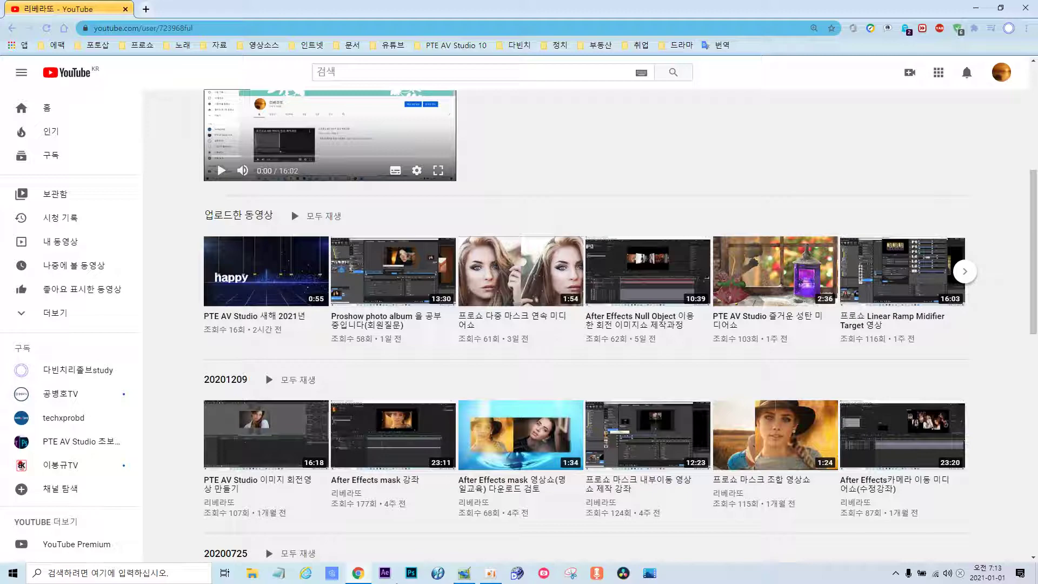
Switch to PTE AV Studio and play the slide's photo animation from the beginning, pausing on the tilted flying images.
{"action": "left_click", "coordinate": [464, 573]}
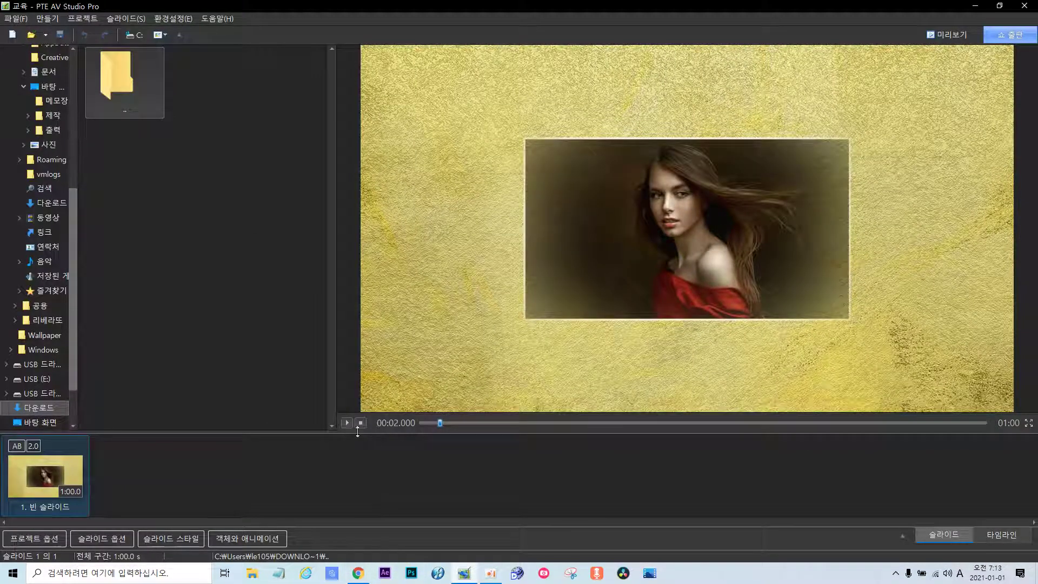
{"action": "left_click", "coordinate": [348, 424]}
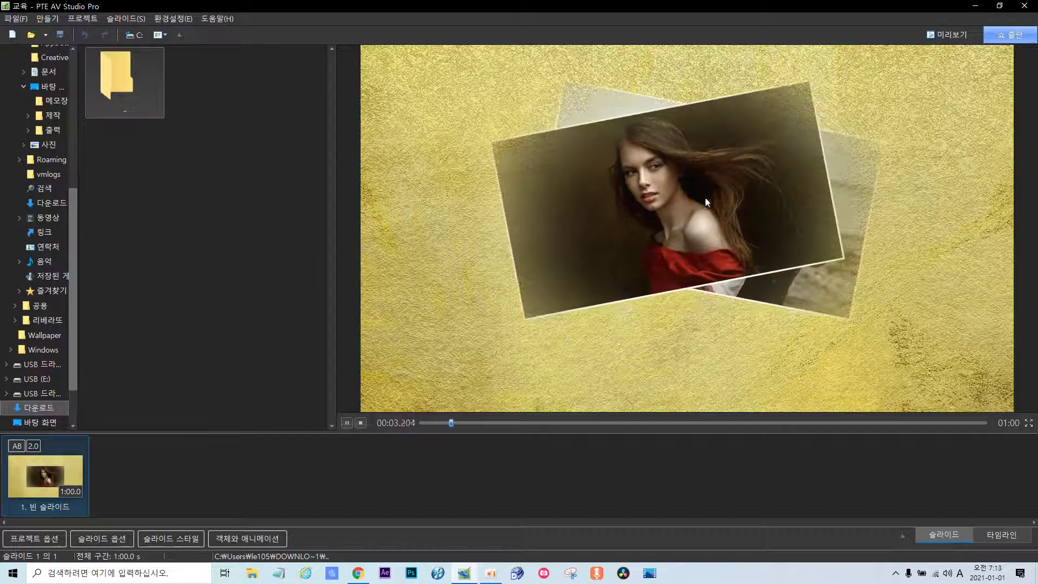
{"action": "left_click", "coordinate": [348, 423]}
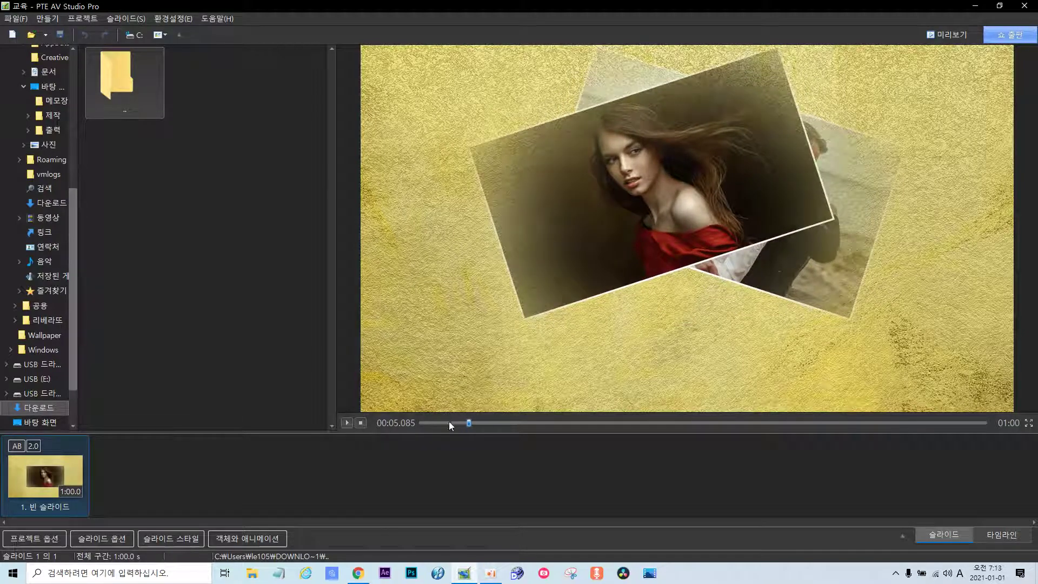
{"action": "left_click", "coordinate": [361, 423]}
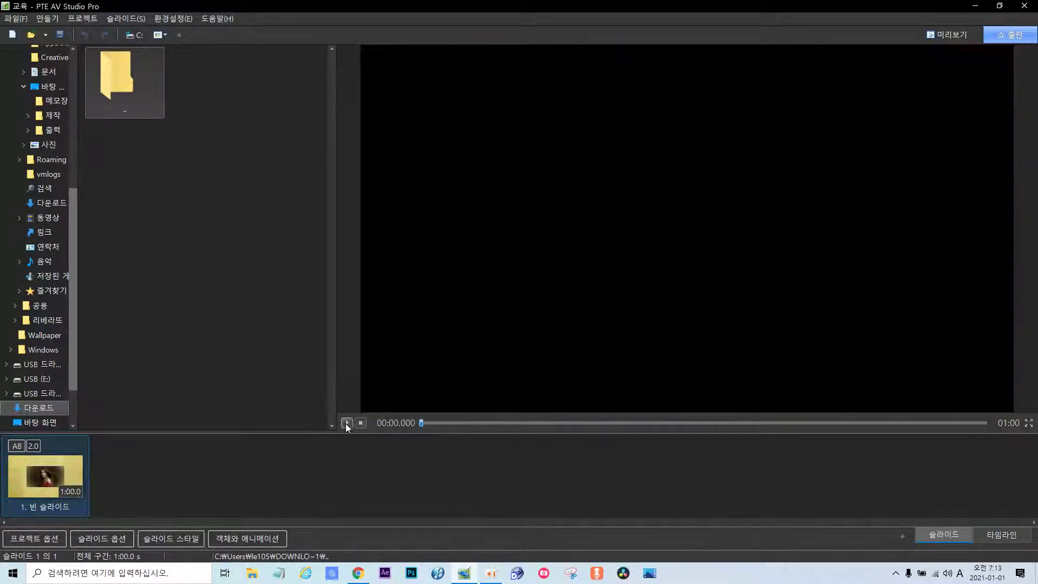
{"action": "left_click", "coordinate": [346, 423]}
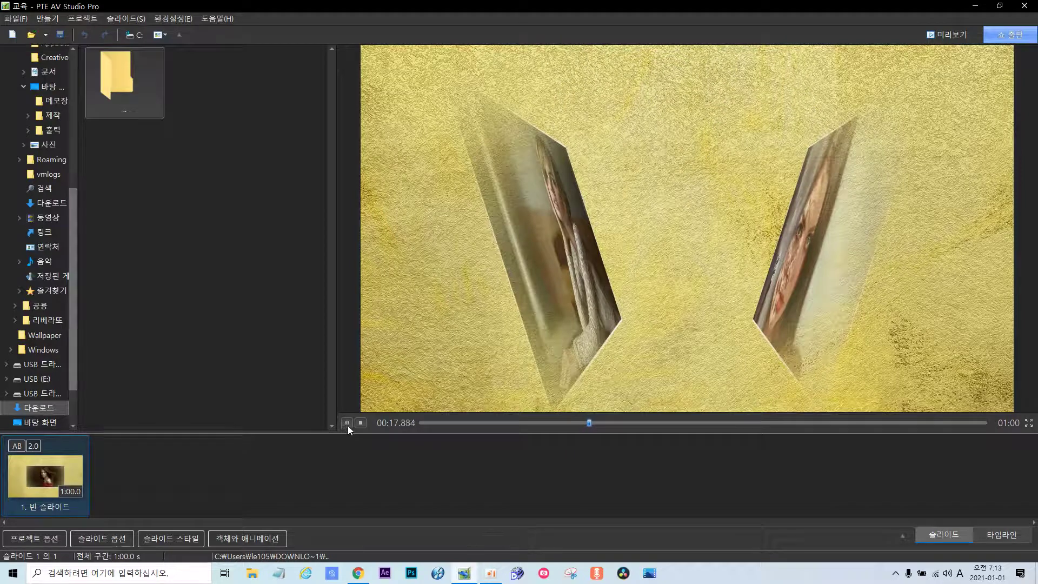
{"action": "left_click", "coordinate": [347, 424]}
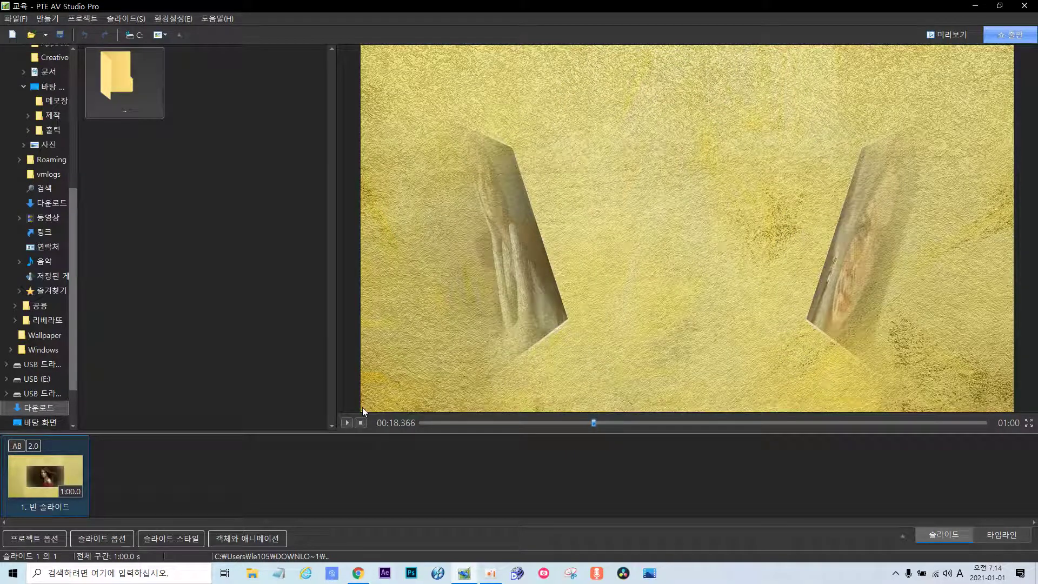
Switch to Chrome, open the video "PTE AV Studio 새해 2021년" on the channel page and pause it at its description.
{"action": "left_click", "coordinate": [359, 573]}
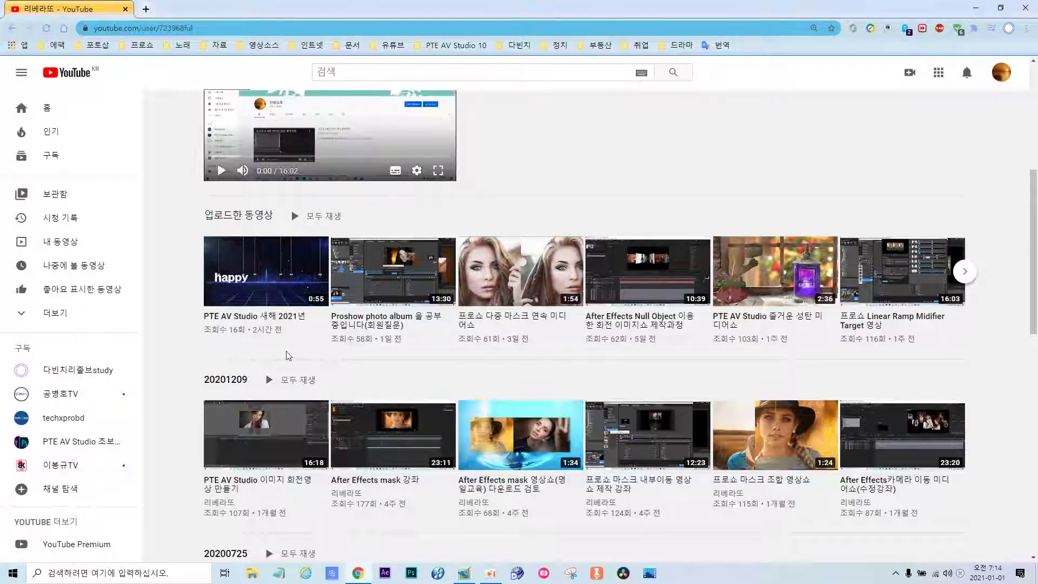
{"action": "left_click", "coordinate": [264, 300]}
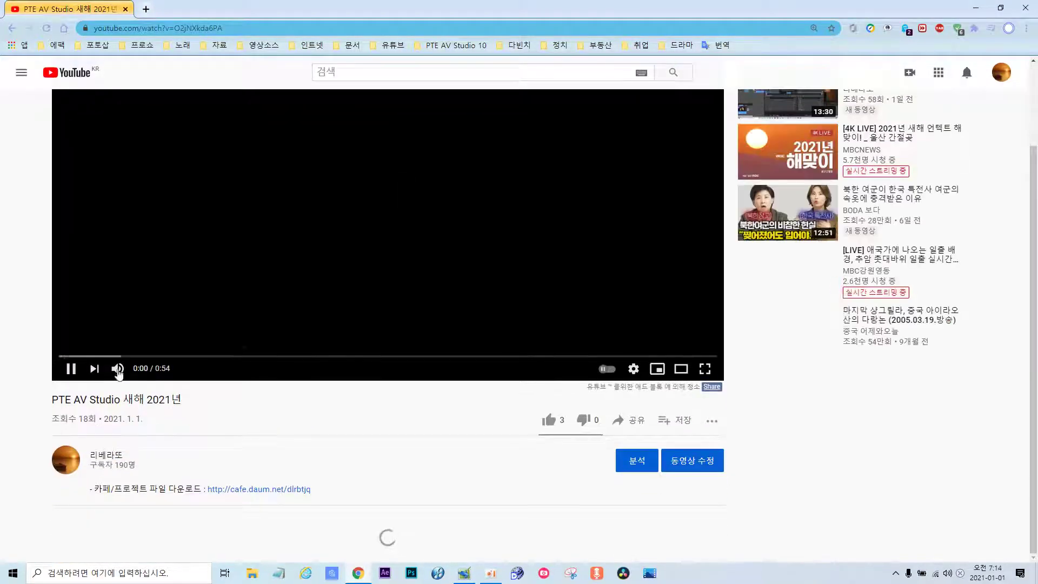
{"action": "left_click", "coordinate": [71, 369]}
{"action": "scroll", "coordinate": [392, 326], "scroll_direction": "down", "scroll_amount": 1}
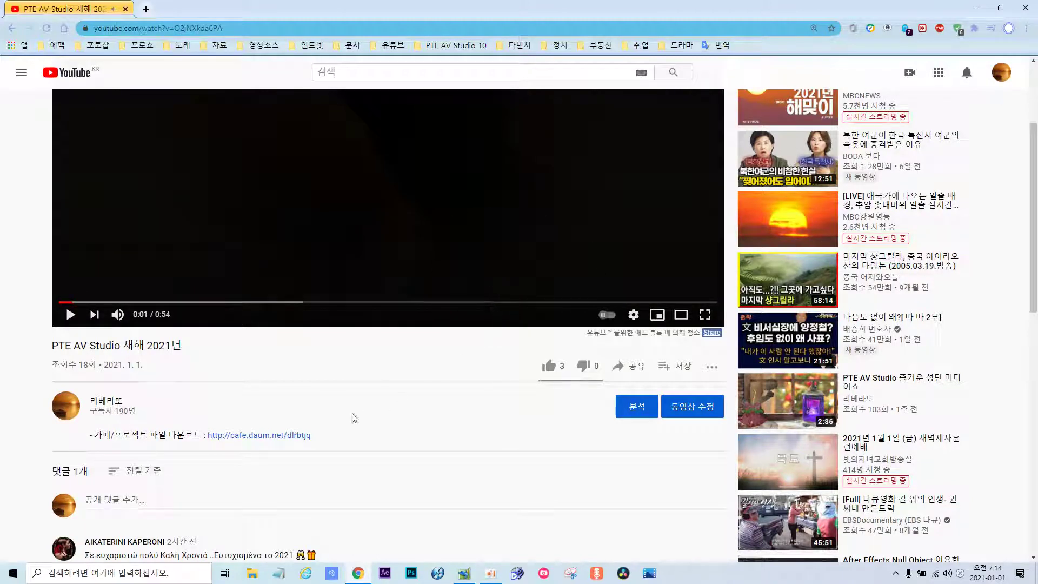
Follow the description's project download link to the Daum cafe, view the 자료실 board, and return to the video page.
{"action": "left_click", "coordinate": [249, 435]}
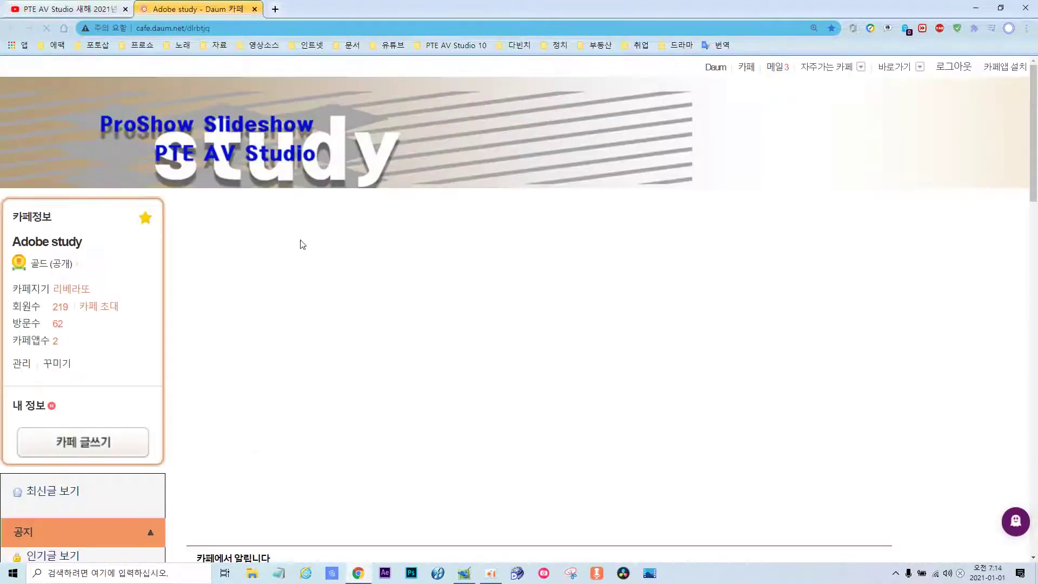
{"action": "scroll", "coordinate": [244, 519], "scroll_direction": "down", "scroll_amount": 3}
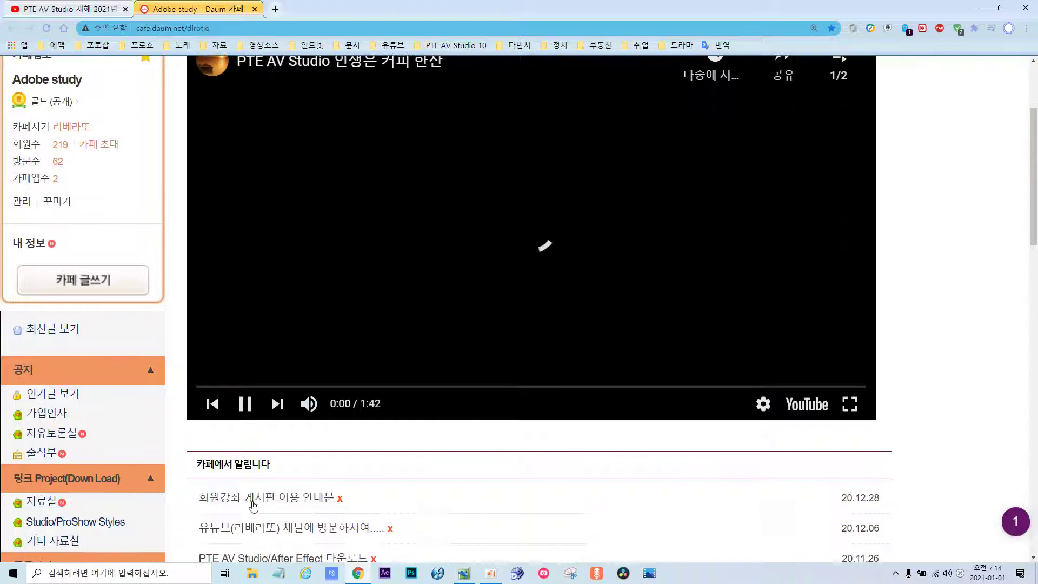
{"action": "left_click", "coordinate": [245, 403]}
{"action": "scroll", "coordinate": [246, 407], "scroll_direction": "down", "scroll_amount": 4}
{"action": "left_click", "coordinate": [41, 286]}
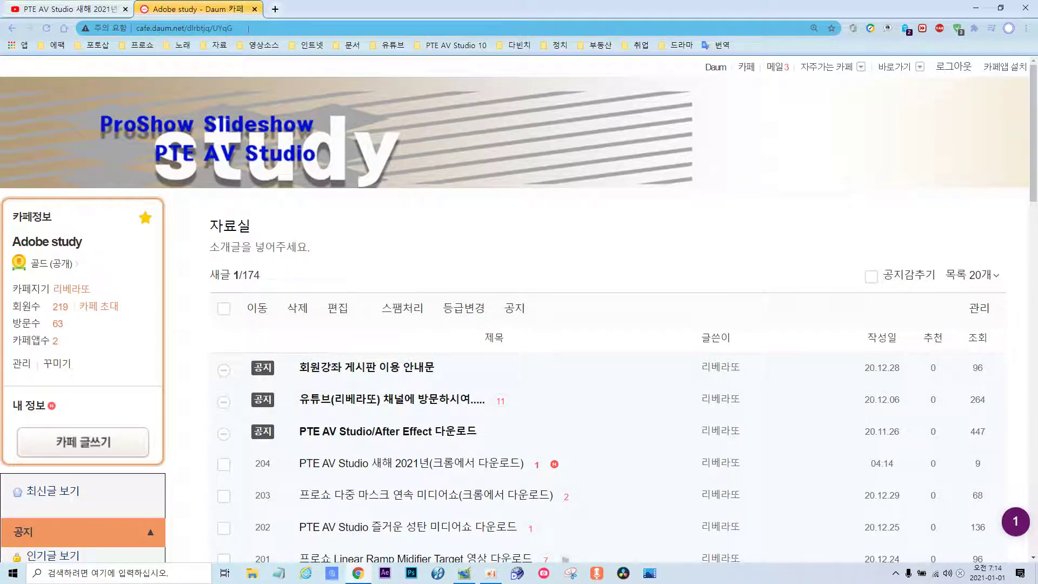
{"action": "left_click", "coordinate": [254, 10]}
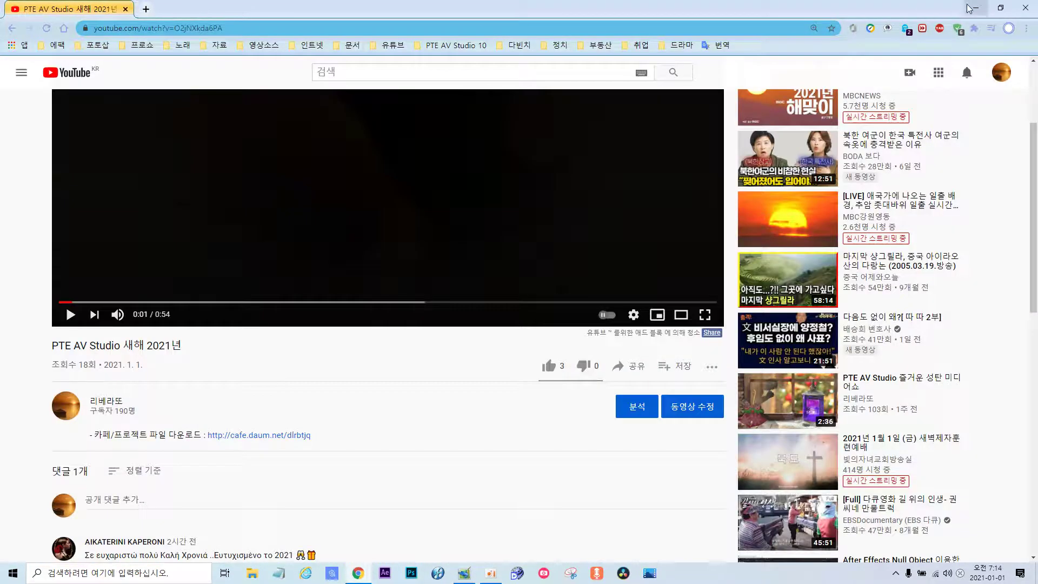
Switch to PTE AV Studio and remove the existing slide from the slide list.
{"action": "left_click", "coordinate": [464, 574]}
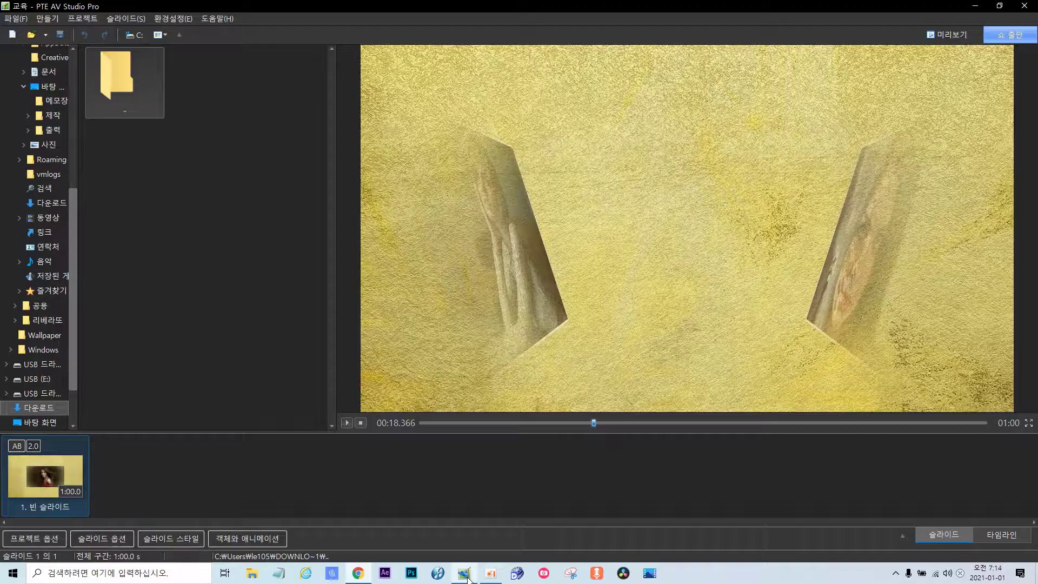
{"action": "right_click", "coordinate": [60, 466]}
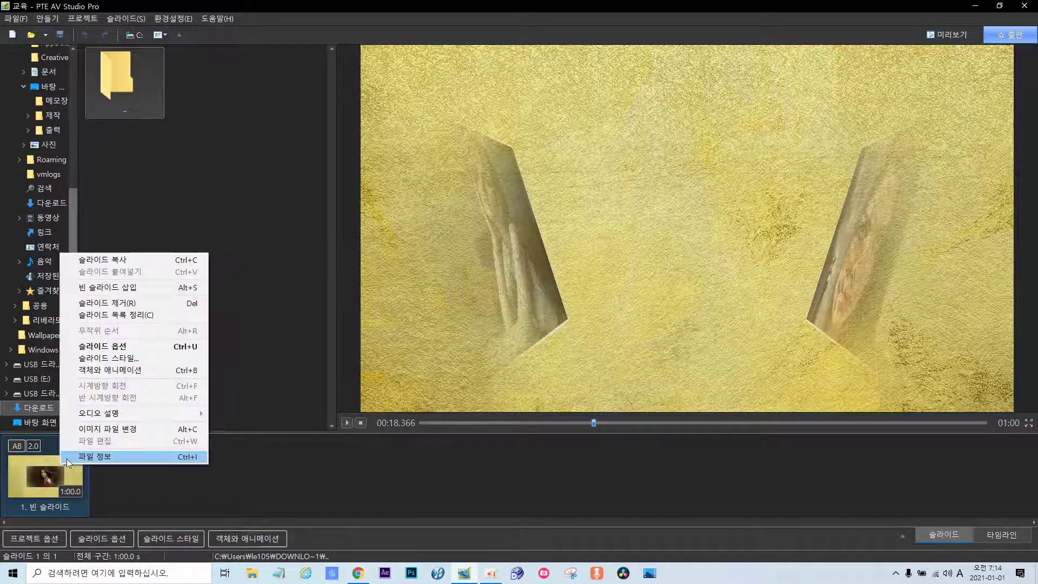
{"action": "left_click", "coordinate": [125, 304]}
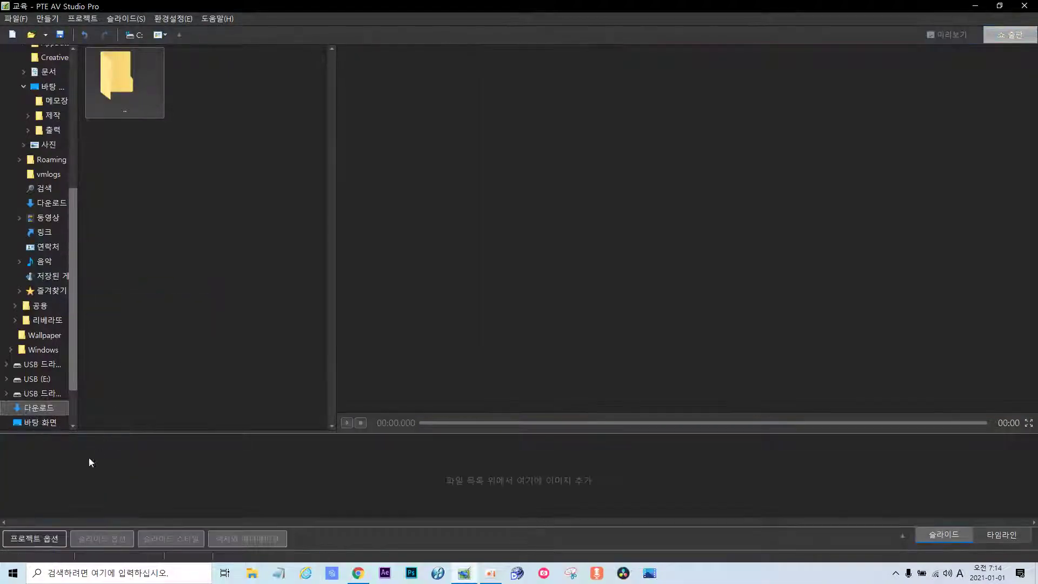
Insert a blank slide into the empty slide list and set its duration to 60 seconds.
{"action": "right_click", "coordinate": [71, 481]}
{"action": "left_click", "coordinate": [102, 315]}
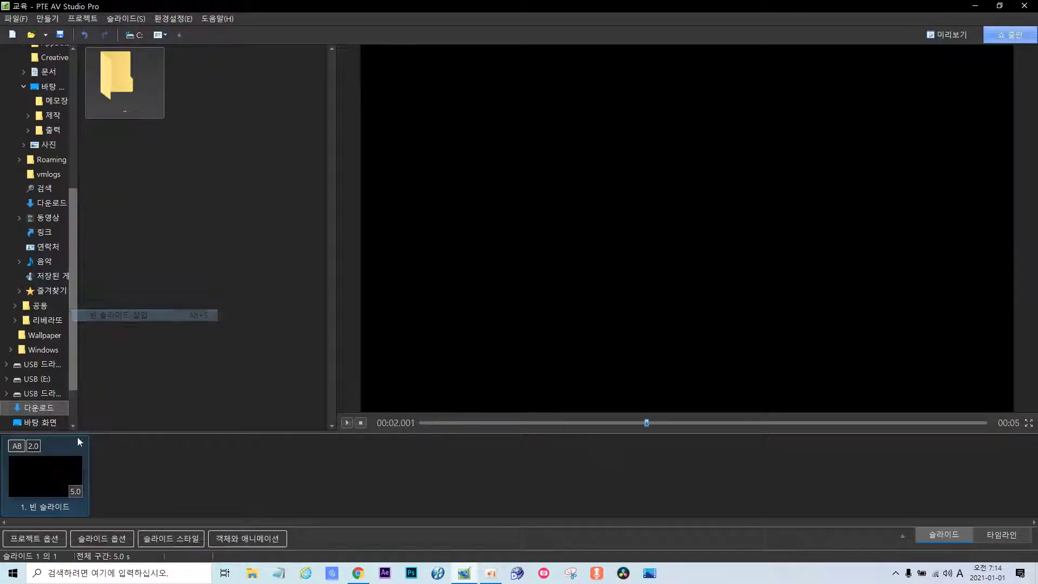
{"action": "left_click", "coordinate": [75, 491]}
{"action": "type", "text": "60"}
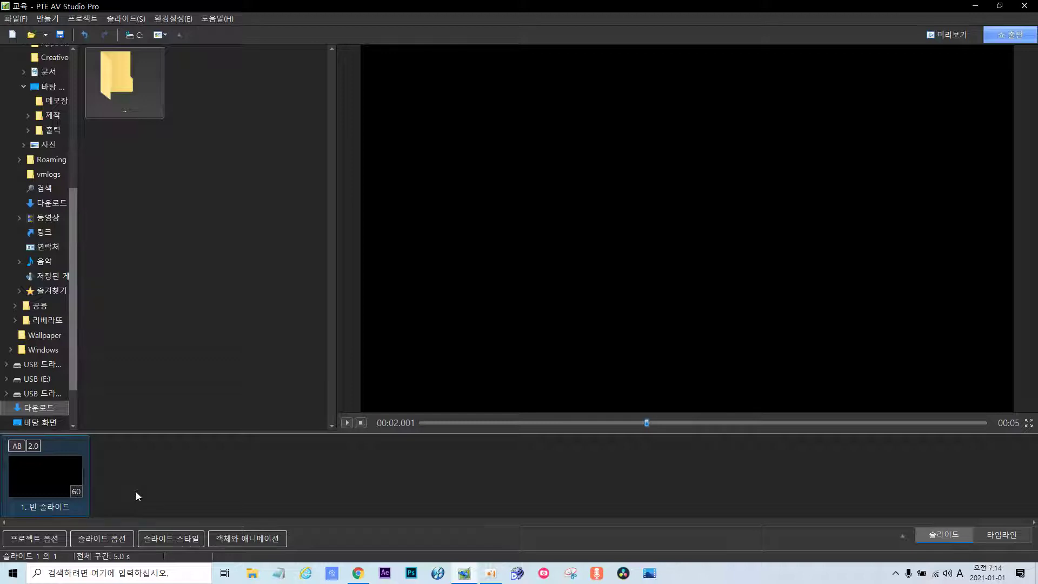
Open the blank slide for object and animation editing, add a frame, and name it 111.
{"action": "left_click", "coordinate": [232, 541]}
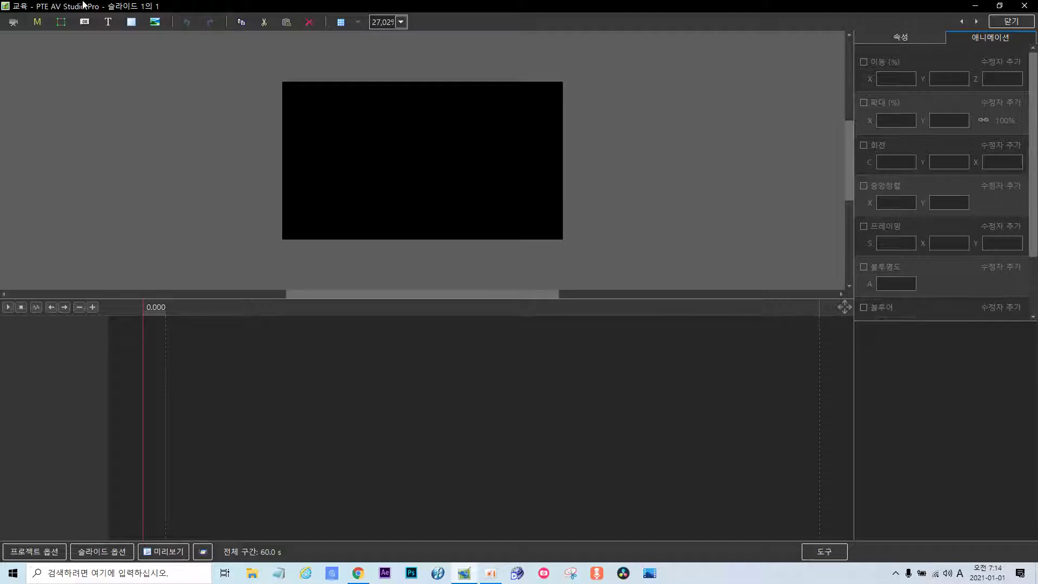
{"action": "left_click", "coordinate": [61, 21]}
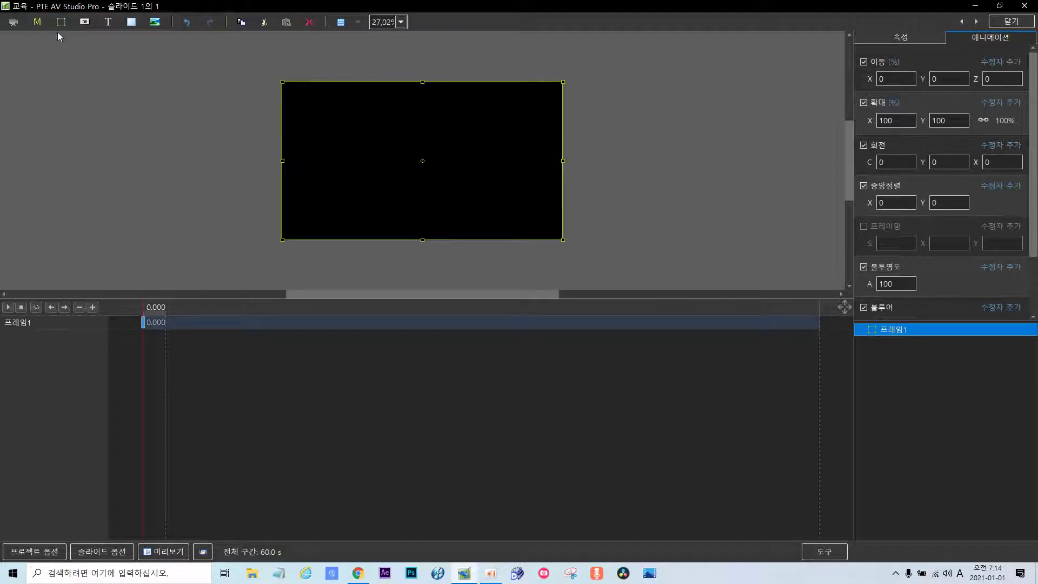
{"action": "left_click", "coordinate": [907, 41]}
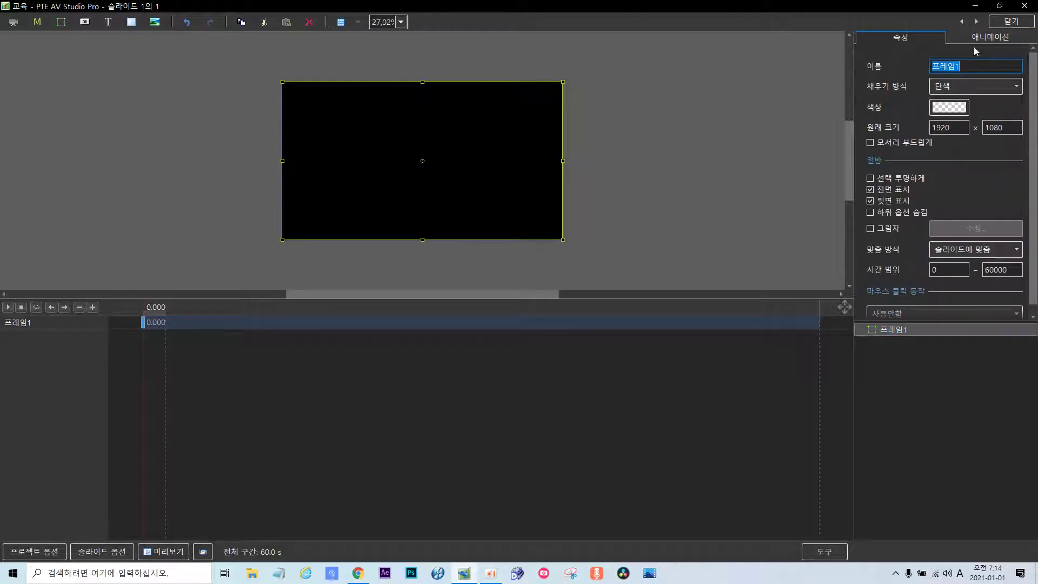
{"action": "type", "text": "111"}
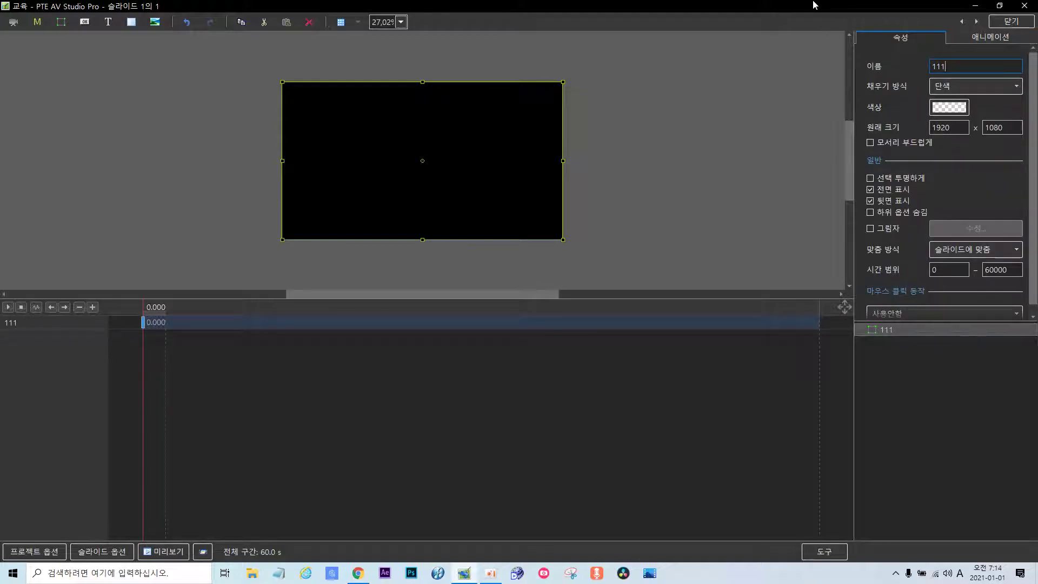
Add image 1 from the image-1 folder inside frame 111 and scale it to 50%.
{"action": "left_click", "coordinate": [156, 22]}
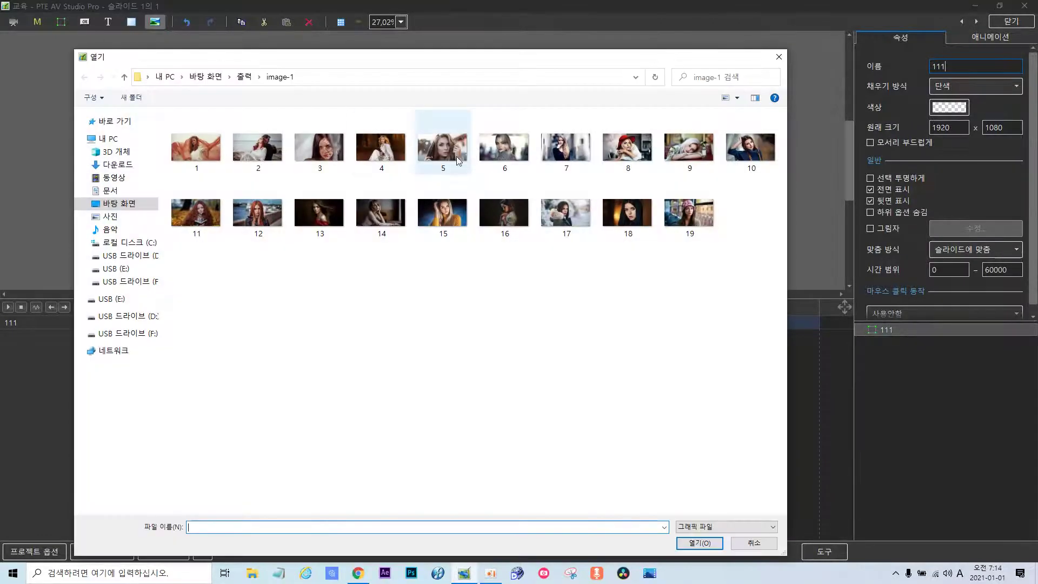
{"action": "double_click", "coordinate": [174, 142]}
{"action": "left_click", "coordinate": [989, 39]}
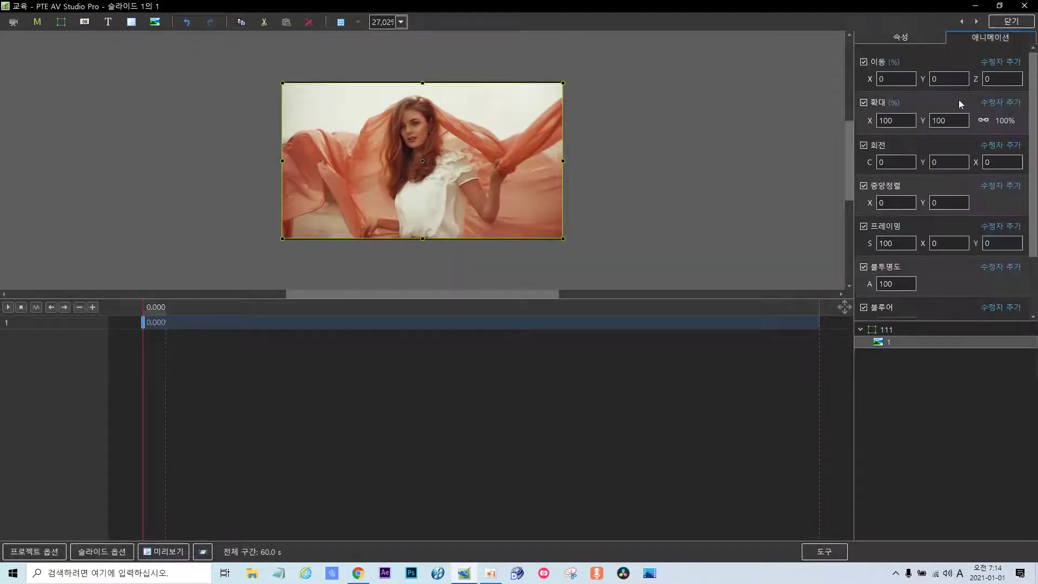
{"action": "left_click", "coordinate": [899, 160]}
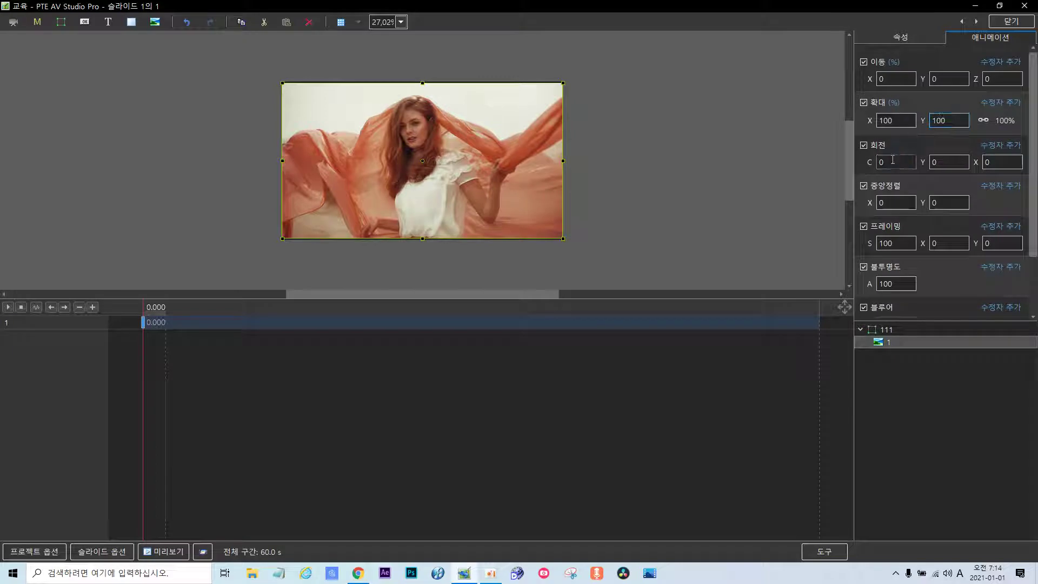
{"action": "double_click", "coordinate": [898, 118]}
{"action": "type", "text": "50"}
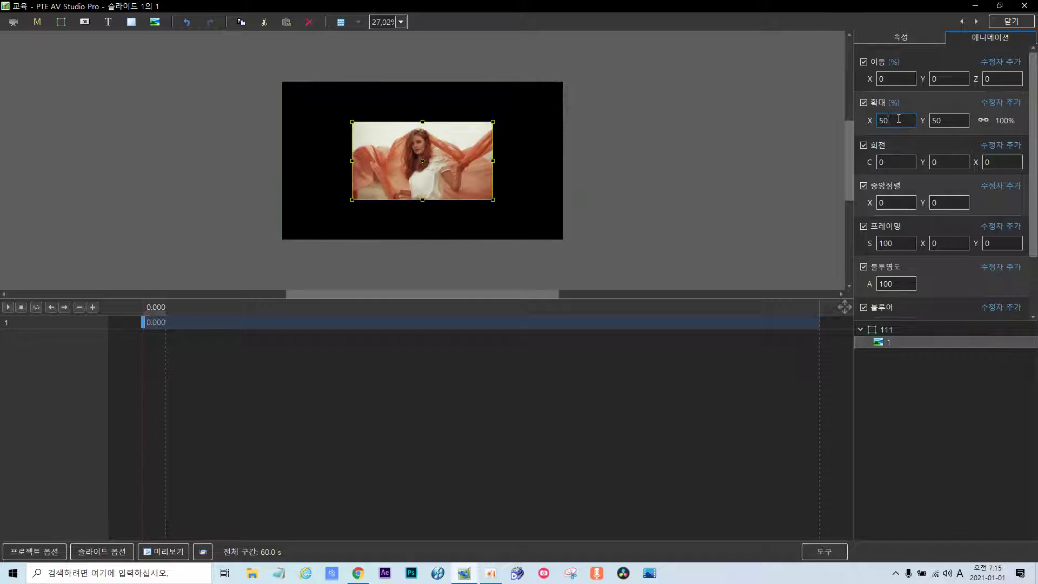
Enable a border on image 1 and set its width to 1.
{"action": "left_click", "coordinate": [903, 38]}
{"action": "left_click", "coordinate": [870, 209]}
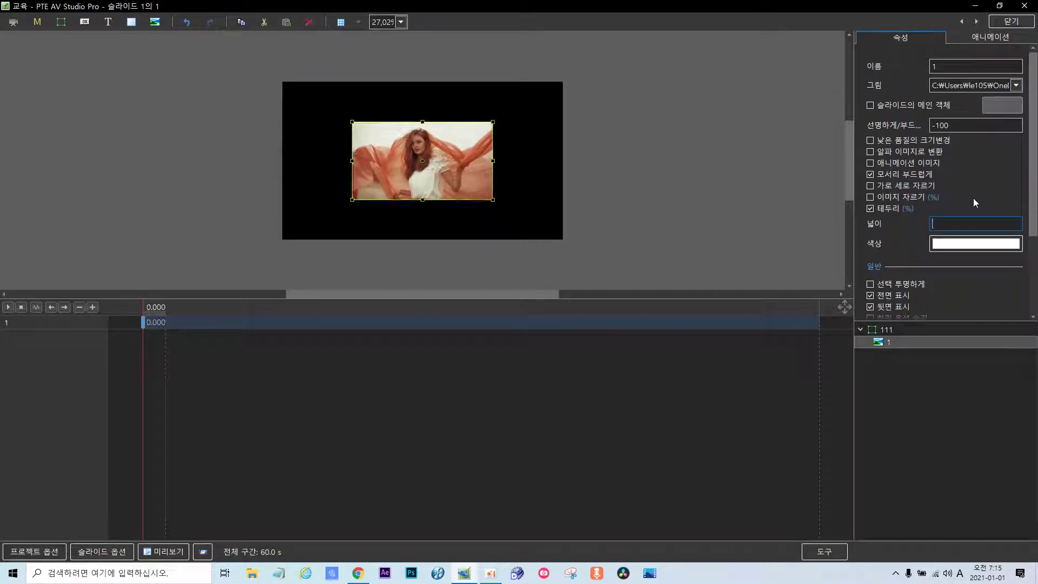
{"action": "type", "text": "1"}
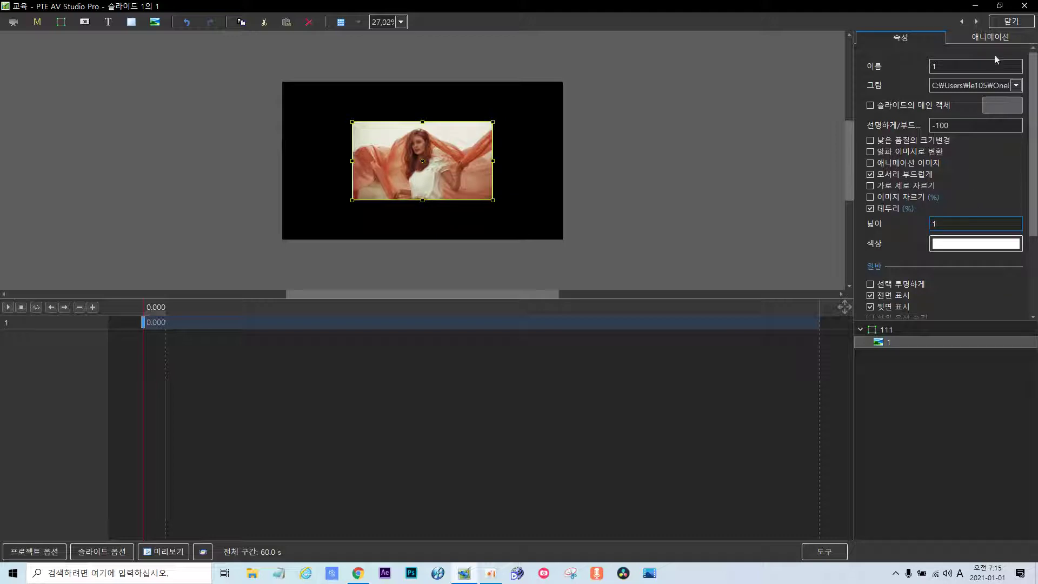
Move image 1's centre point to its lower-left corner and set the centre to X -100 and Y 100.
{"action": "left_click", "coordinate": [1005, 37]}
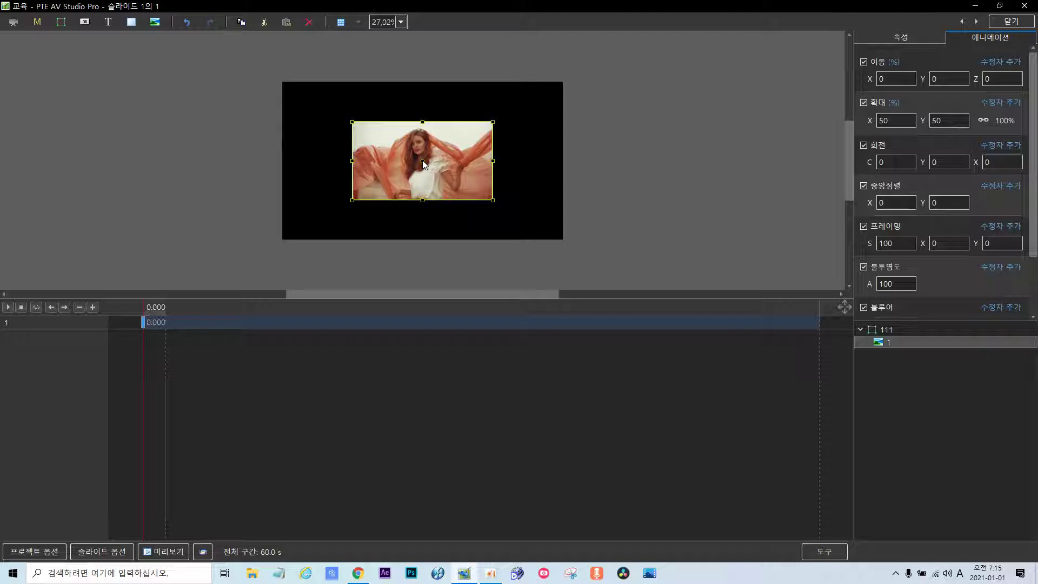
{"action": "left_click_drag", "start_coordinate": [424, 166], "coordinate": [354, 206]}
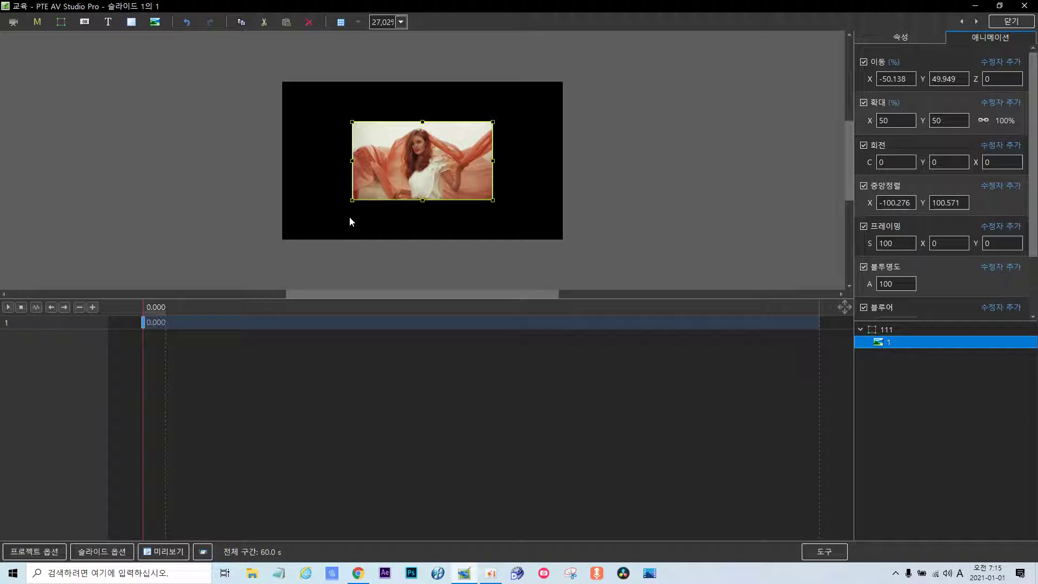
{"action": "double_click", "coordinate": [908, 203]}
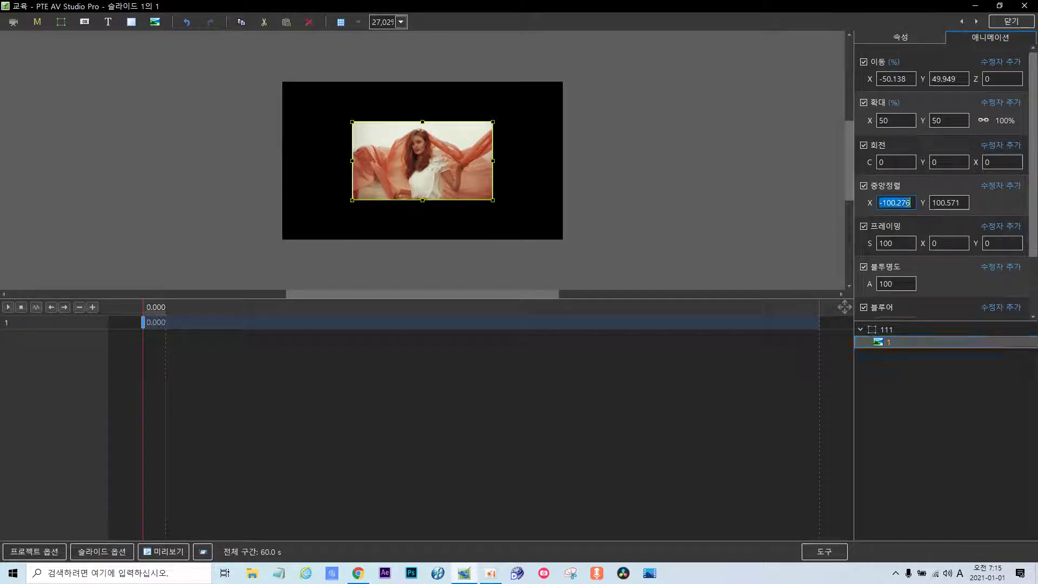
{"action": "left_click", "coordinate": [912, 202]}
{"action": "key", "text": "BackSpace"}
{"action": "key", "text": "BackSpace"}
{"action": "key", "text": "BackSpace"}
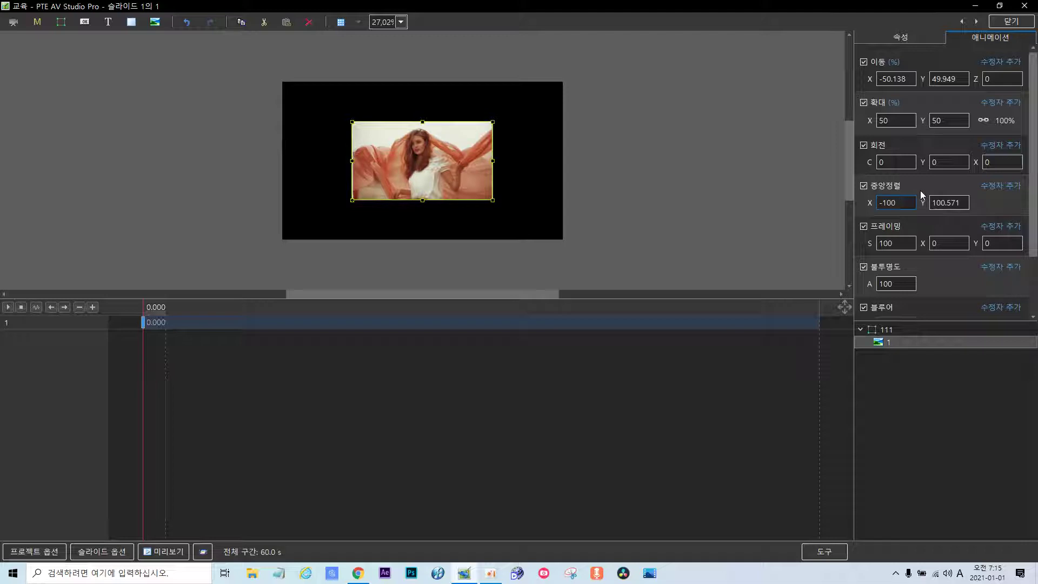
{"action": "double_click", "coordinate": [960, 203]}
{"action": "left_click", "coordinate": [964, 203]}
{"action": "key", "text": "BackSpace"}
{"action": "key", "text": "BackSpace"}
{"action": "key", "text": "BackSpace"}
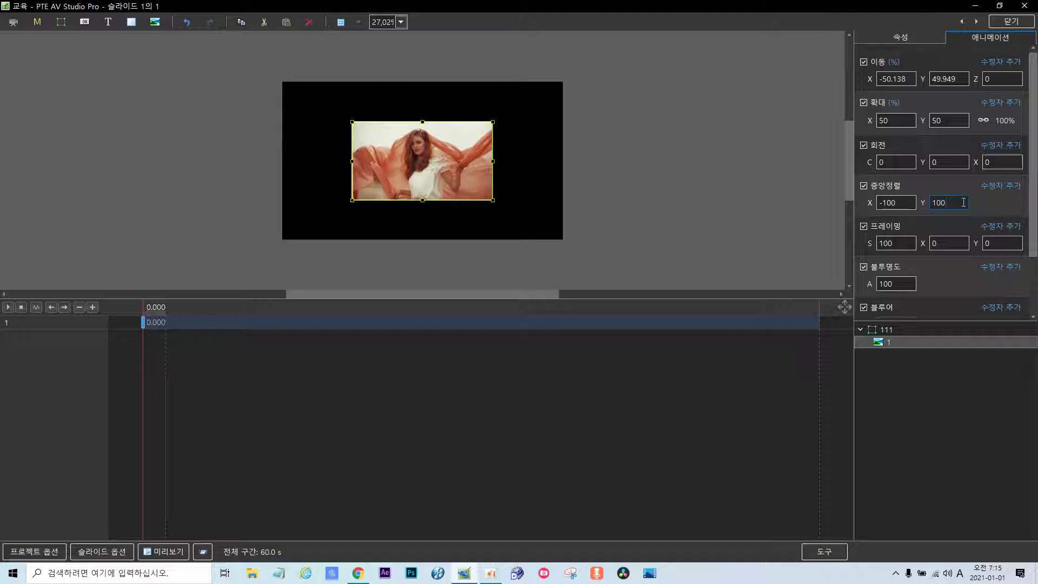
Set image 1's X position to -50%.
{"action": "left_click", "coordinate": [897, 203]}
{"action": "double_click", "coordinate": [906, 80]}
{"action": "left_click", "coordinate": [907, 80]}
{"action": "key", "text": "BackSpace"}
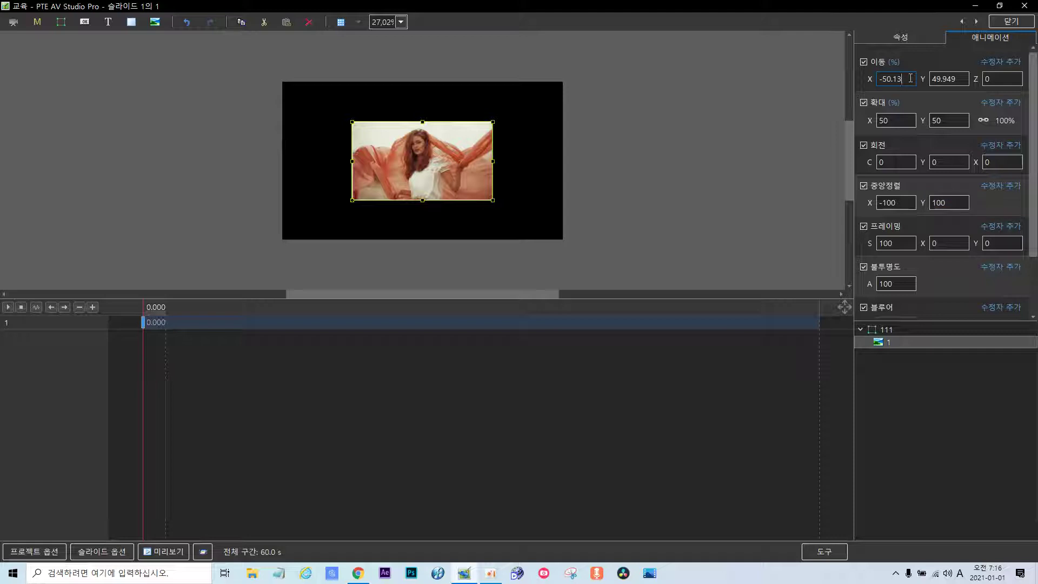
{"action": "key", "text": "BackSpace"}
{"action": "key", "text": "BackSpace"}
{"action": "key", "text": "BackSpace"}
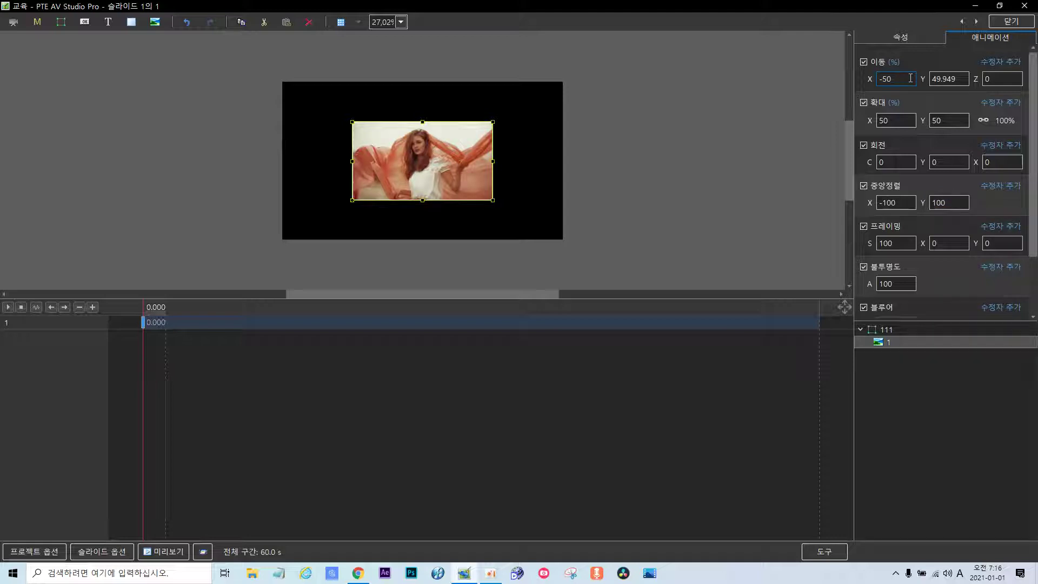
Set image 1's Y position to 50%.
{"action": "double_click", "coordinate": [958, 79]}
{"action": "type", "text": "50"}
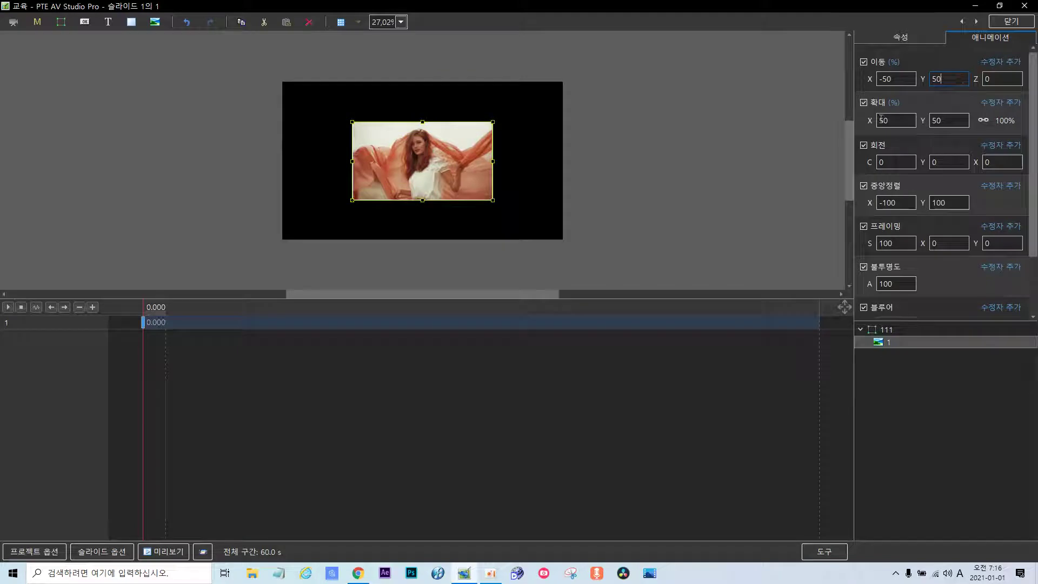
{"action": "left_click", "coordinate": [611, 177]}
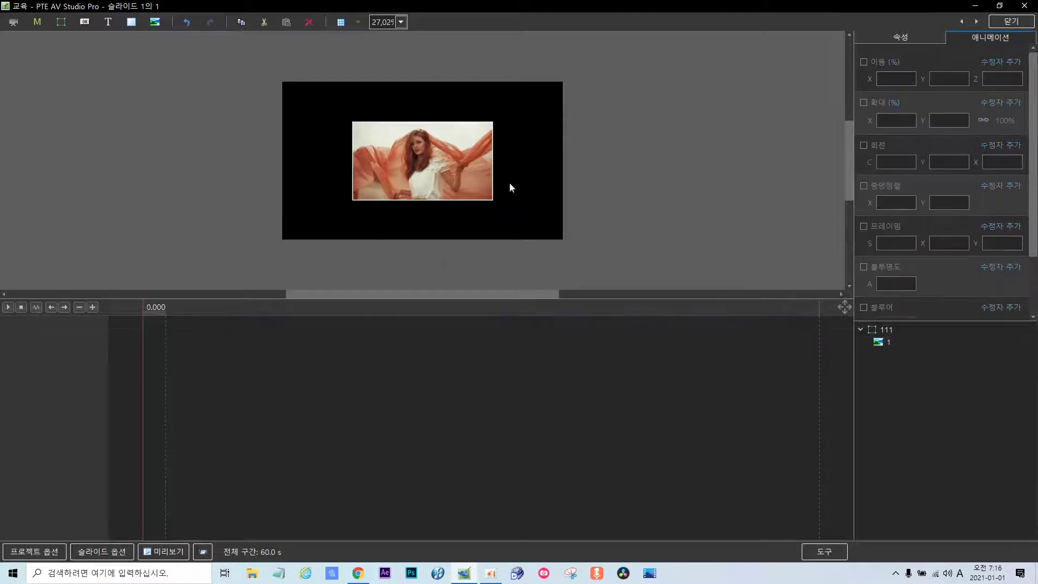
Move image 1 off the slide's left side by setting its X position to -203% at the 0-second keyframe.
{"action": "left_click", "coordinate": [433, 181]}
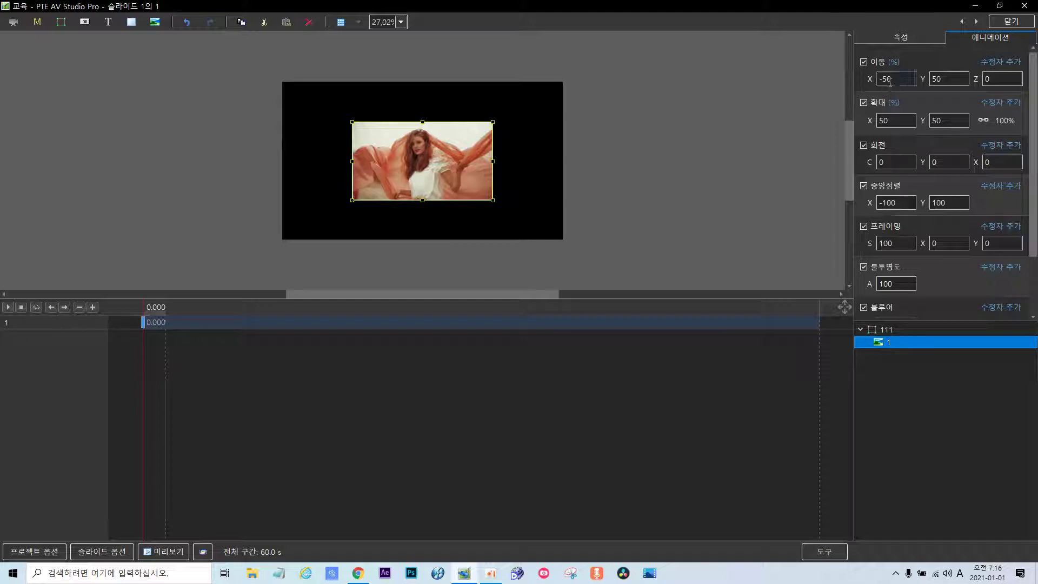
{"action": "left_click", "coordinate": [937, 78]}
{"action": "left_click_drag", "start_coordinate": [881, 78], "coordinate": [786, 93]}
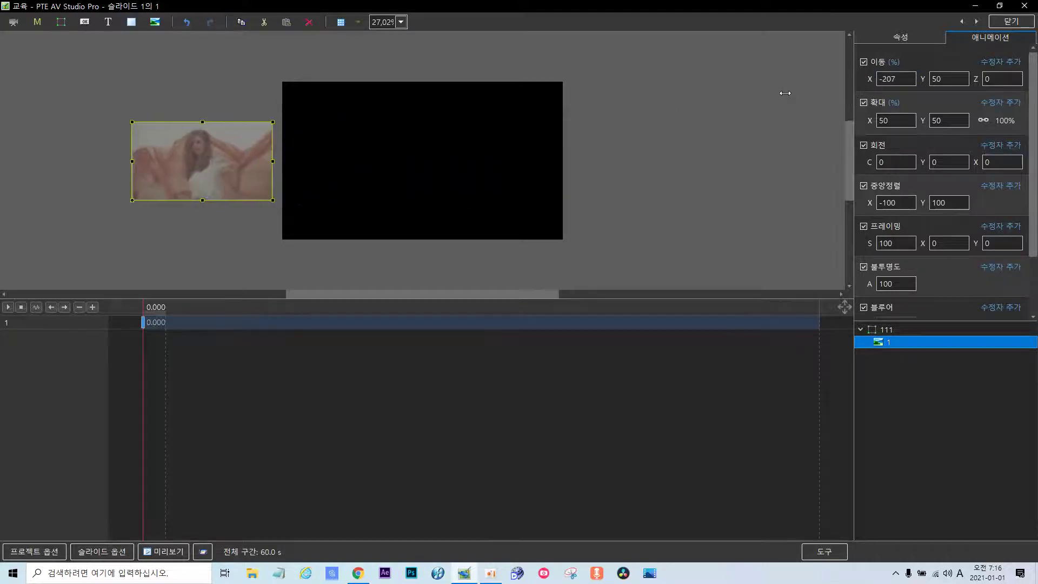
{"action": "left_click", "coordinate": [900, 78]}
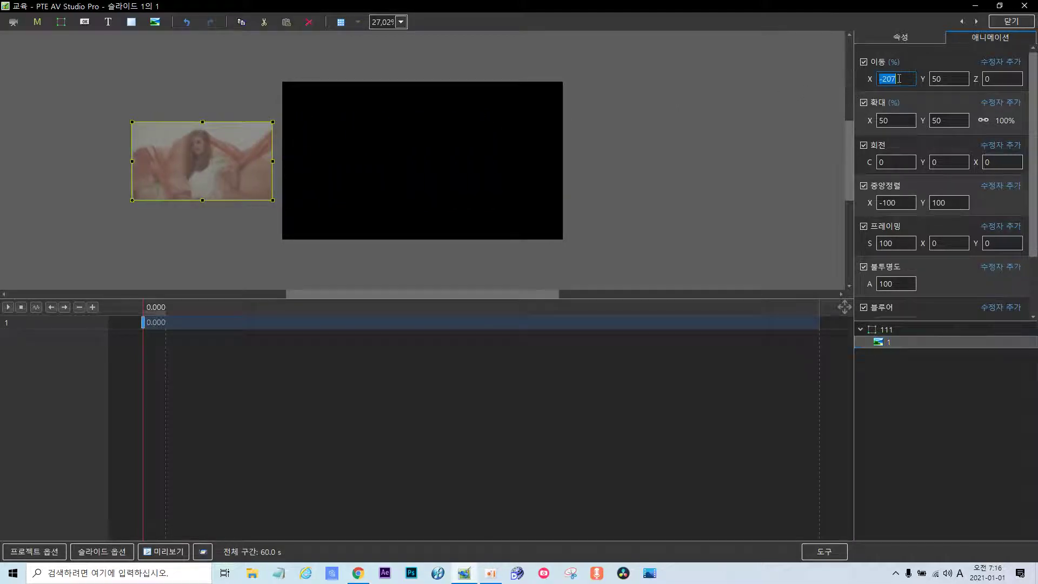
{"action": "left_click", "coordinate": [899, 78]}
{"action": "key", "text": "BackSpace"}
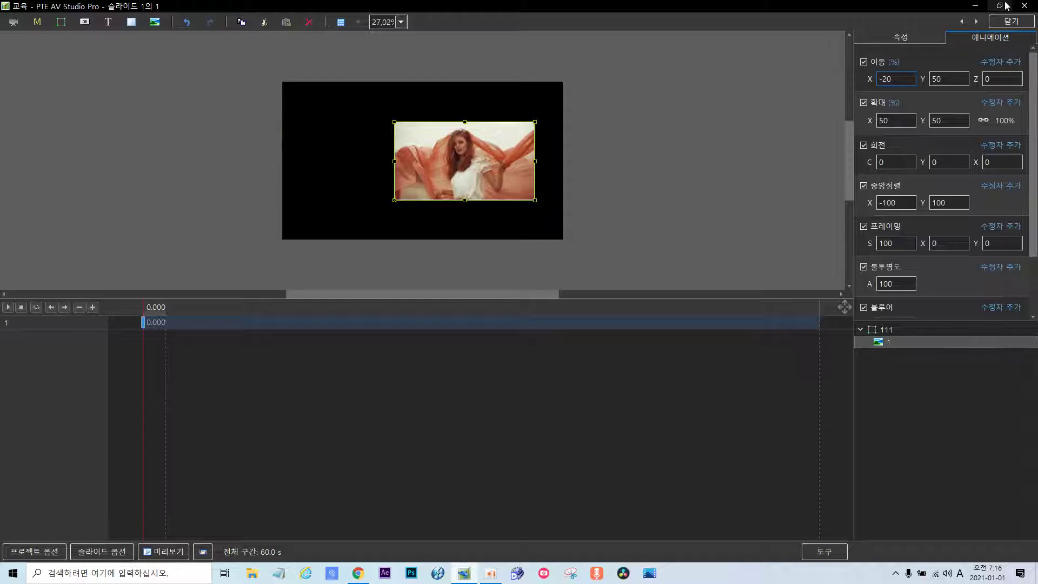
{"action": "type", "text": "3"}
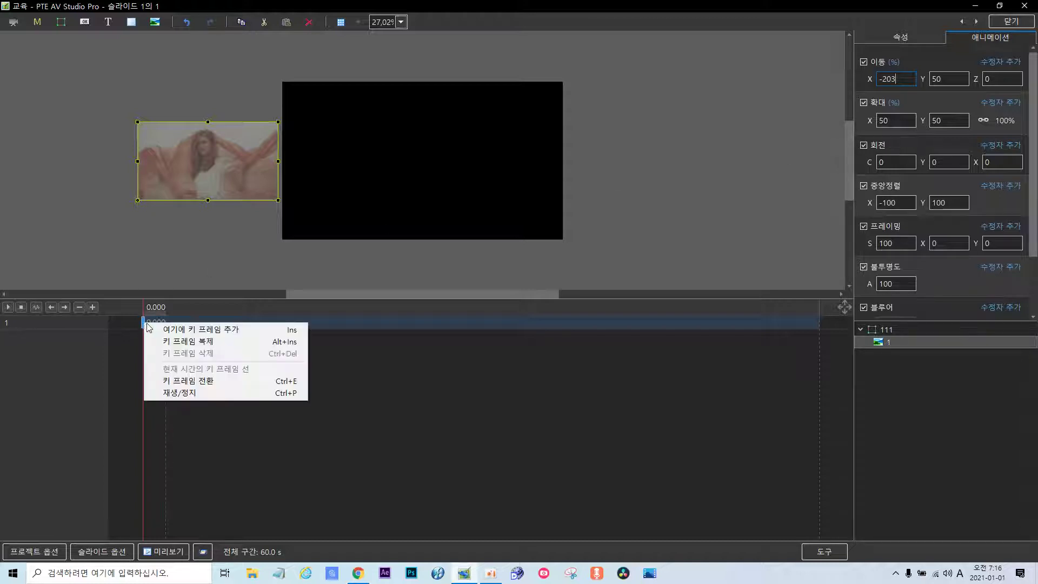
Duplicate image 1's starting keyframe and set the copy's time to 2000 ms.
{"action": "left_click", "coordinate": [193, 342]}
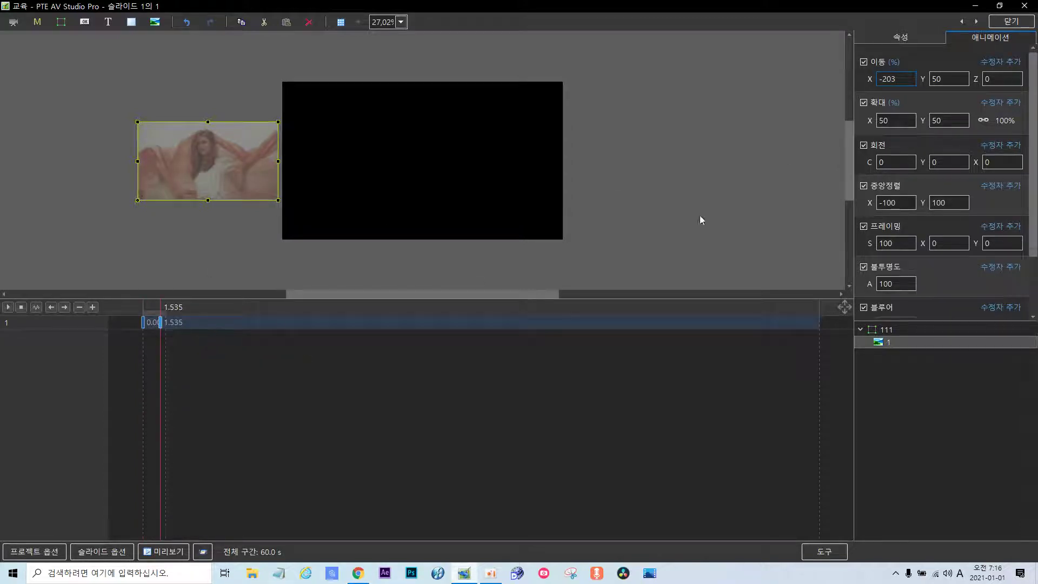
{"action": "scroll", "coordinate": [976, 287], "scroll_direction": "down", "scroll_amount": 2}
{"action": "double_click", "coordinate": [962, 306]}
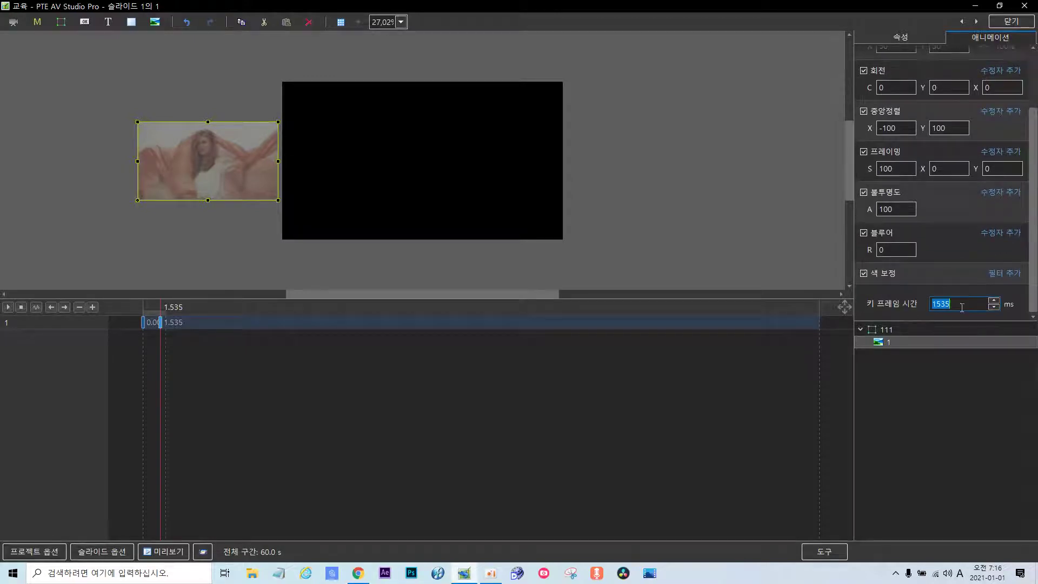
{"action": "type", "text": "2000"}
{"action": "left_click", "coordinate": [219, 193]}
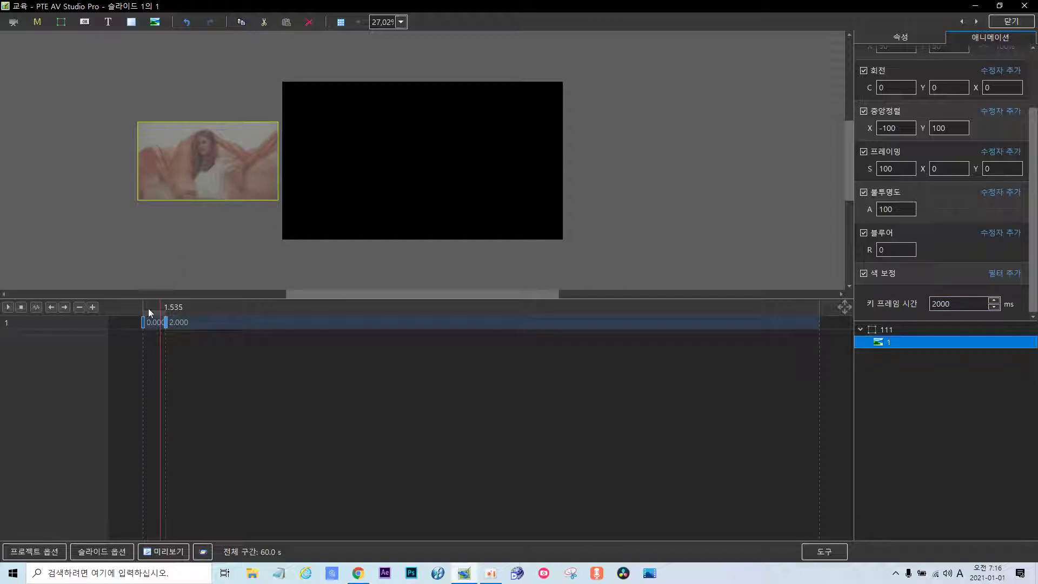
Set image 1's X position to -50% at the 2-second keyframe.
{"action": "left_click", "coordinate": [143, 322]}
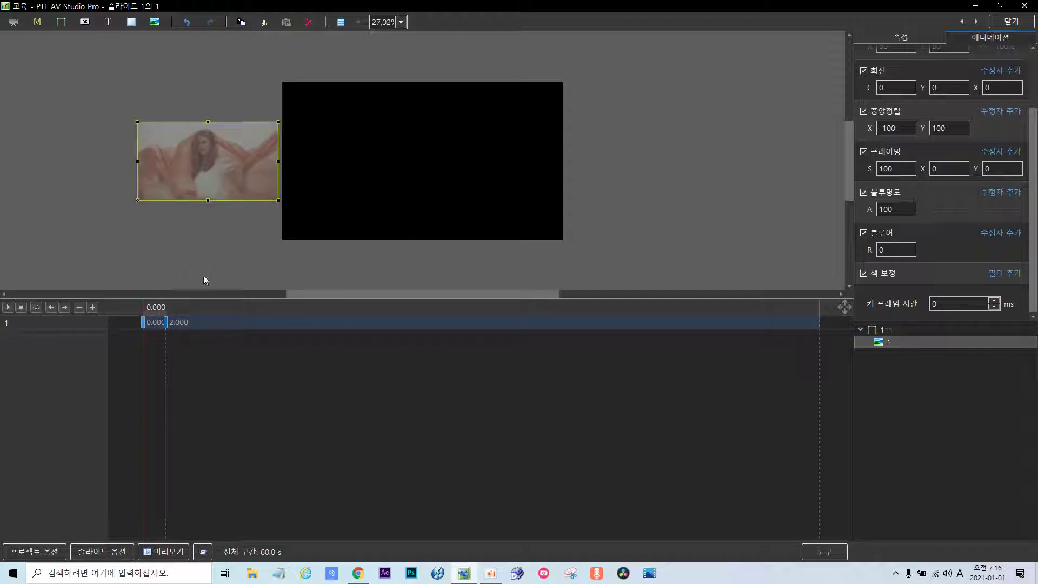
{"action": "left_click", "coordinate": [165, 323]}
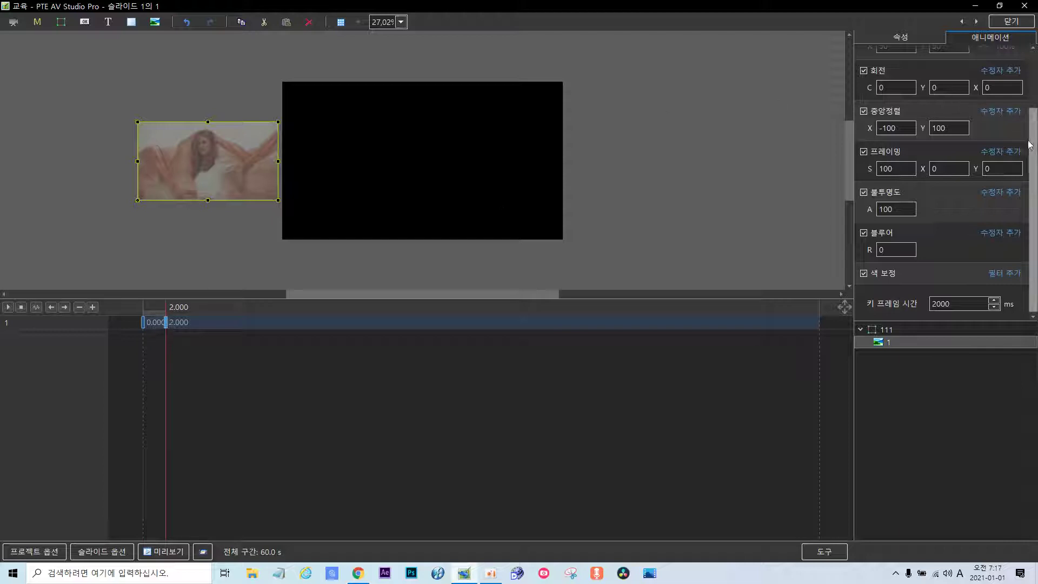
{"action": "scroll", "coordinate": [956, 98], "scroll_direction": "up", "scroll_amount": 2}
{"action": "double_click", "coordinate": [881, 81]}
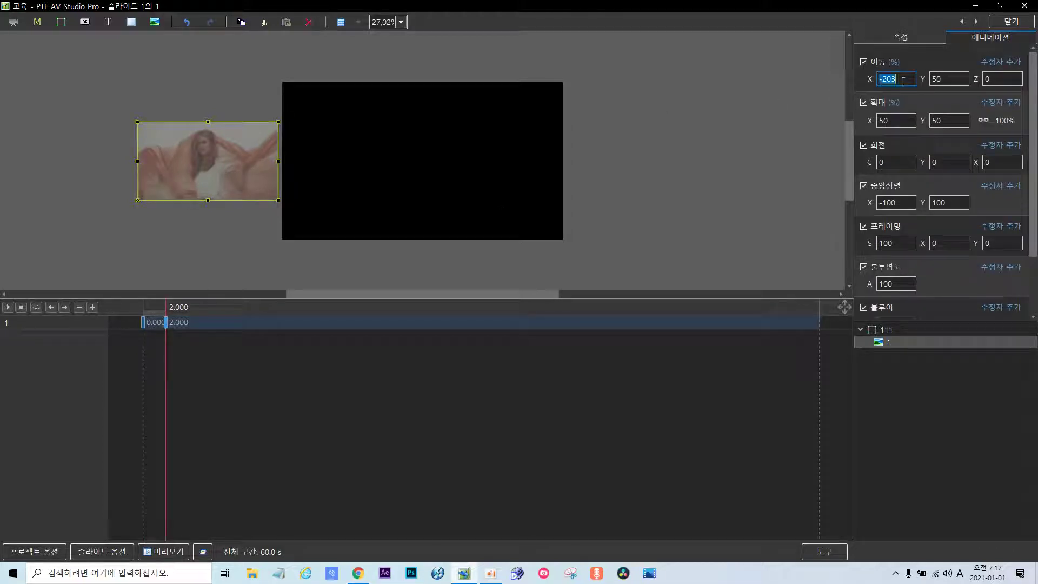
{"action": "type", "text": "-"}
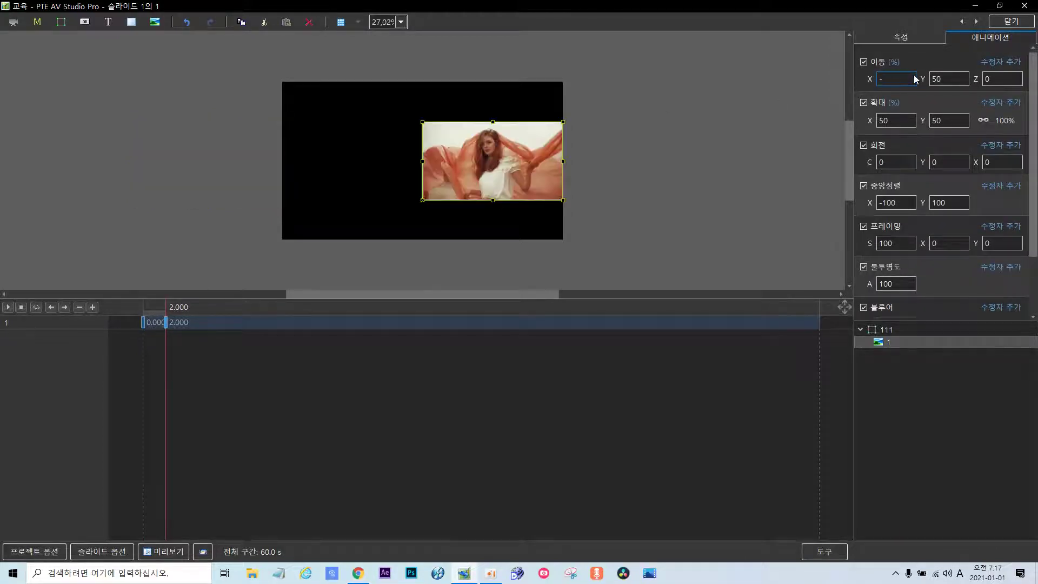
{"action": "type", "text": "50"}
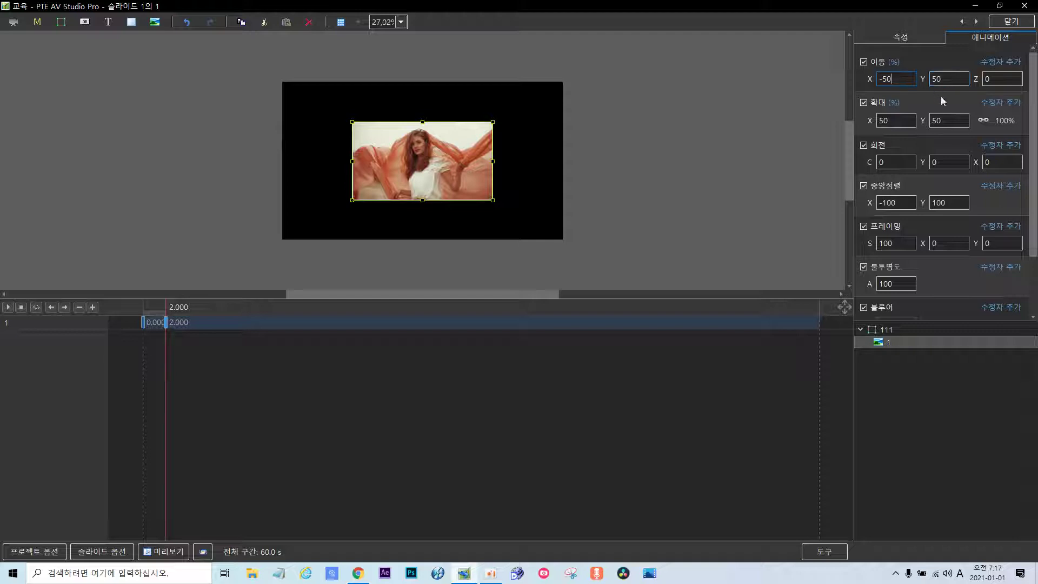
Duplicate image 1's 2-second keyframe and set the copy's time to 4000 ms.
{"action": "right_click", "coordinate": [165, 325]}
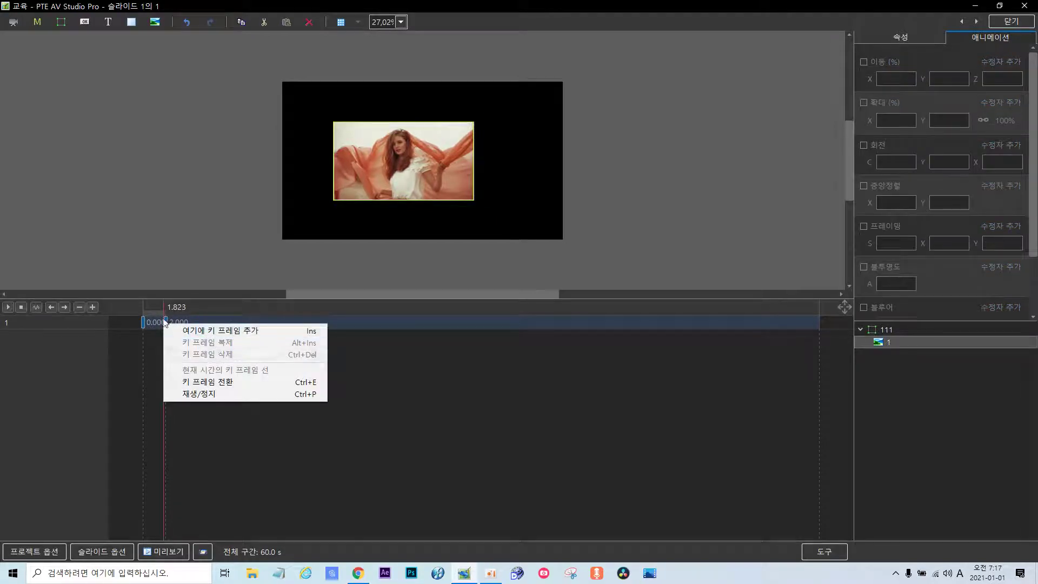
{"action": "left_click", "coordinate": [167, 323]}
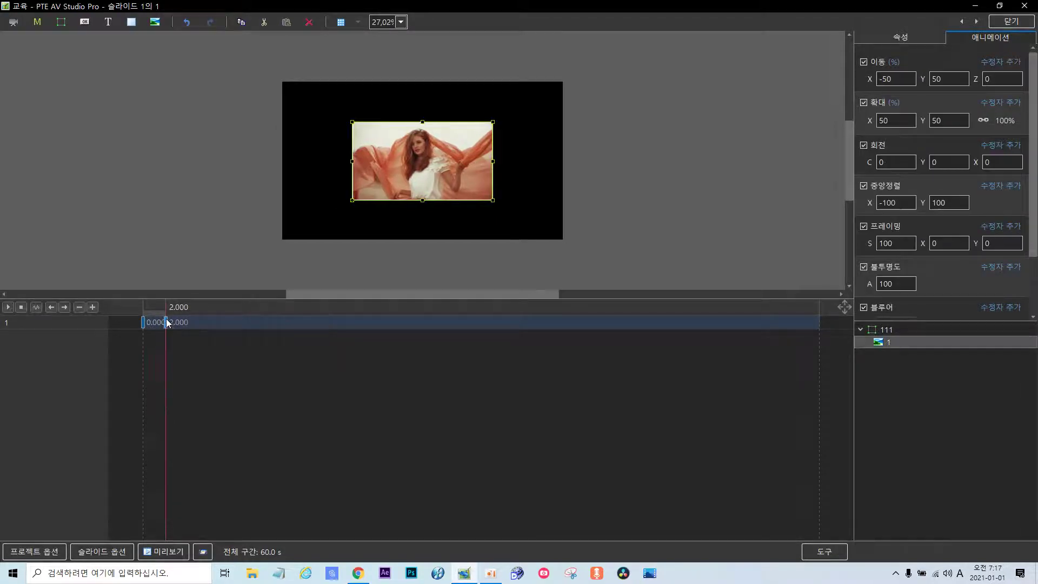
{"action": "right_click", "coordinate": [166, 323]}
{"action": "left_click", "coordinate": [232, 339]}
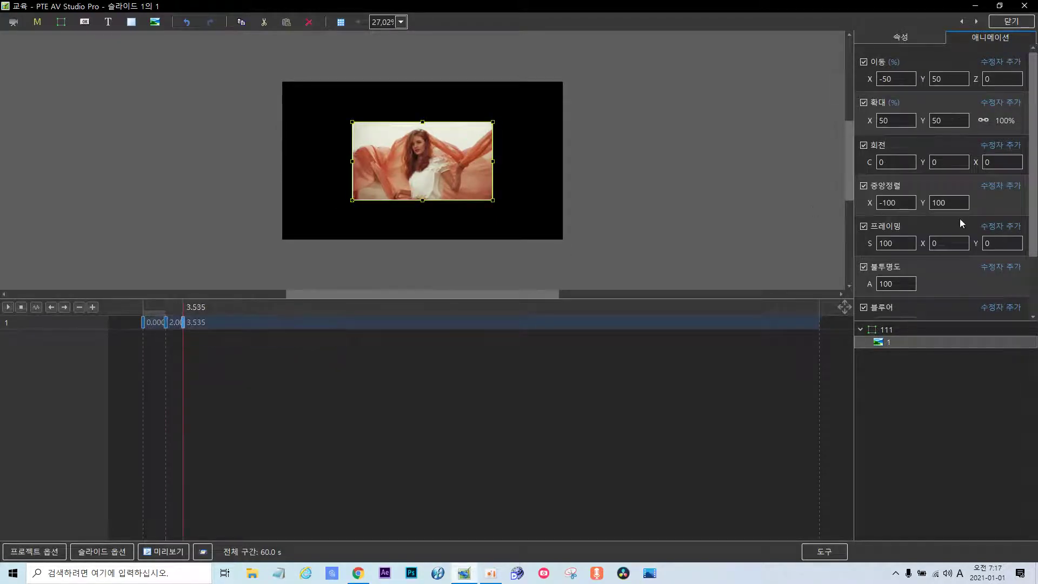
{"action": "scroll", "coordinate": [1031, 199], "scroll_direction": "down", "scroll_amount": 2}
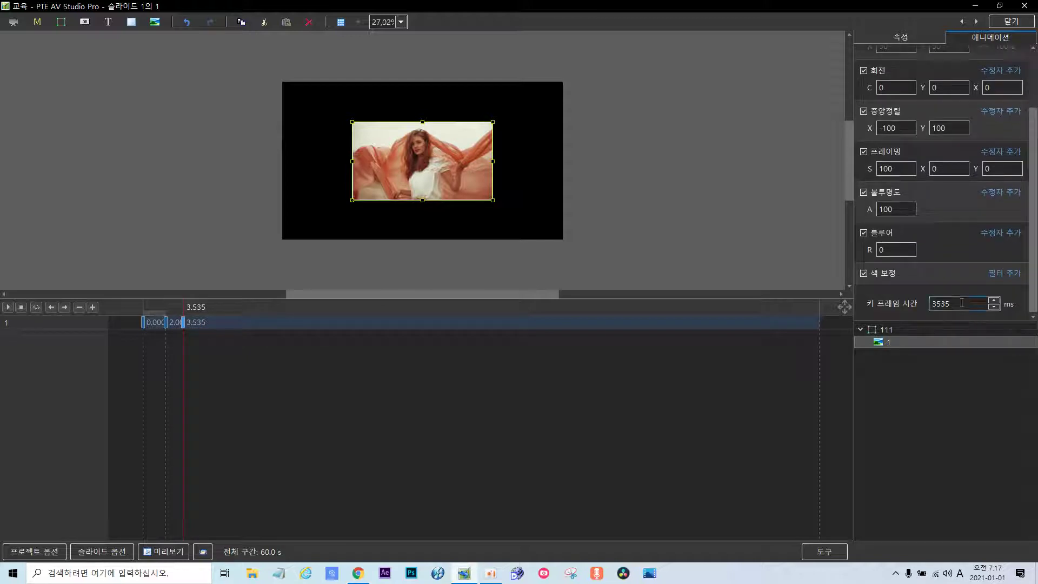
{"action": "double_click", "coordinate": [962, 303]}
{"action": "key", "text": "Delete"}
{"action": "type", "text": "4000"}
Set image 1's C rotation to -18 at the 4-second keyframe.
{"action": "left_click", "coordinate": [188, 324]}
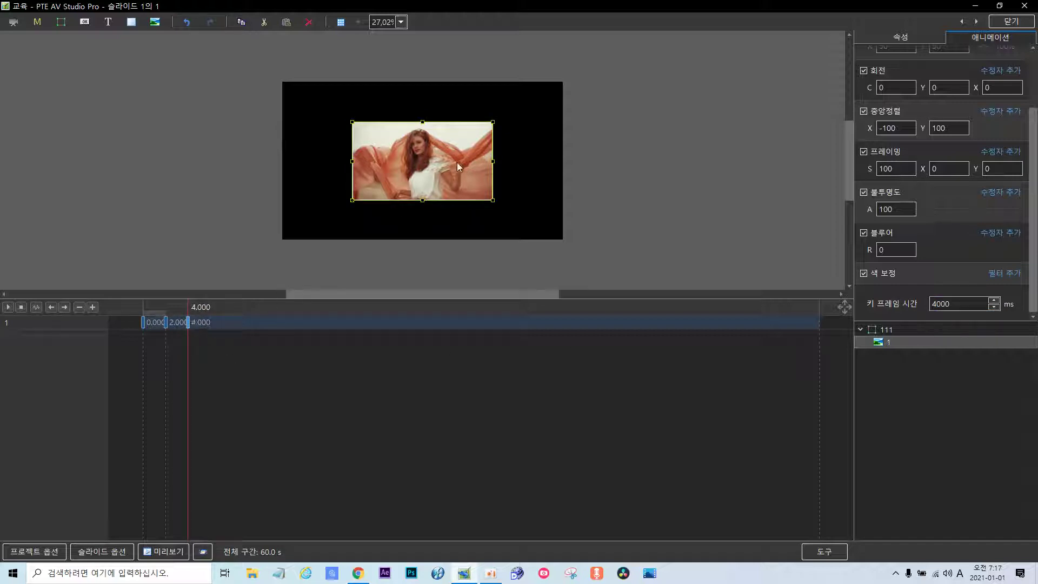
{"action": "double_click", "coordinate": [887, 88]}
{"action": "type", "text": "-18"}
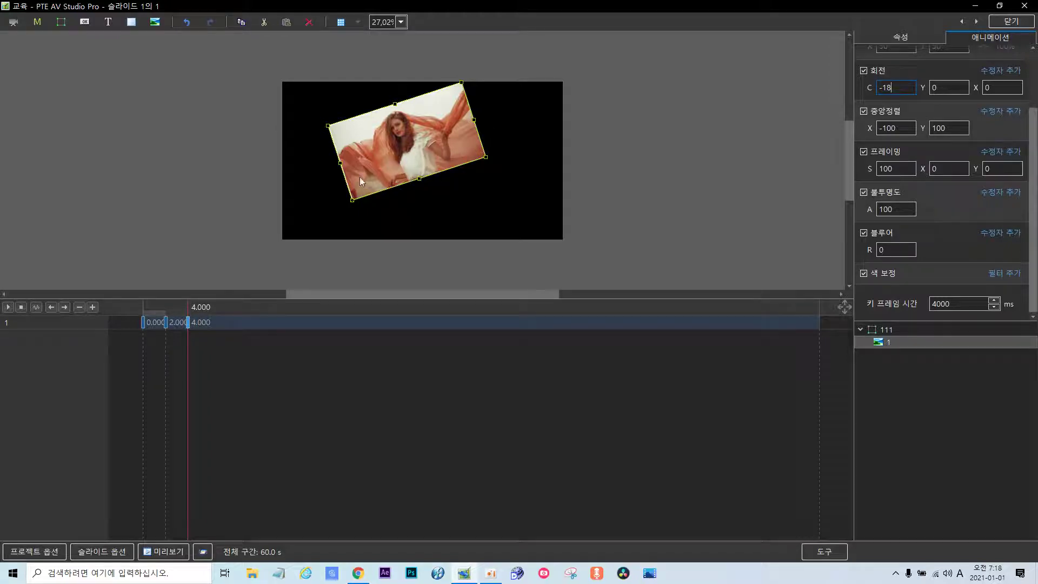
Duplicate image 1's 4-second keyframe and set the copy's time to 6000 ms.
{"action": "right_click", "coordinate": [189, 326]}
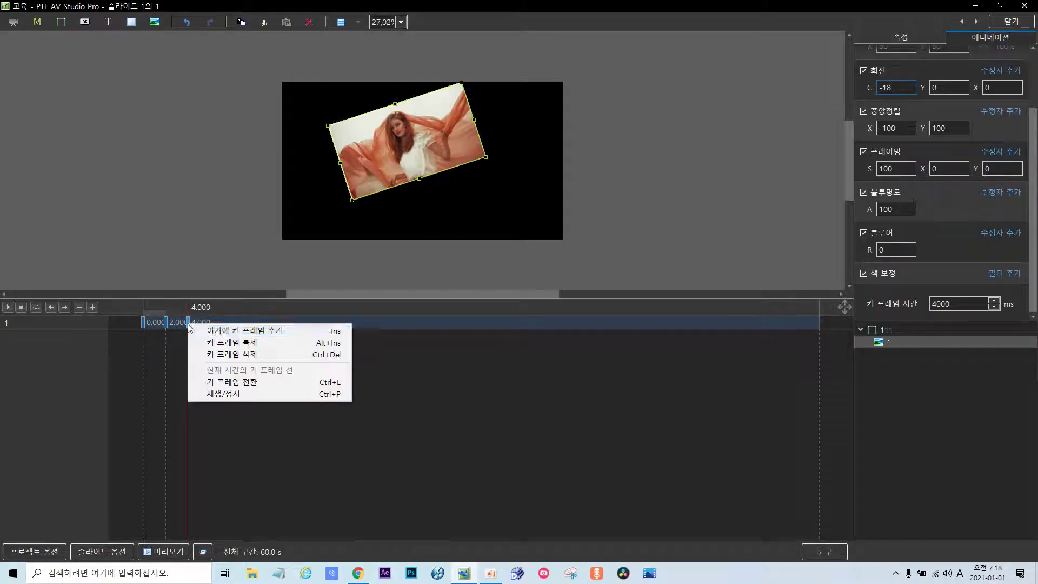
{"action": "left_click", "coordinate": [226, 343]}
{"action": "double_click", "coordinate": [966, 302]}
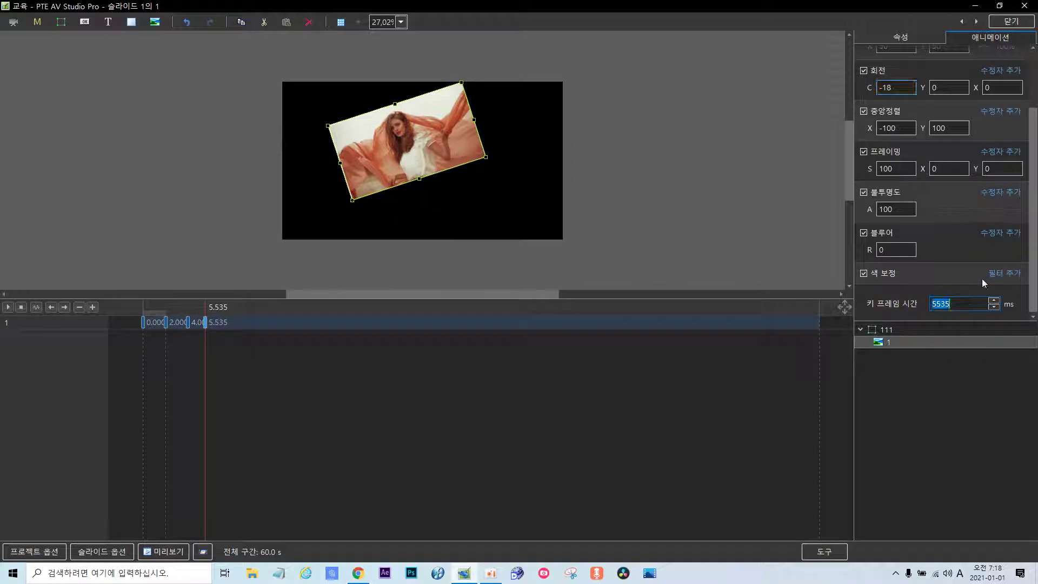
{"action": "key", "text": "BackSpace"}
{"action": "type", "text": "6000"}
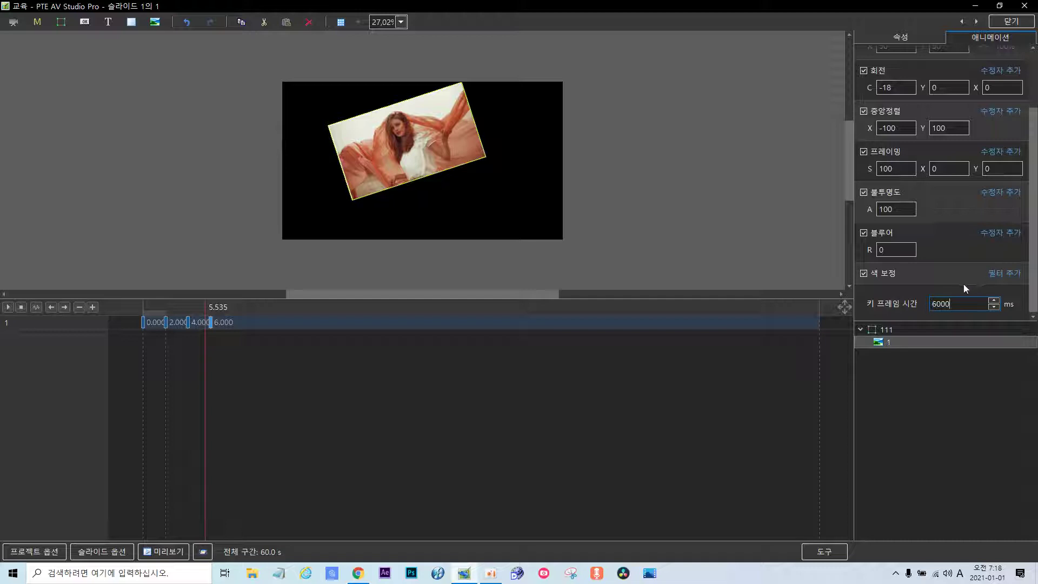
Duplicate image 1's 6-second keyframe and set the copy's time to 7000 ms.
{"action": "left_click", "coordinate": [210, 323]}
{"action": "right_click", "coordinate": [210, 323]}
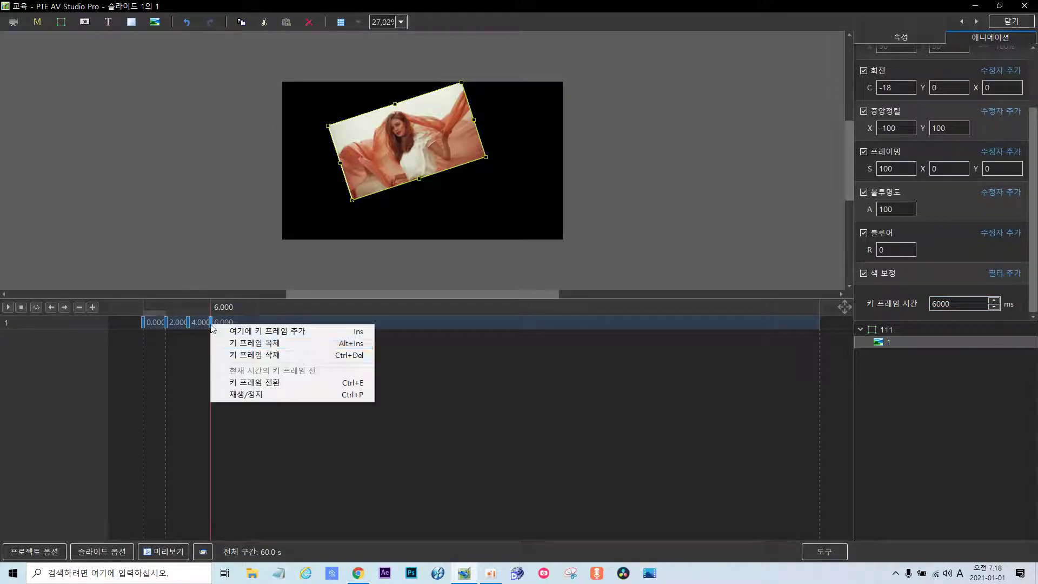
{"action": "left_click", "coordinate": [284, 344]}
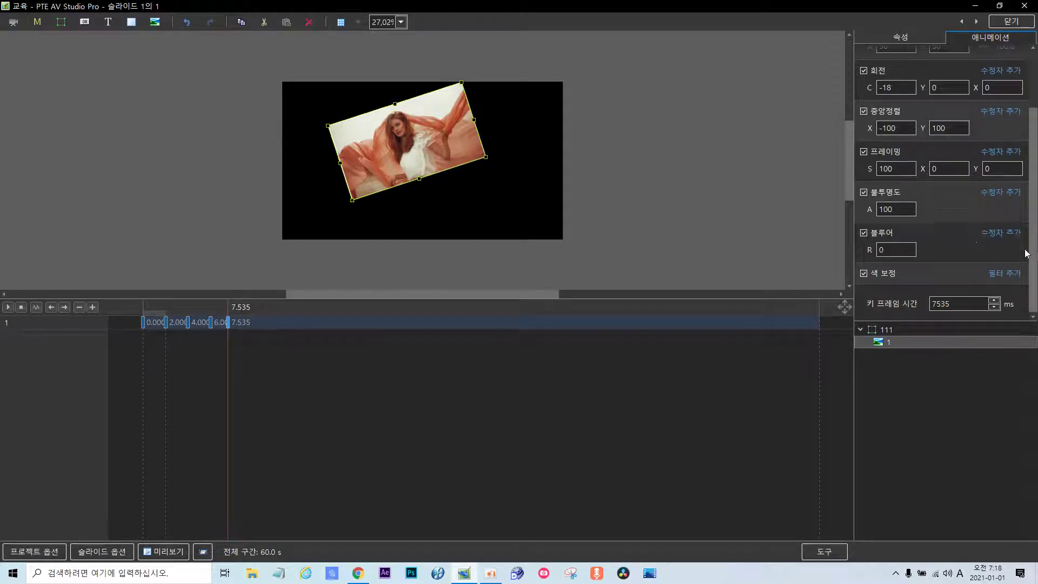
{"action": "double_click", "coordinate": [957, 304]}
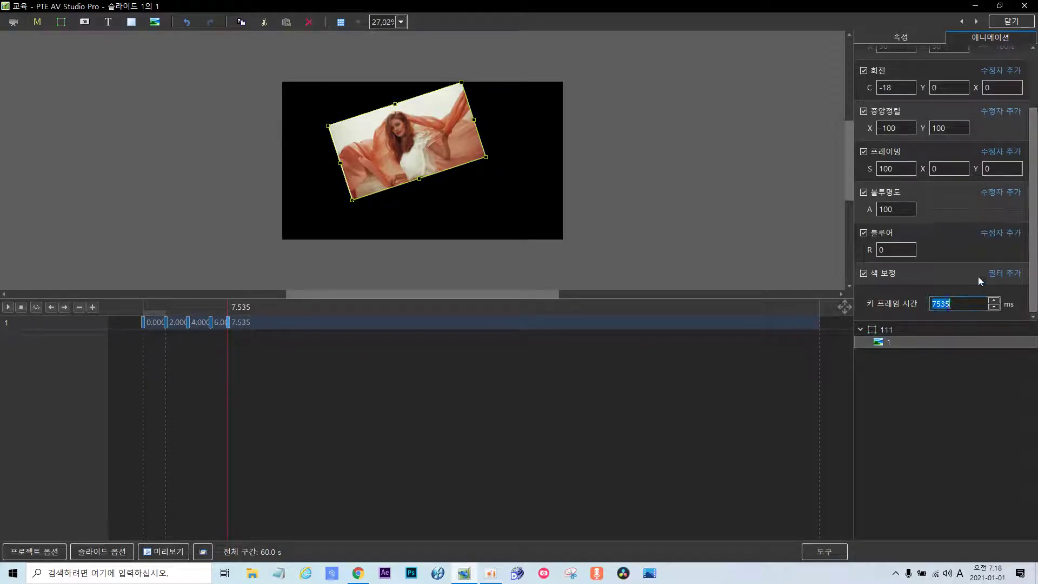
{"action": "type", "text": "7000"}
Set image 1's Y rotation to -90 at the 7-second keyframe.
{"action": "left_click", "coordinate": [223, 323]}
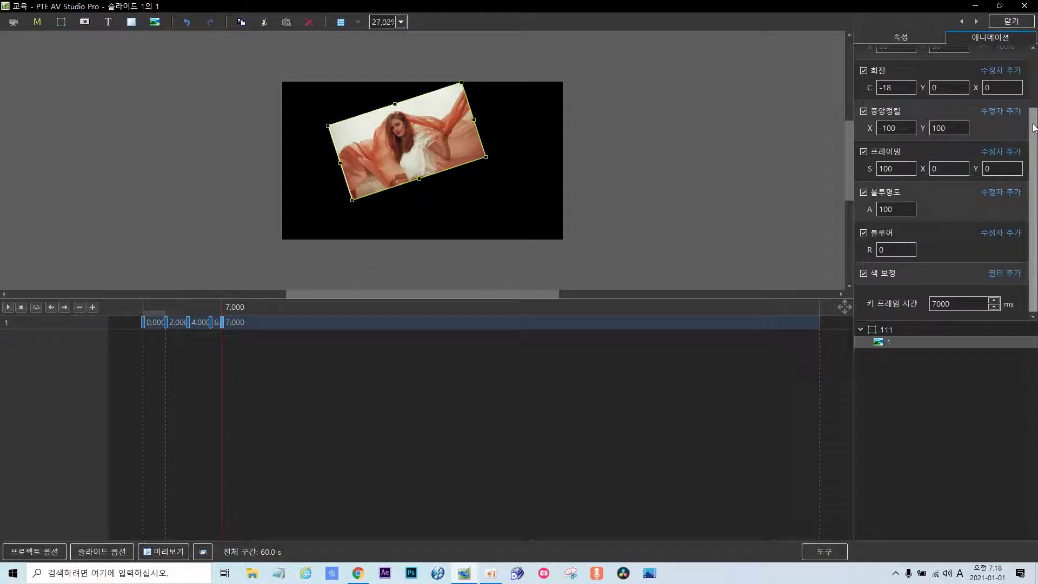
{"action": "left_click_drag", "start_coordinate": [1036, 124], "coordinate": [1036, 73]}
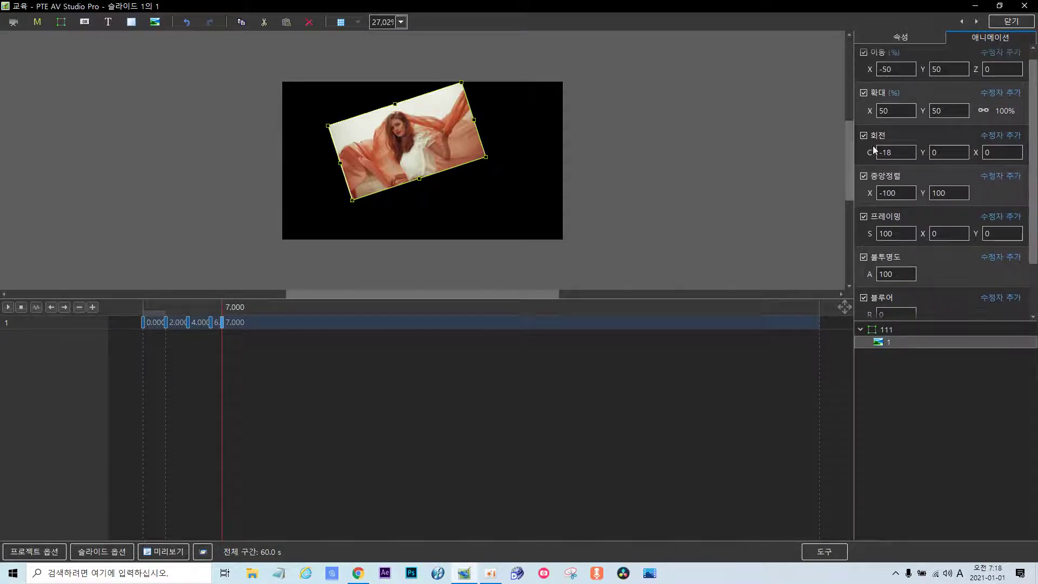
{"action": "double_click", "coordinate": [947, 152]}
{"action": "key", "text": "BackSpace"}
{"action": "type", "text": "90"}
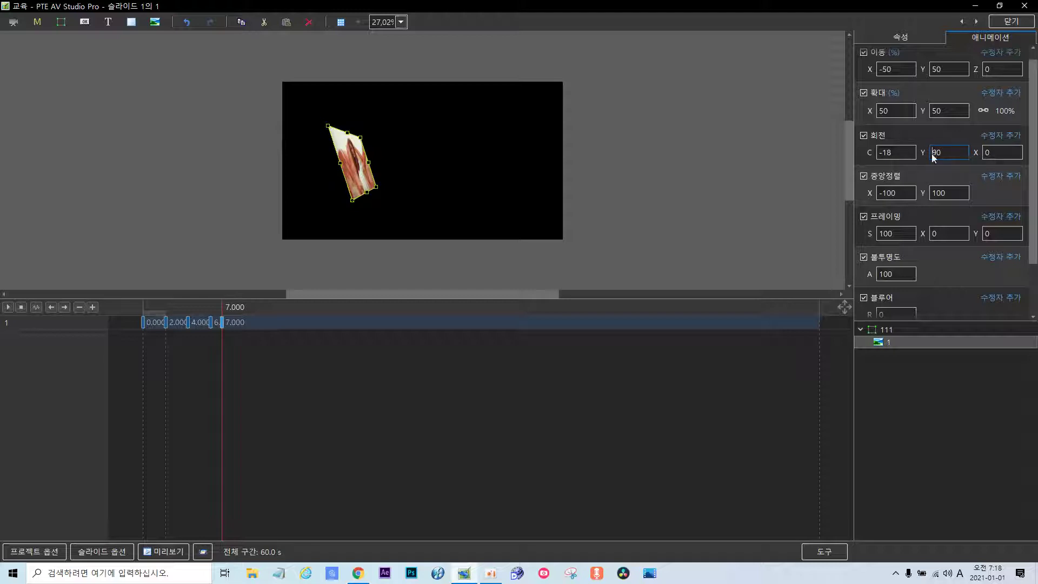
{"action": "type", "text": "-"}
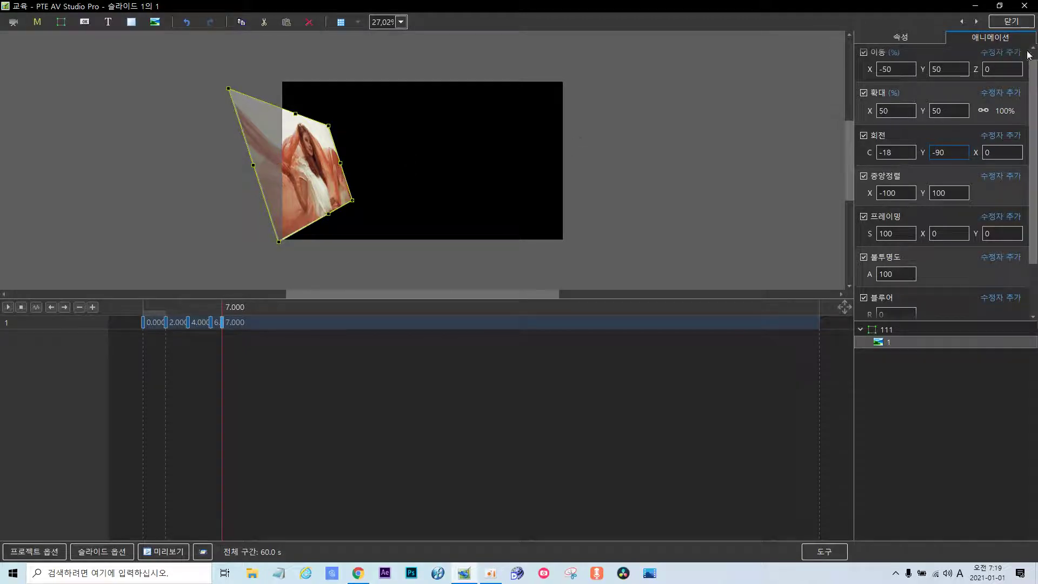
Set image 1's X position to -20% at the 7-second keyframe.
{"action": "double_click", "coordinate": [893, 69]}
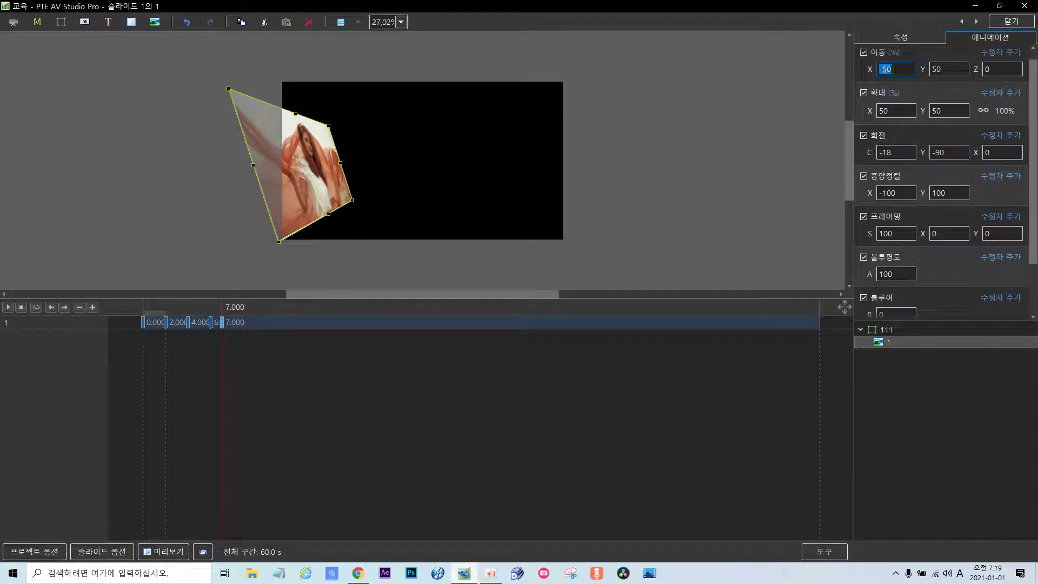
{"action": "type", "text": "-"}
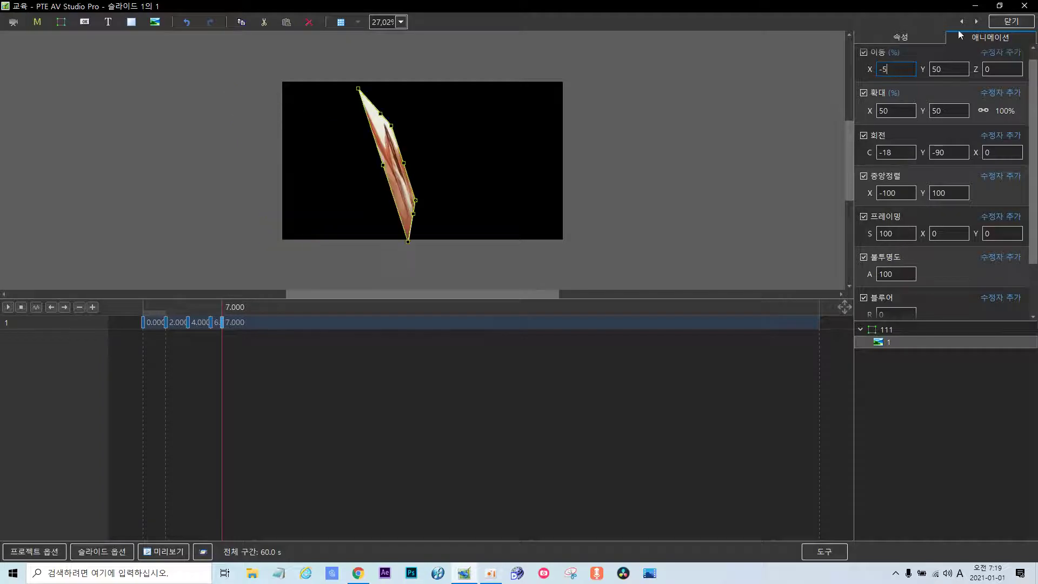
{"action": "type", "text": "20"}
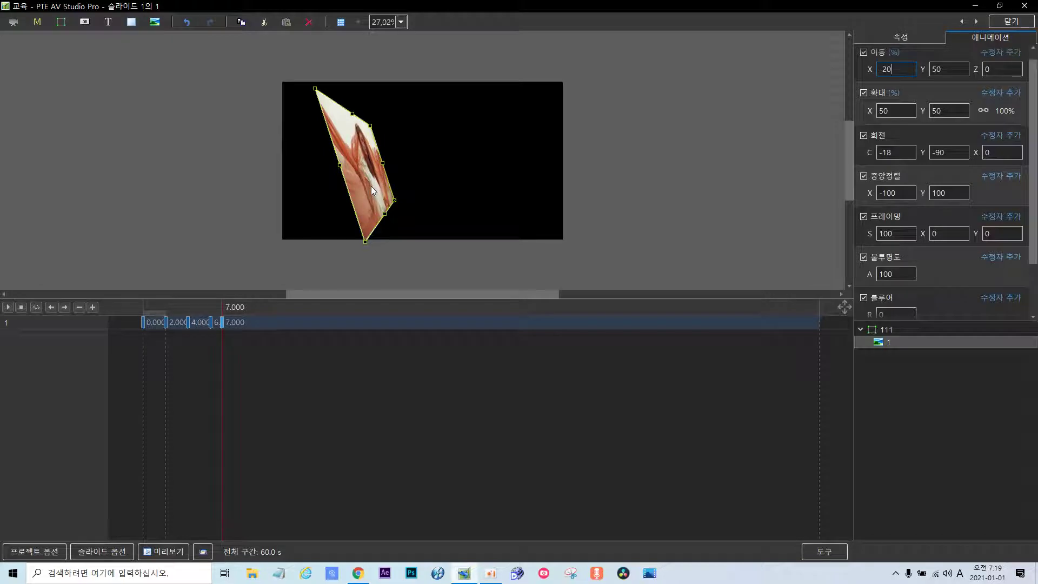
Duplicate image 1's 7-second keyframe and set the copy's time to 8000 ms.
{"action": "right_click", "coordinate": [222, 326]}
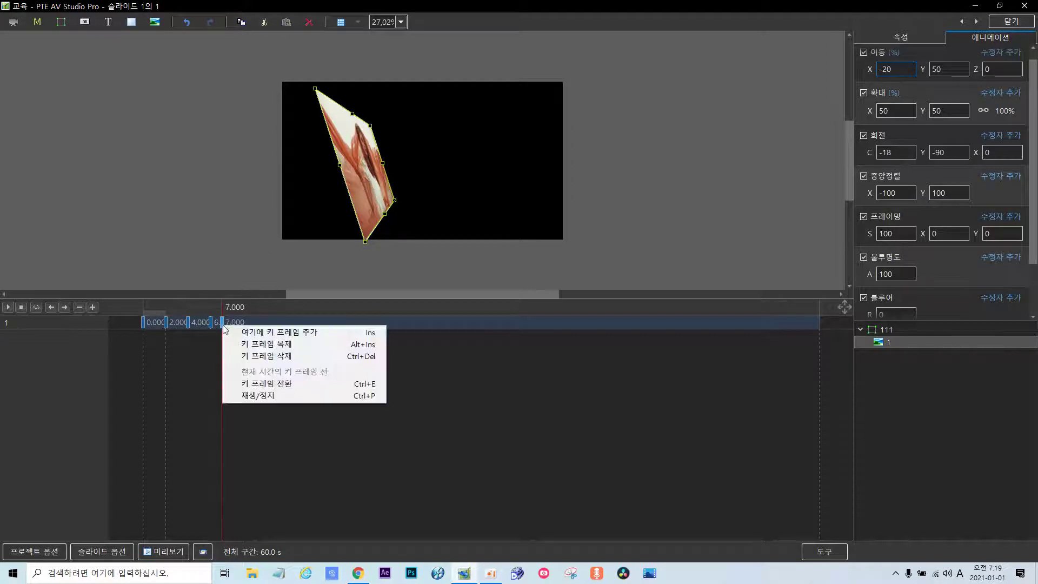
{"action": "left_click", "coordinate": [271, 345]}
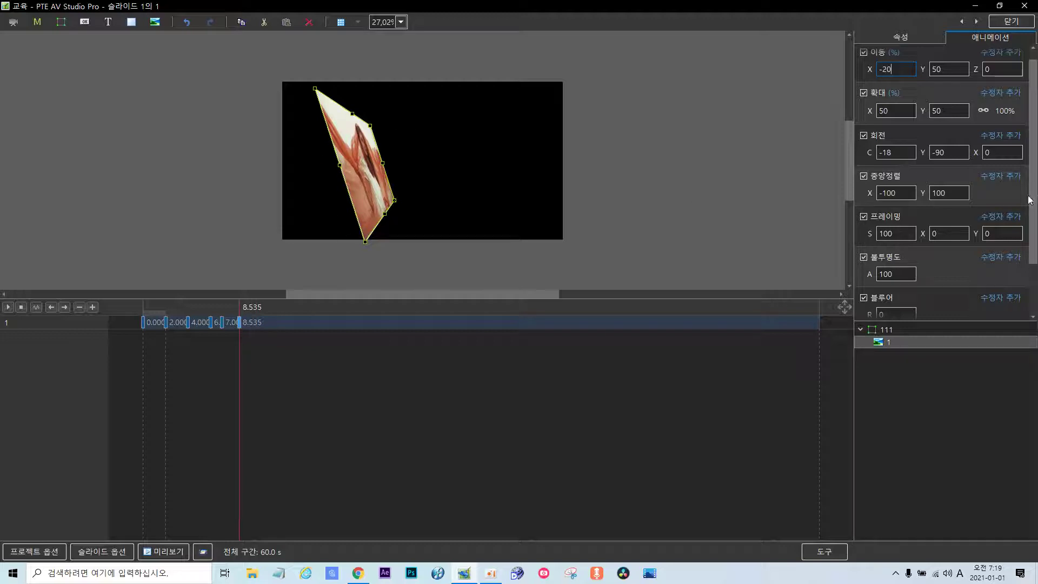
{"action": "scroll", "coordinate": [1033, 202], "scroll_direction": "down", "scroll_amount": 2}
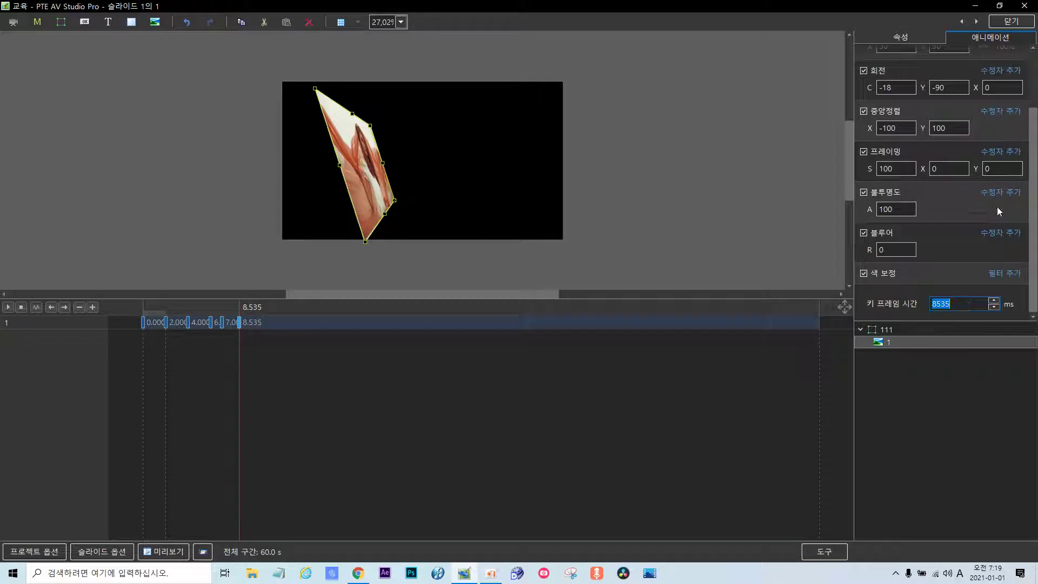
{"action": "key", "text": "Delete"}
{"action": "type", "text": "8000"}
Duplicate image 1's 8-second keyframe and set the copy's time to 10000 ms.
{"action": "left_click", "coordinate": [235, 322]}
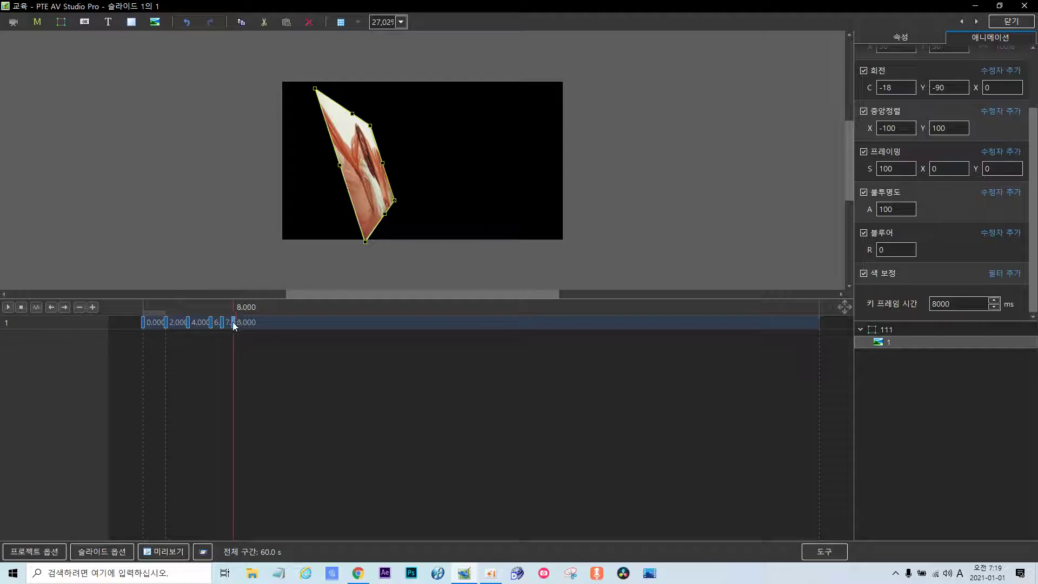
{"action": "right_click", "coordinate": [234, 322]}
{"action": "left_click", "coordinate": [303, 341]}
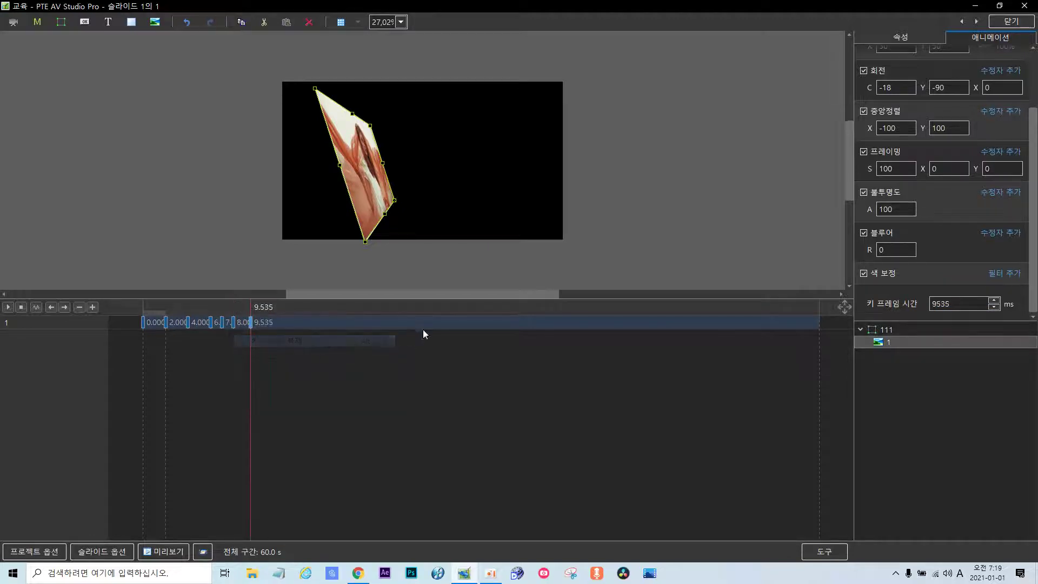
{"action": "key", "text": "ctrl+z"}
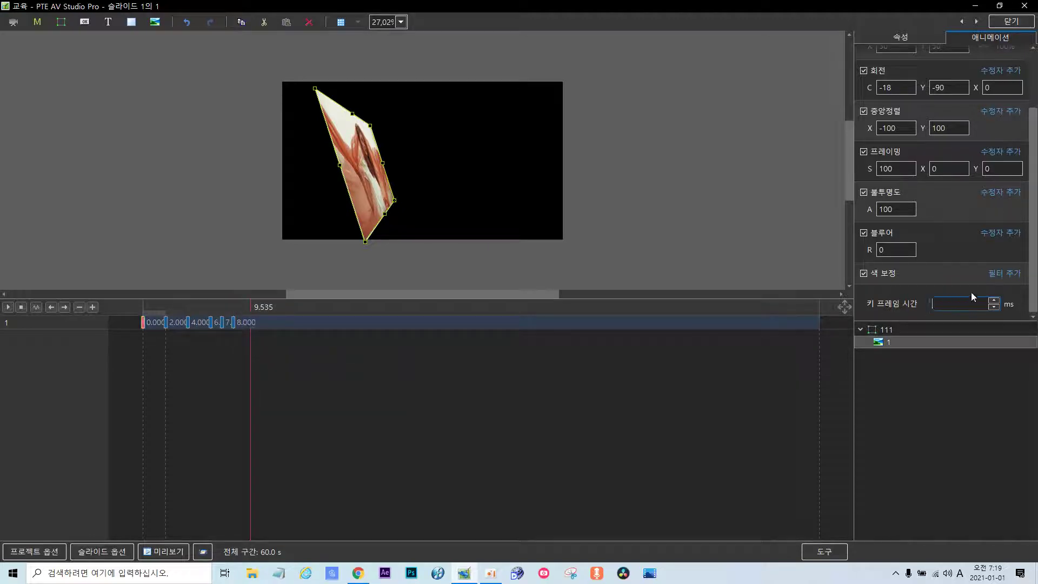
{"action": "type", "text": "10000"}
Set image 1's X position to about -133% at the 10-second keyframe.
{"action": "left_click_drag", "start_coordinate": [1032, 124], "coordinate": [1035, 56]}
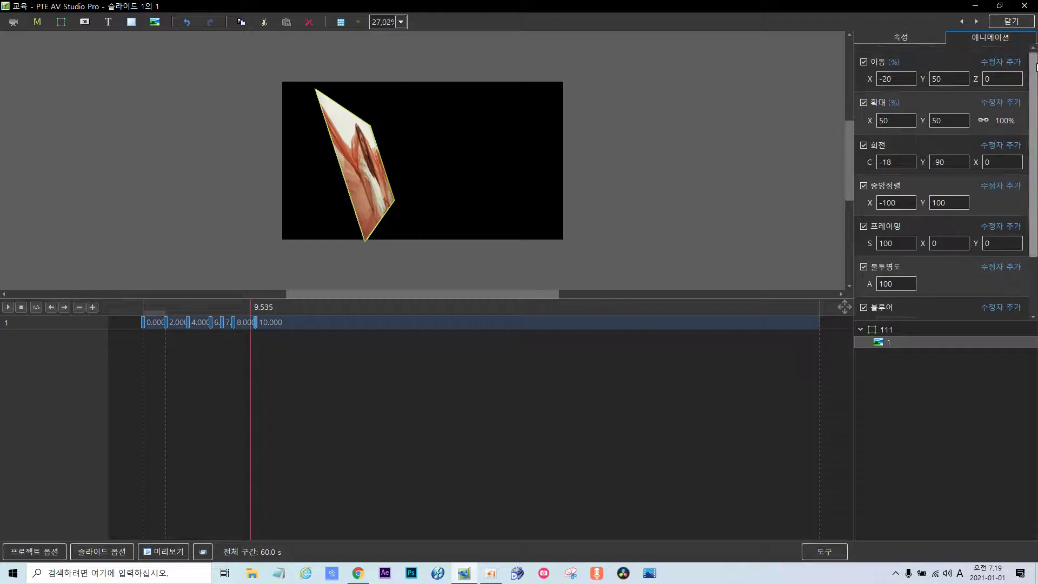
{"action": "left_click_drag", "start_coordinate": [870, 79], "coordinate": [809, 80]}
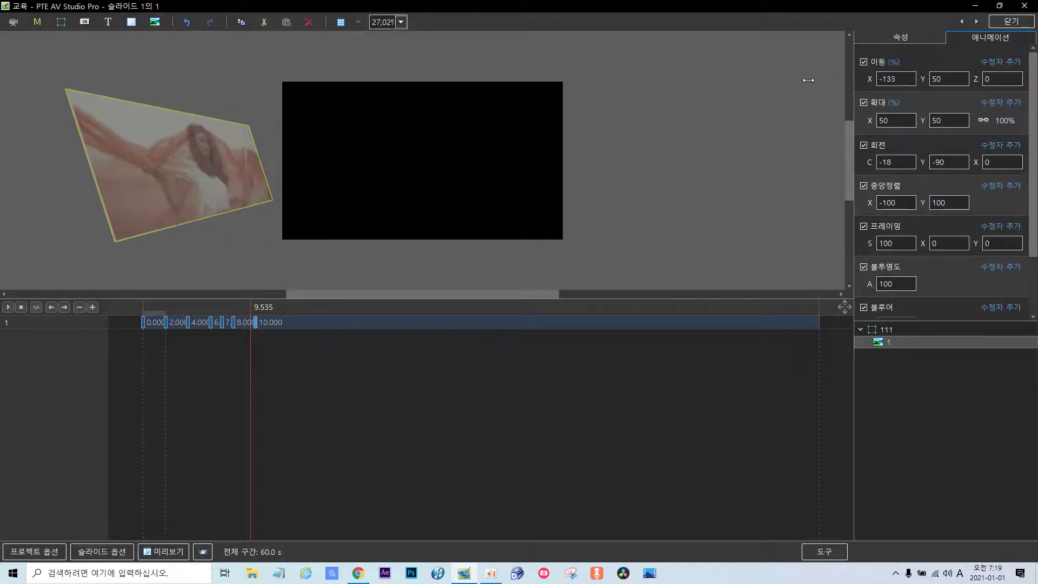
{"action": "left_click", "coordinate": [899, 80]}
{"action": "left_click", "coordinate": [256, 322]}
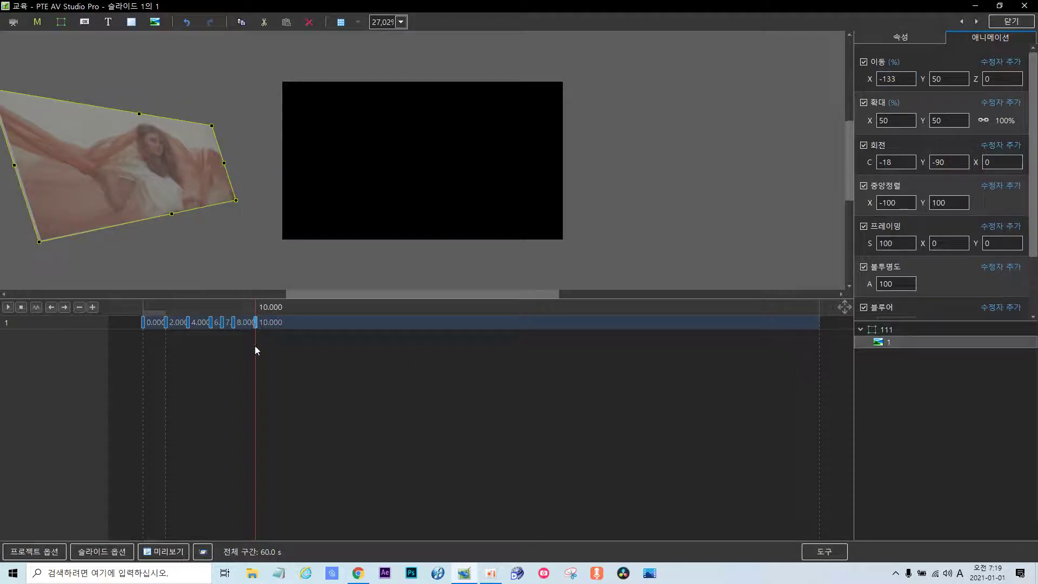
Scrub through image 1's animation and set its X position to -103% at the 10-second keyframe.
{"action": "left_click_drag", "start_coordinate": [255, 347], "coordinate": [180, 386]}
{"action": "left_click_drag", "start_coordinate": [203, 382], "coordinate": [235, 385]}
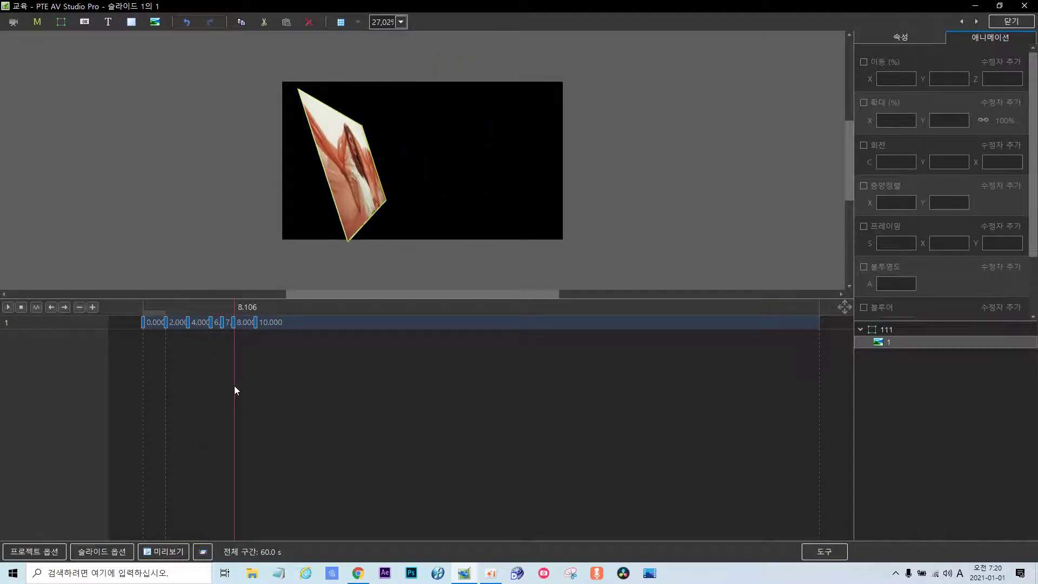
{"action": "left_click_drag", "start_coordinate": [235, 386], "coordinate": [285, 386]}
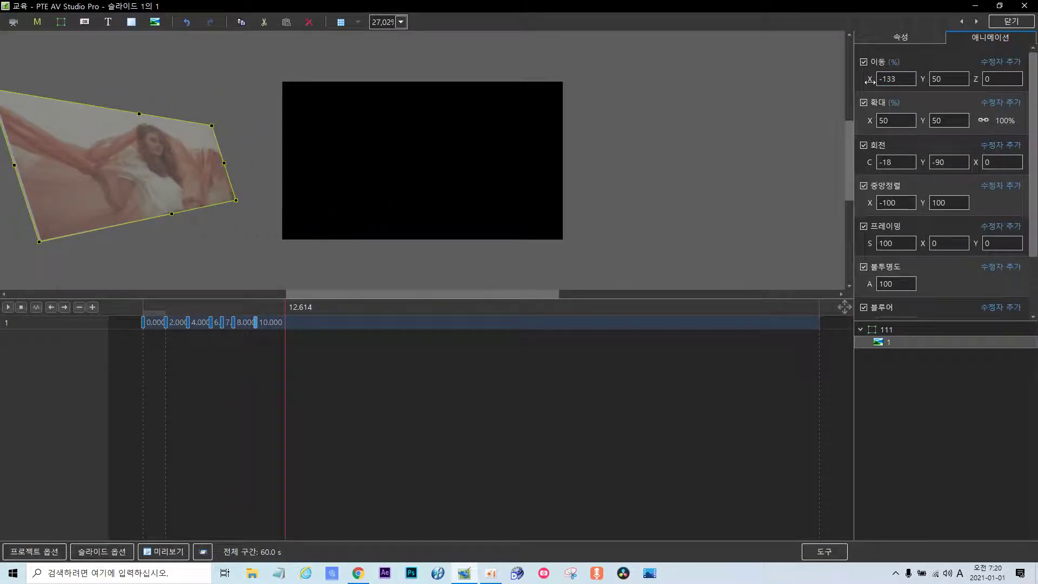
{"action": "left_click_drag", "start_coordinate": [870, 80], "coordinate": [892, 78]}
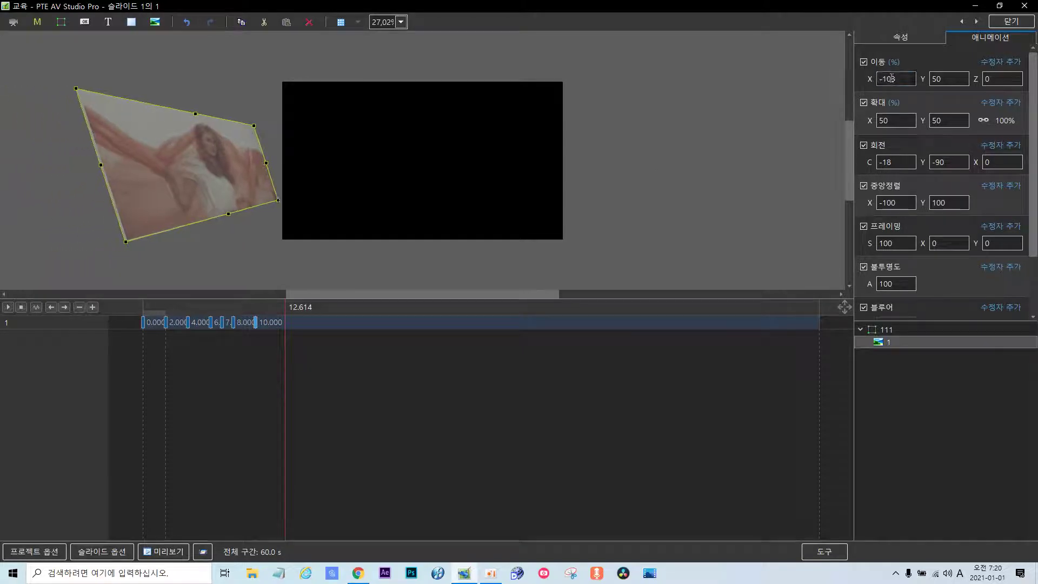
{"action": "left_click", "coordinate": [895, 78]}
Copy image 1 and paste it twice into frame 111.
{"action": "right_click", "coordinate": [894, 344]}
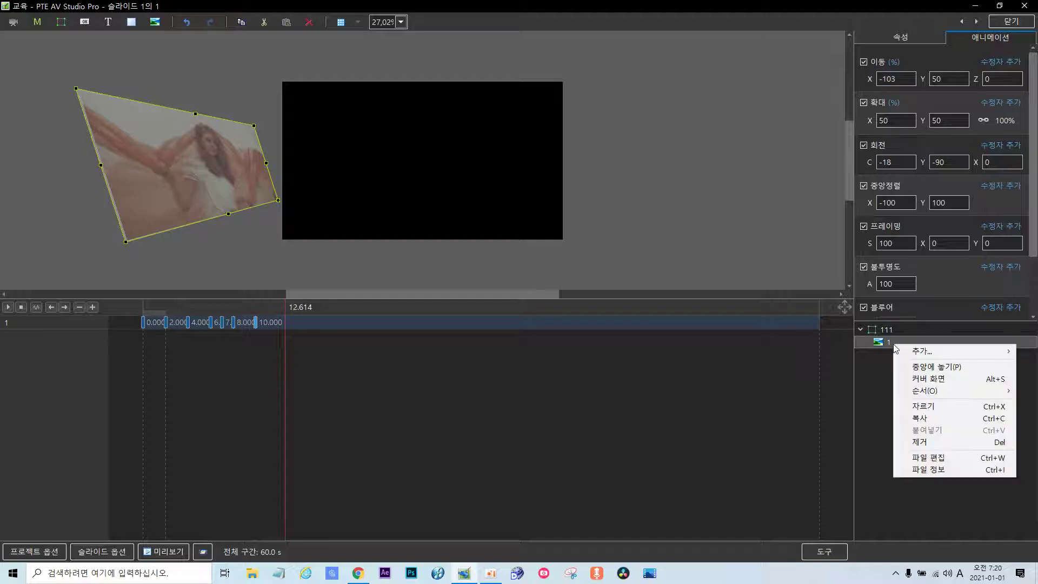
{"action": "left_click", "coordinate": [922, 418]}
{"action": "left_click", "coordinate": [898, 330]}
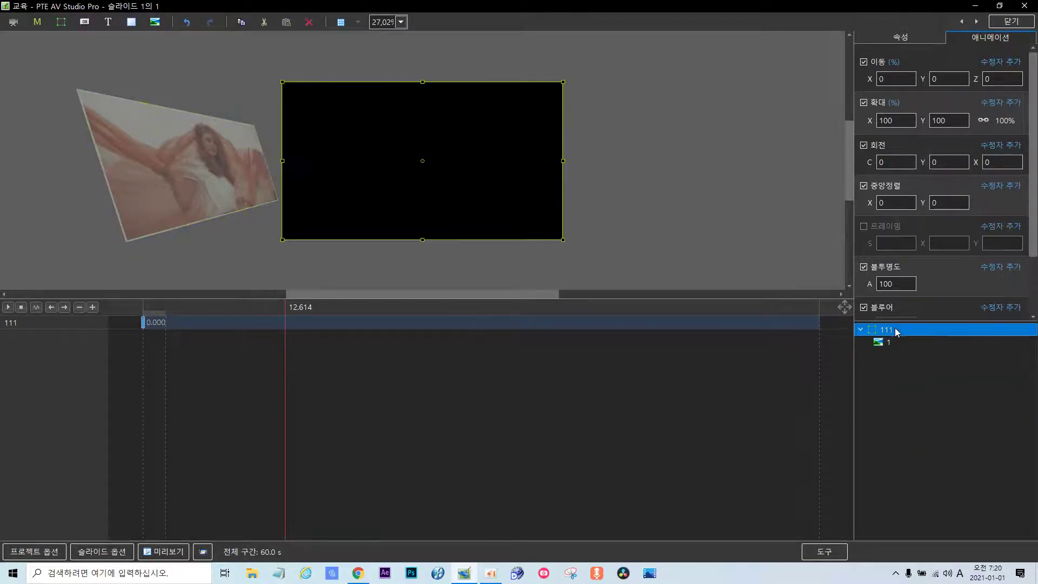
{"action": "right_click", "coordinate": [897, 331]}
{"action": "left_click", "coordinate": [927, 414]}
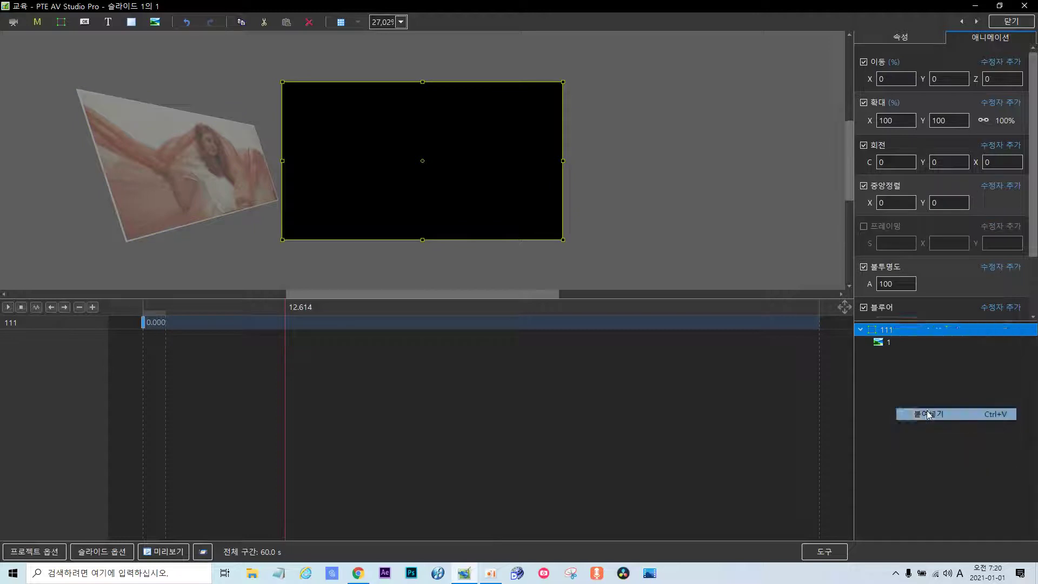
{"action": "left_click", "coordinate": [893, 331]}
{"action": "right_click", "coordinate": [894, 331]}
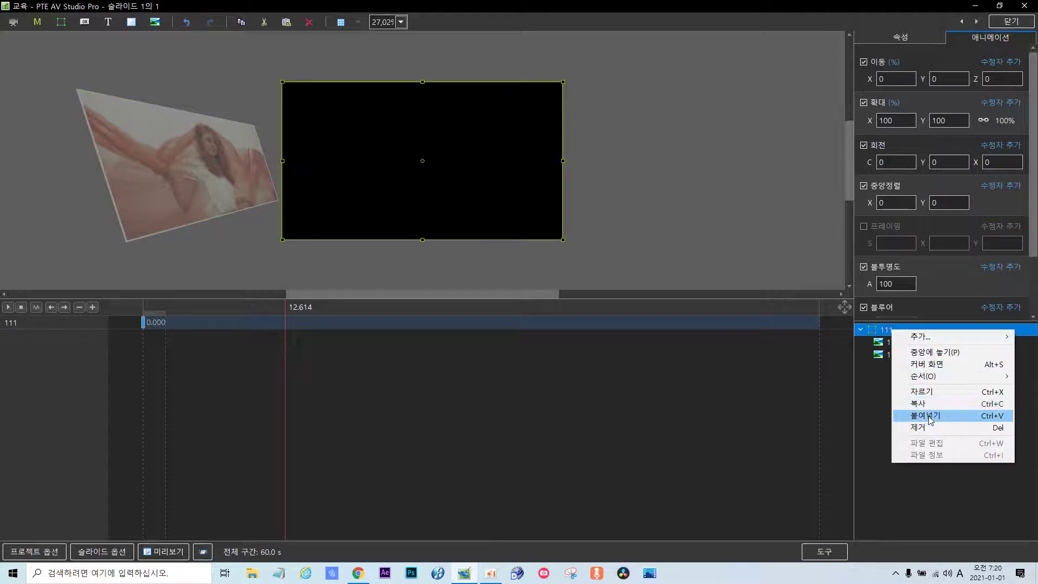
{"action": "left_click", "coordinate": [926, 415]}
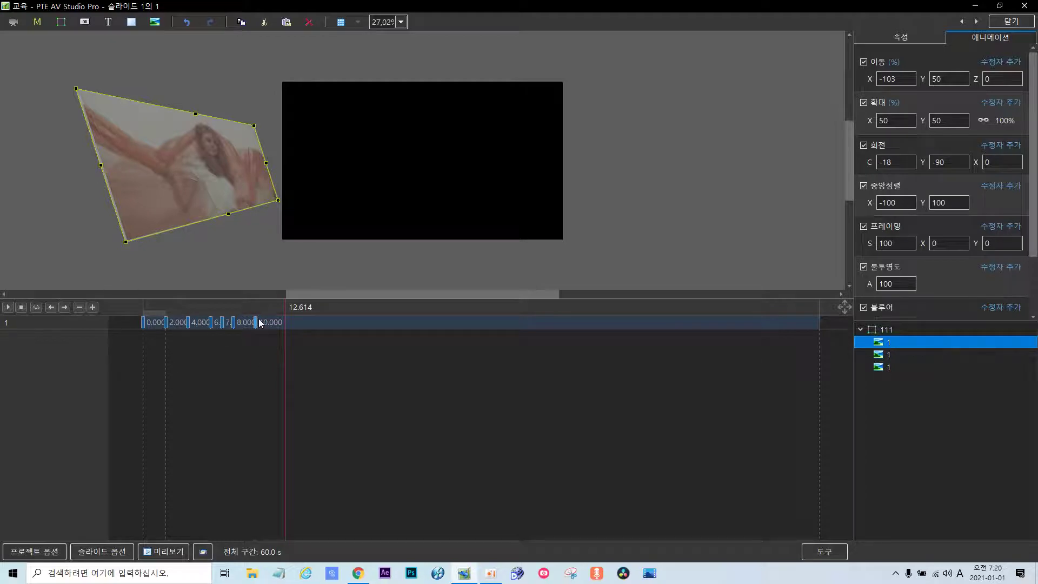
Paste three more copies of image 1 into frame 111.
{"action": "left_click", "coordinate": [888, 331]}
{"action": "right_click", "coordinate": [889, 332]}
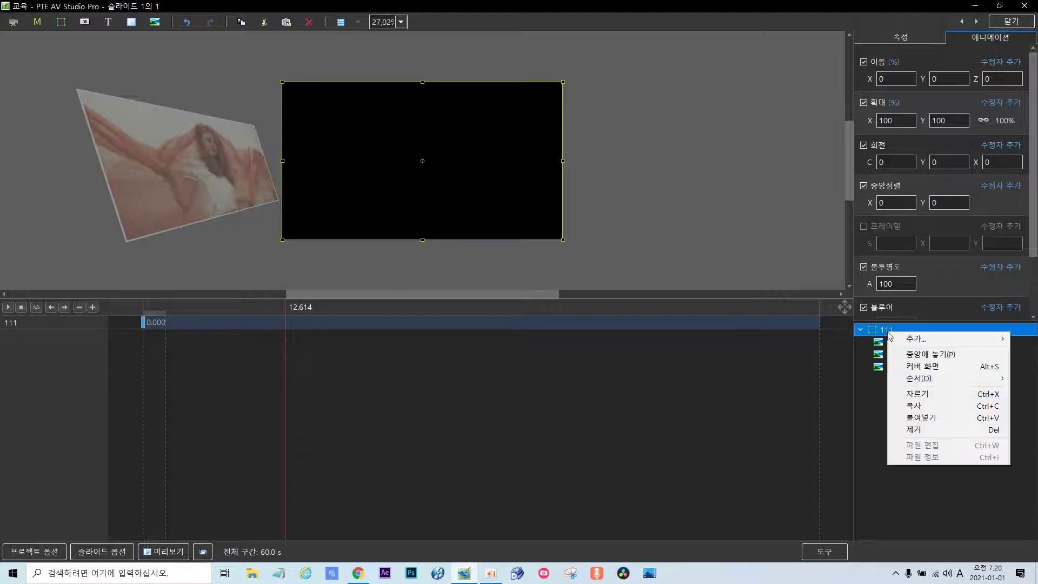
{"action": "left_click", "coordinate": [925, 417]}
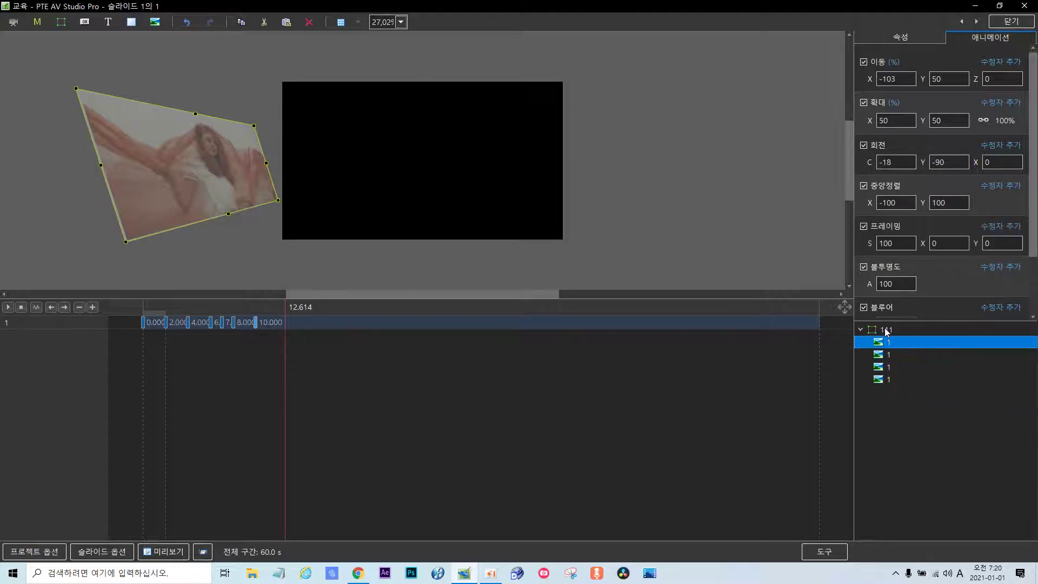
{"action": "left_click", "coordinate": [887, 331]}
{"action": "right_click", "coordinate": [888, 331]}
{"action": "left_click", "coordinate": [926, 414]}
{"action": "left_click", "coordinate": [888, 330]}
{"action": "right_click", "coordinate": [888, 330]}
{"action": "left_click", "coordinate": [926, 416]}
Replace the pictures of the second and third images in frame 111 with files 2 and 3 from the image-1 folder.
{"action": "left_click", "coordinate": [887, 356]}
{"action": "left_click", "coordinate": [907, 39]}
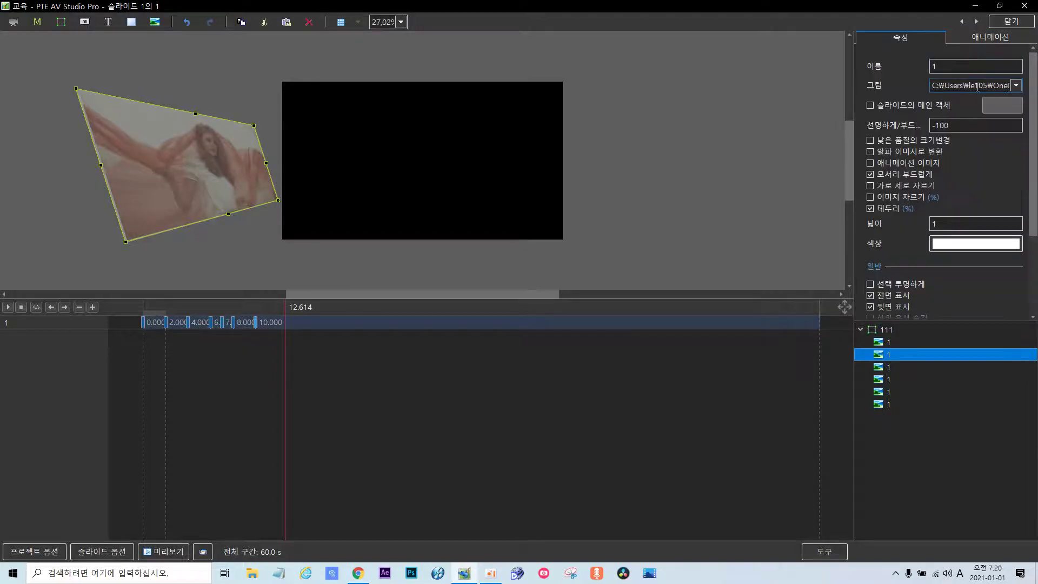
{"action": "left_click", "coordinate": [1017, 85]}
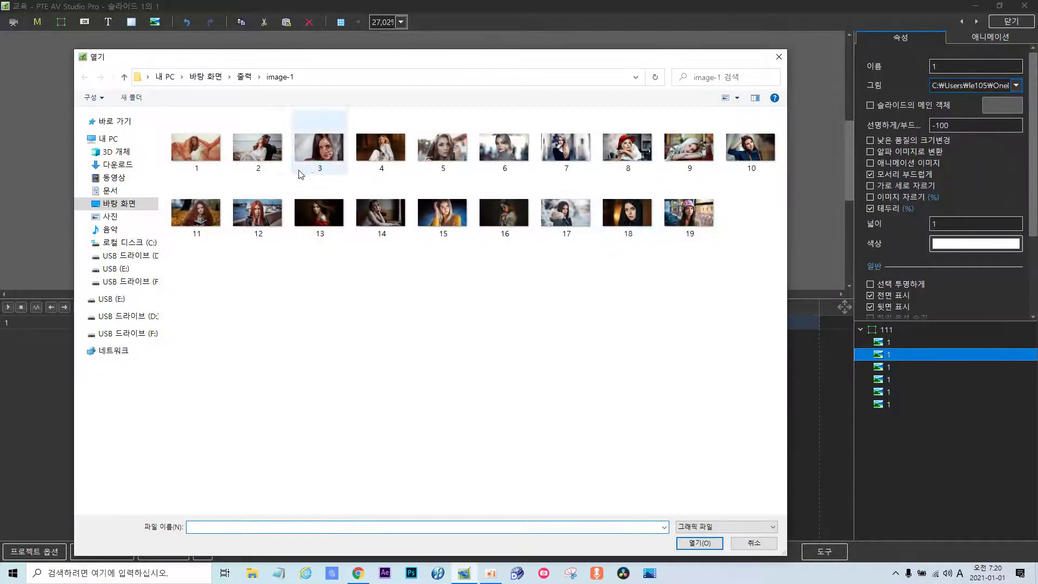
{"action": "double_click", "coordinate": [272, 164]}
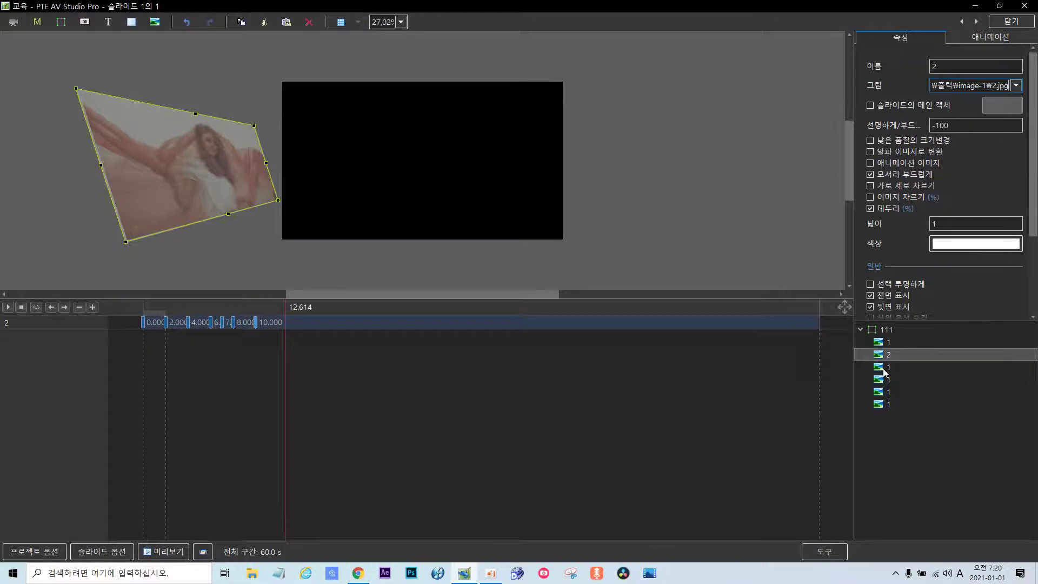
{"action": "left_click", "coordinate": [887, 367]}
{"action": "left_click", "coordinate": [1017, 86]}
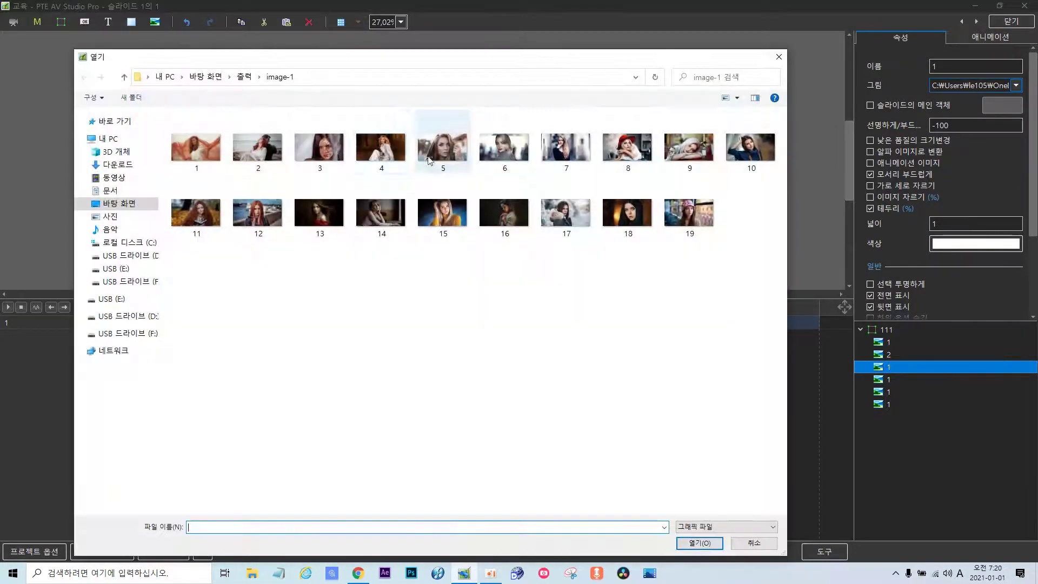
{"action": "double_click", "coordinate": [338, 163]}
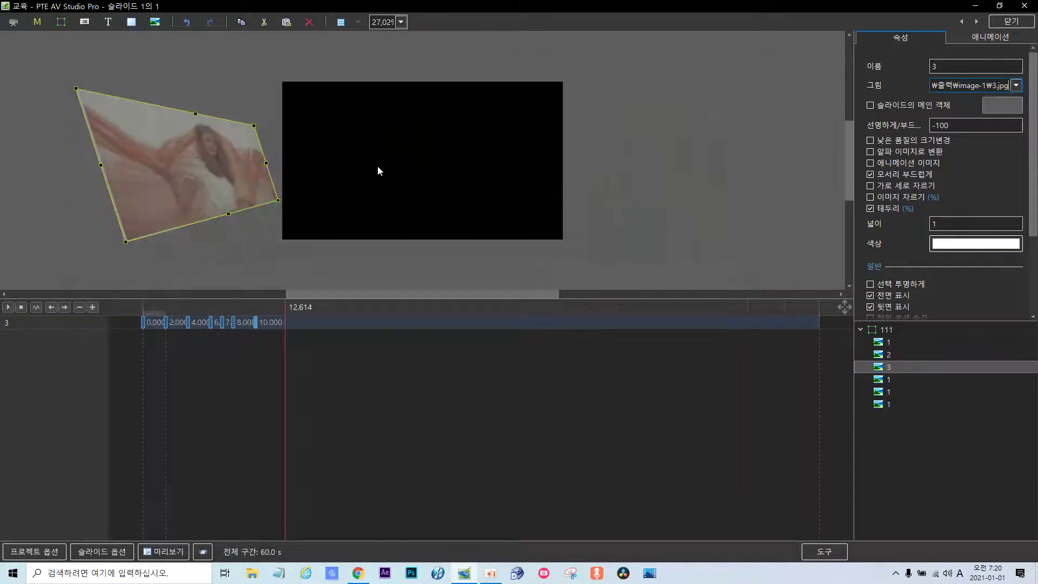
Replace the pictures of the fourth, fifth and sixth images in frame 111 with files 4, 5 and 6 from the image-1 folder.
{"action": "left_click", "coordinate": [887, 379]}
{"action": "left_click", "coordinate": [1016, 85]}
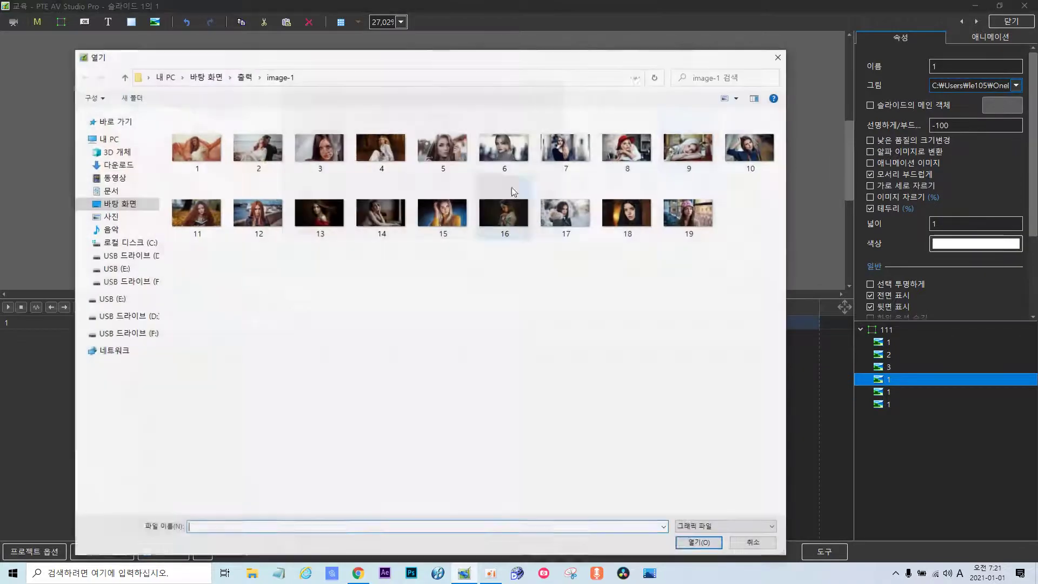
{"action": "left_click", "coordinate": [386, 162]}
{"action": "double_click", "coordinate": [386, 162]}
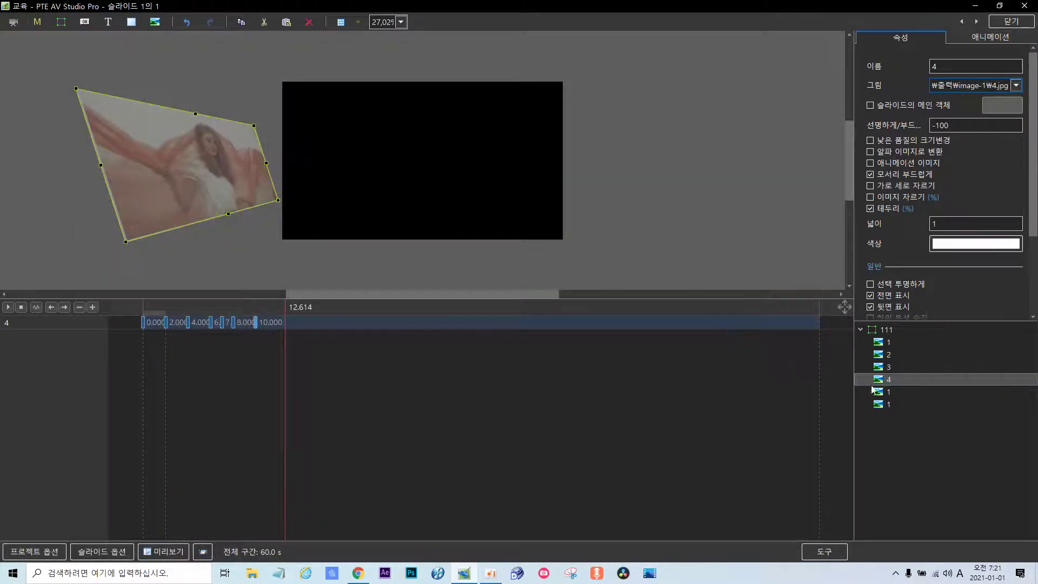
{"action": "left_click", "coordinate": [890, 394]}
{"action": "left_click", "coordinate": [1017, 85]}
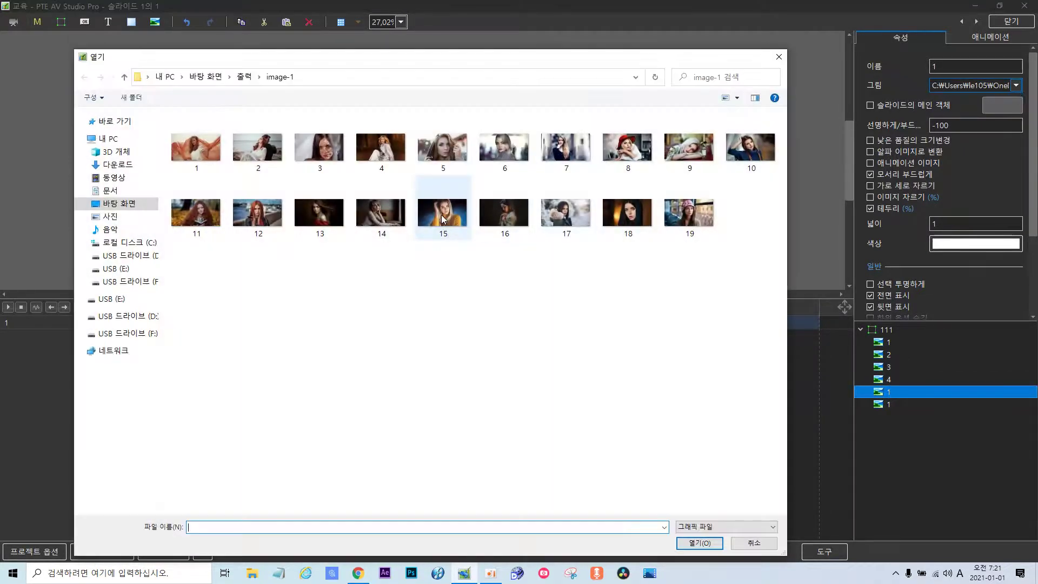
{"action": "double_click", "coordinate": [443, 158]}
{"action": "left_click", "coordinate": [887, 405]}
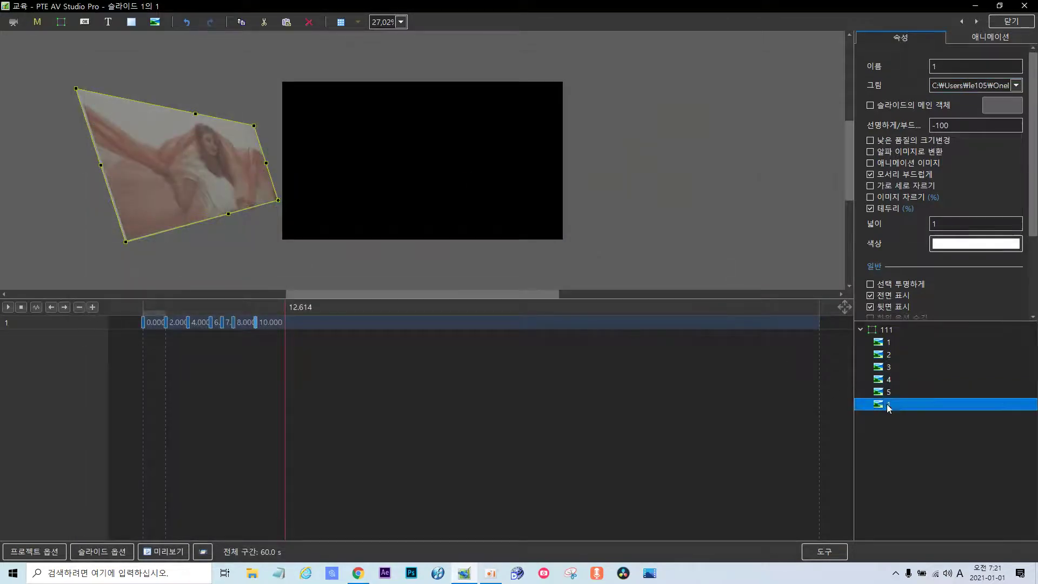
{"action": "left_click", "coordinate": [1016, 85]}
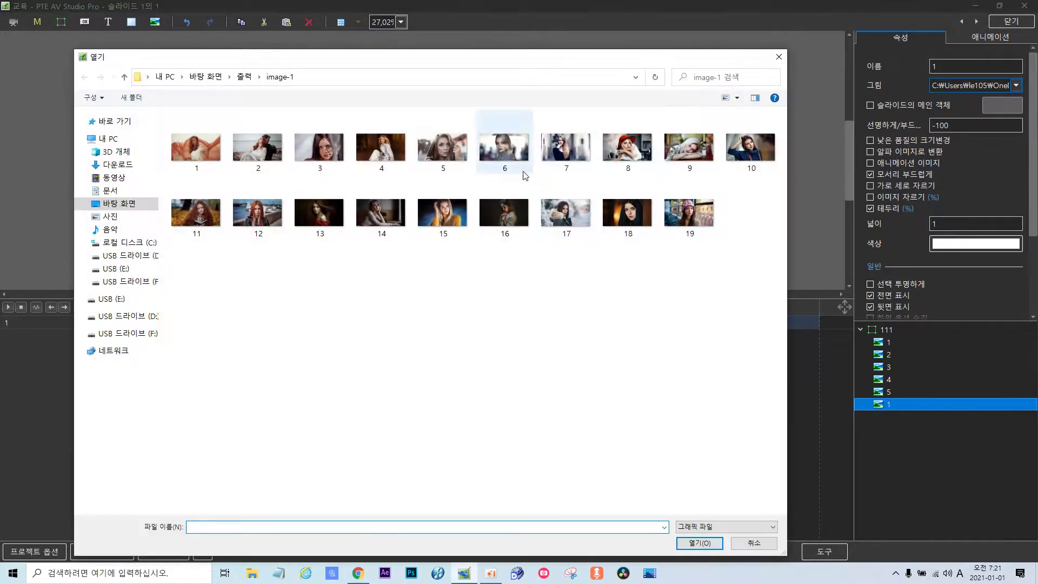
{"action": "double_click", "coordinate": [518, 161]}
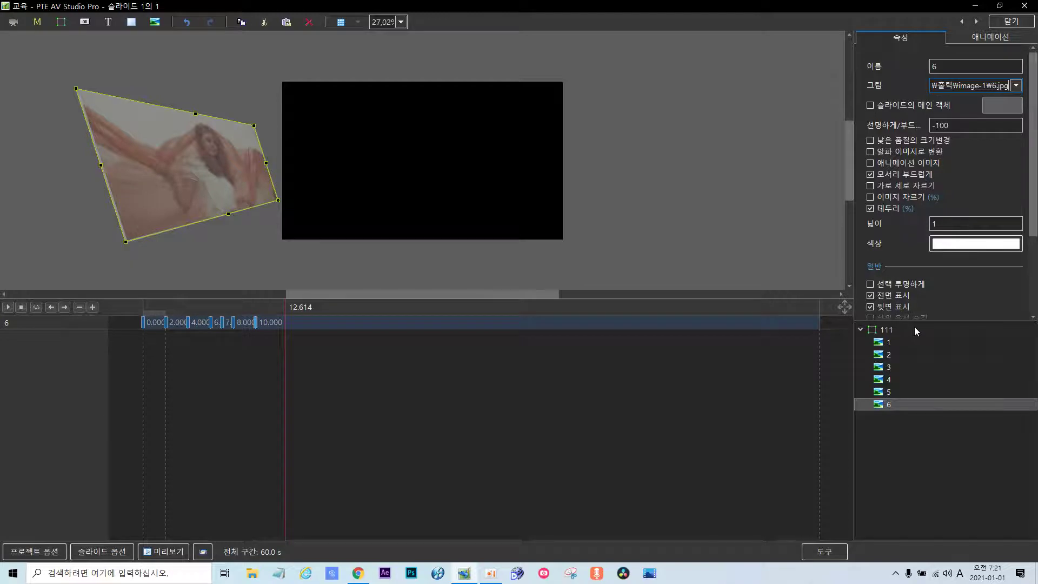
Select all six images in frame 111 and display their keyframe tracks together with the animation settings.
{"action": "left_click", "coordinate": [893, 342]}
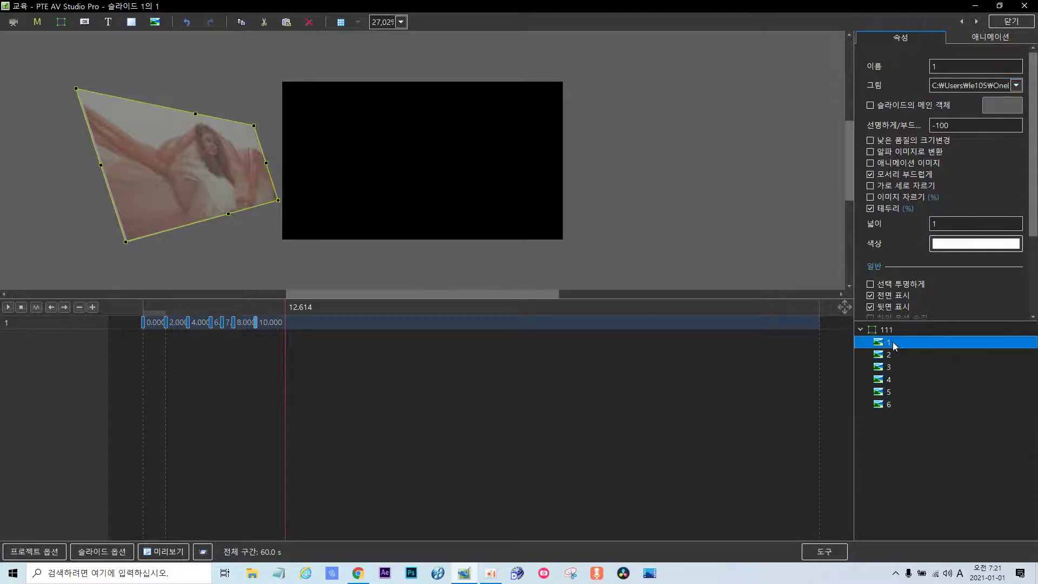
{"action": "left_click", "coordinate": [889, 404], "text": "shift"}
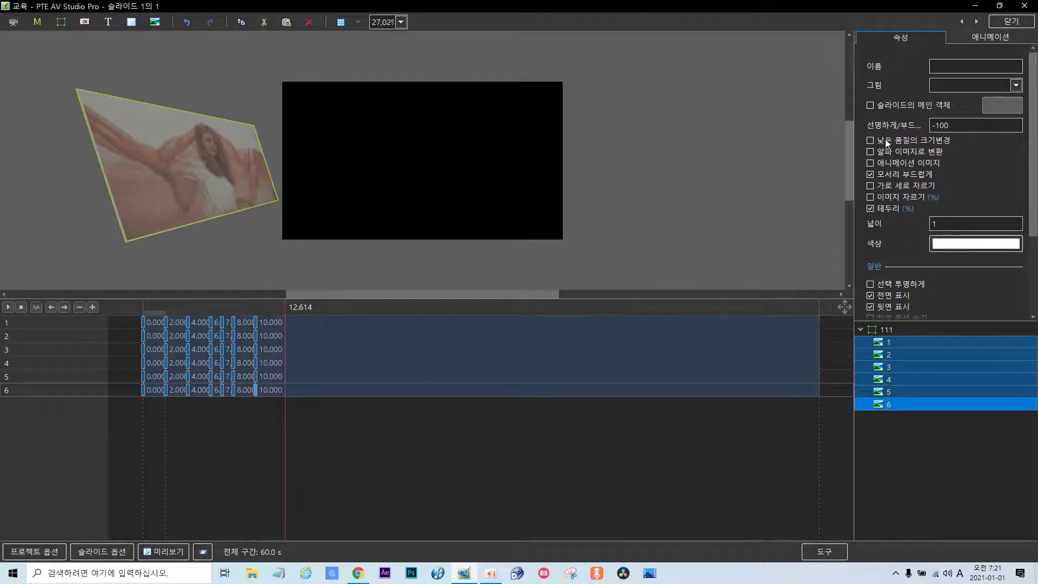
{"action": "left_click", "coordinate": [983, 40]}
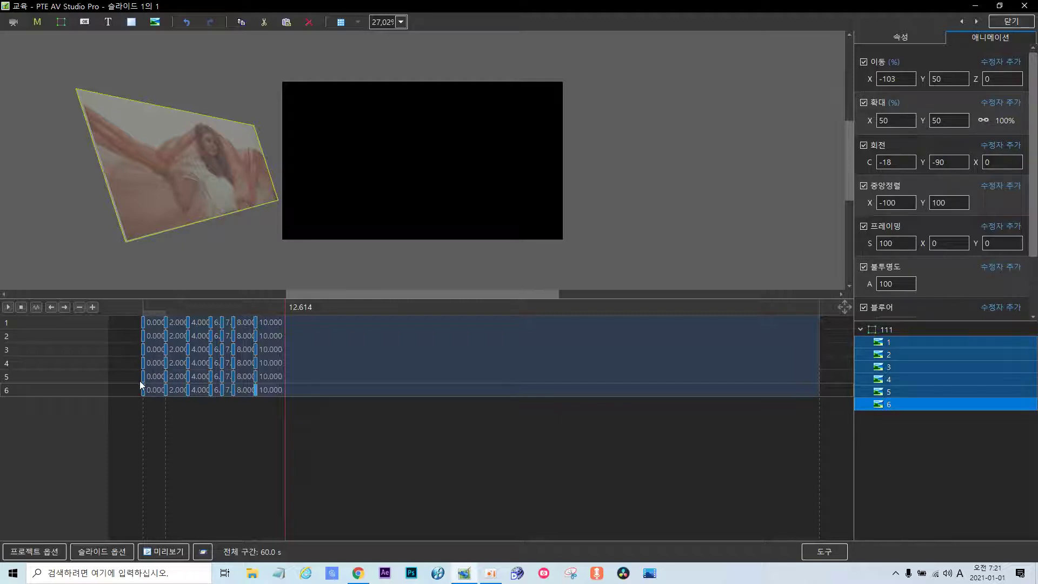
Select all of image 2's keyframes and shift them together so its animation starts at 10 seconds.
{"action": "left_click", "coordinate": [146, 341]}
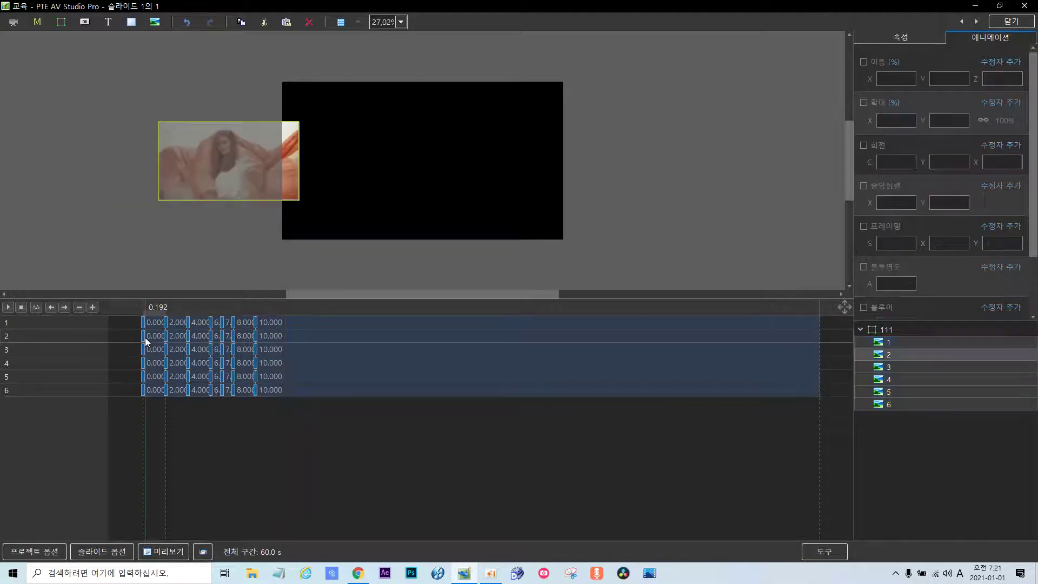
{"action": "left_click", "coordinate": [144, 341]}
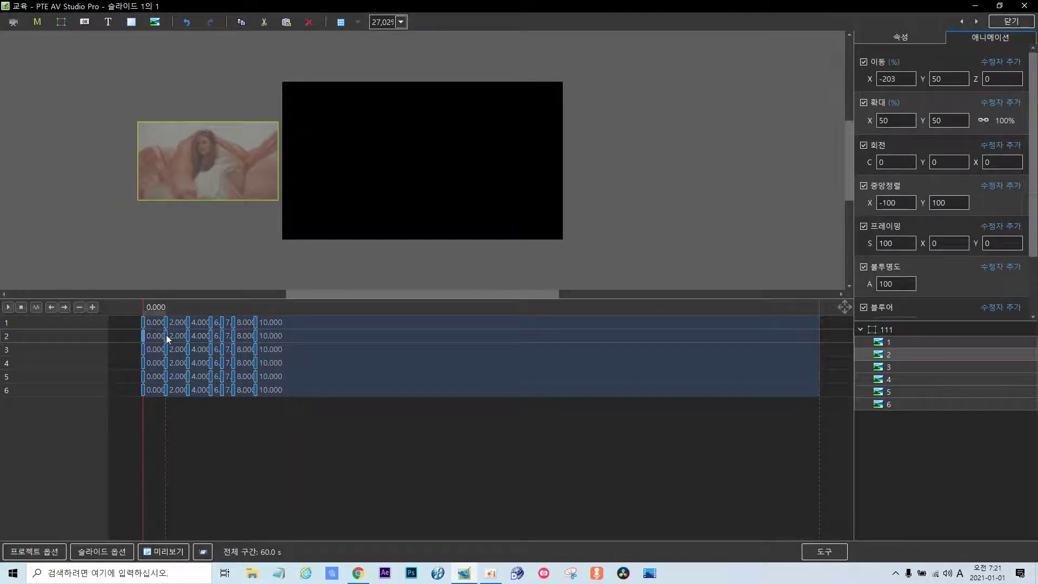
{"action": "left_click", "coordinate": [254, 336]}
{"action": "left_click", "coordinate": [233, 337]}
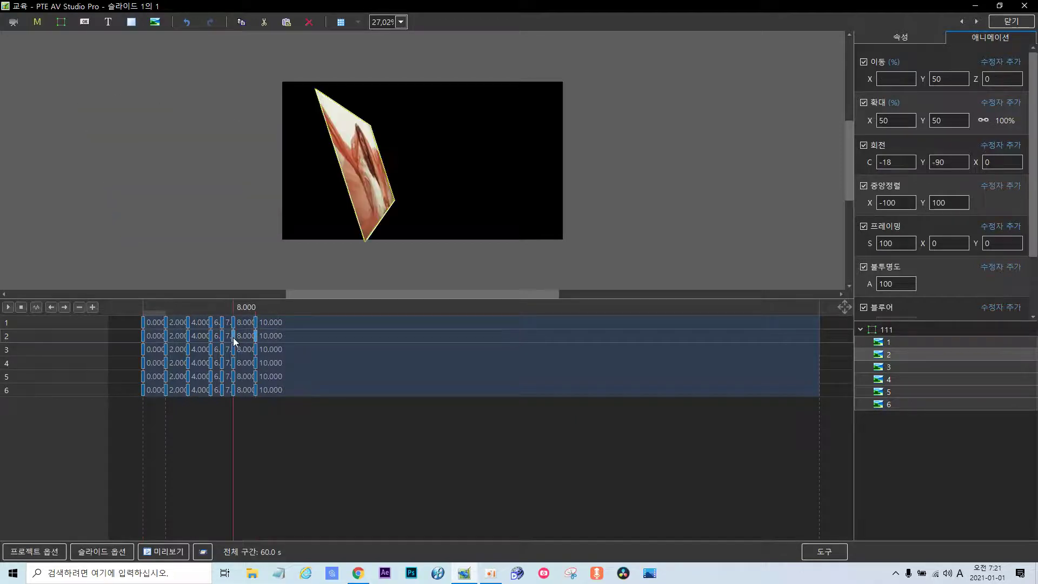
{"action": "left_click", "coordinate": [222, 338]}
{"action": "left_click", "coordinate": [214, 338]}
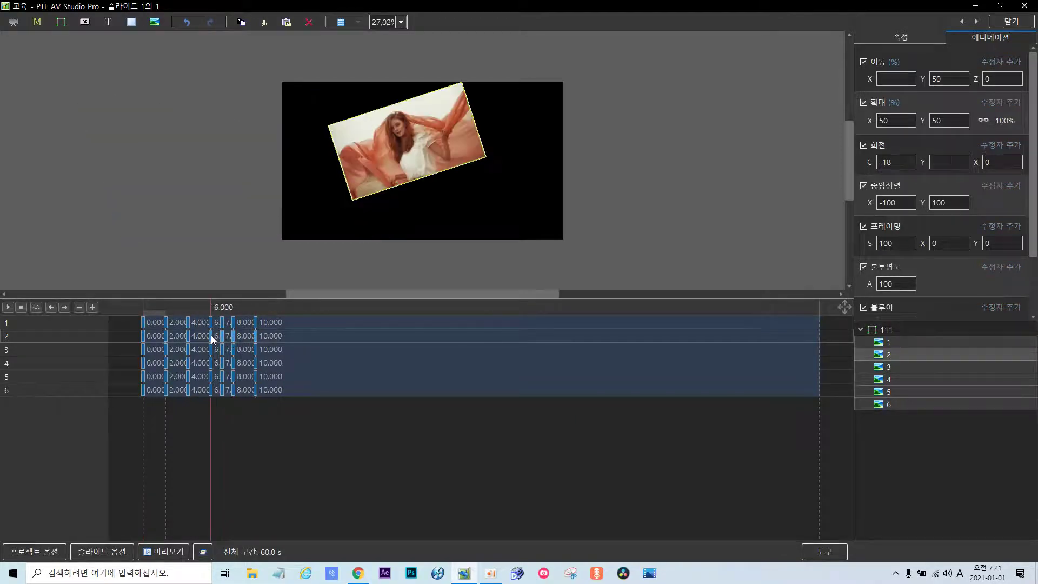
{"action": "left_click", "coordinate": [189, 335]}
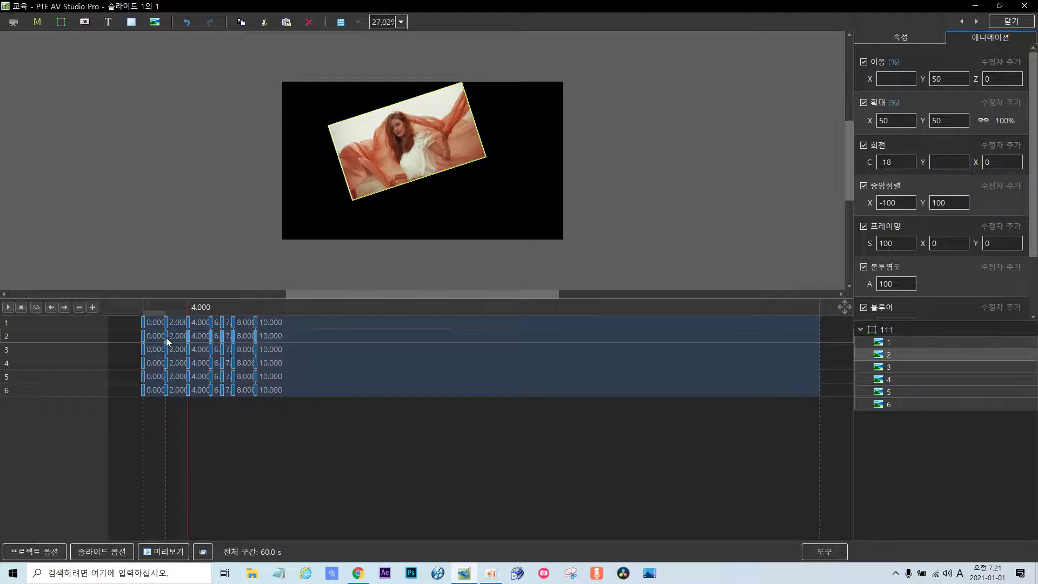
{"action": "left_click", "coordinate": [167, 337]}
{"action": "left_click", "coordinate": [143, 337]}
{"action": "left_click_drag", "start_coordinate": [143, 337], "coordinate": [253, 335]}
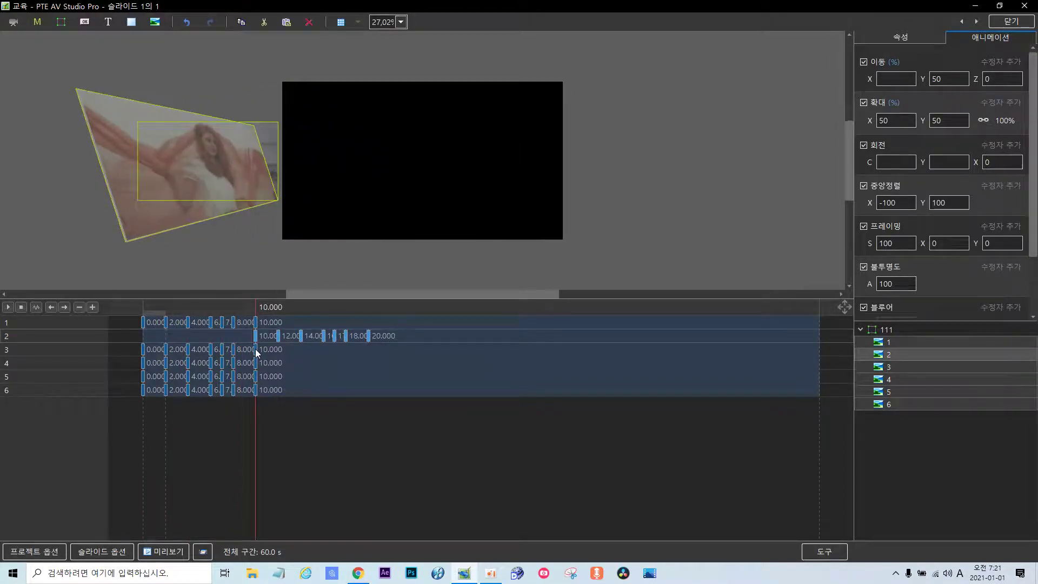
Select all of image 3's keyframes and shift them together so its animation starts at 20 seconds.
{"action": "left_click", "coordinate": [256, 349]}
{"action": "left_click", "coordinate": [233, 350]}
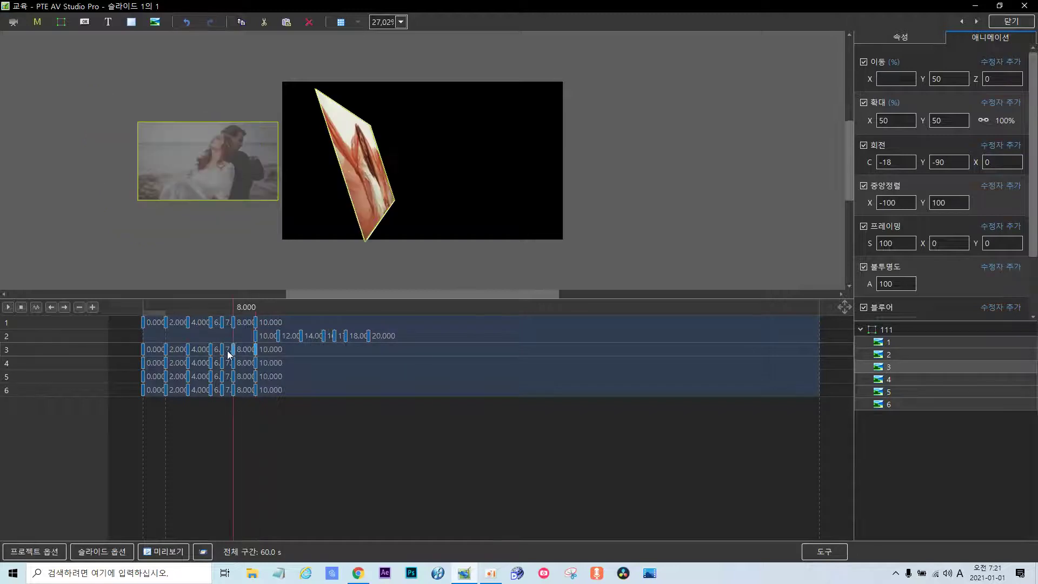
{"action": "left_click", "coordinate": [222, 349]}
{"action": "left_click", "coordinate": [211, 351]}
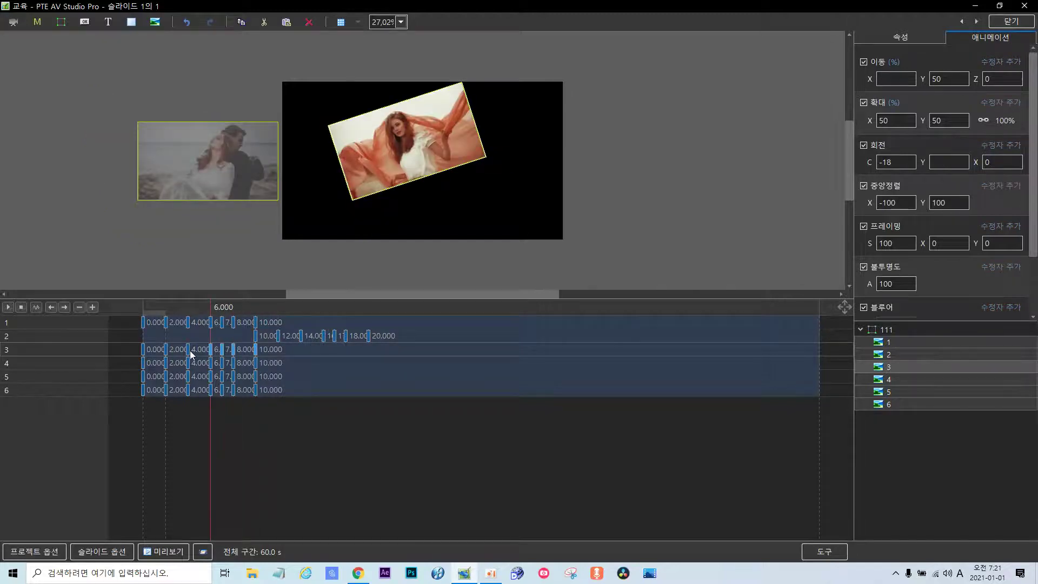
{"action": "left_click", "coordinate": [187, 350]}
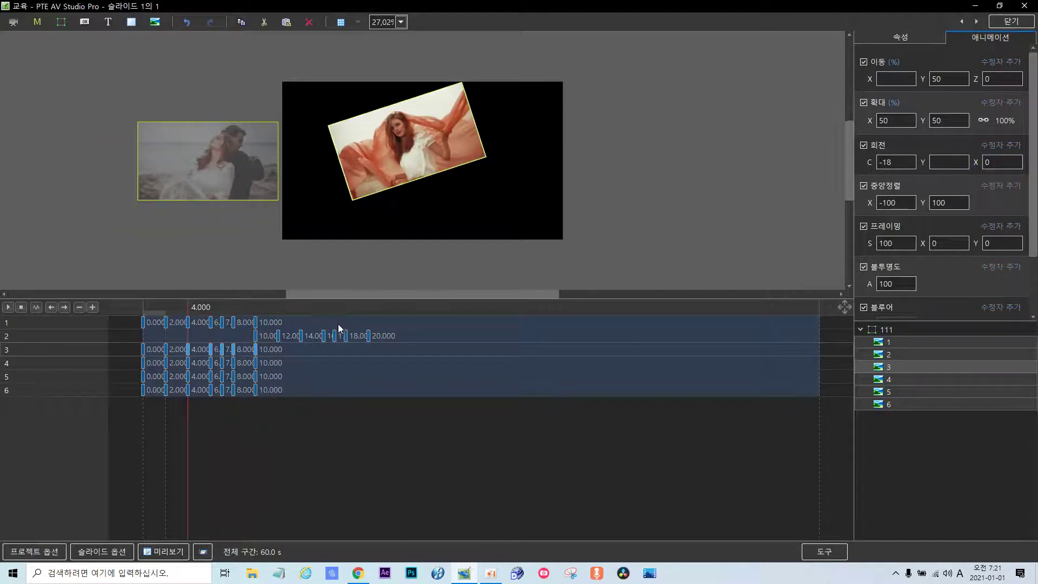
{"action": "left_click", "coordinate": [166, 350]}
{"action": "left_click_drag", "start_coordinate": [146, 352], "coordinate": [369, 350]}
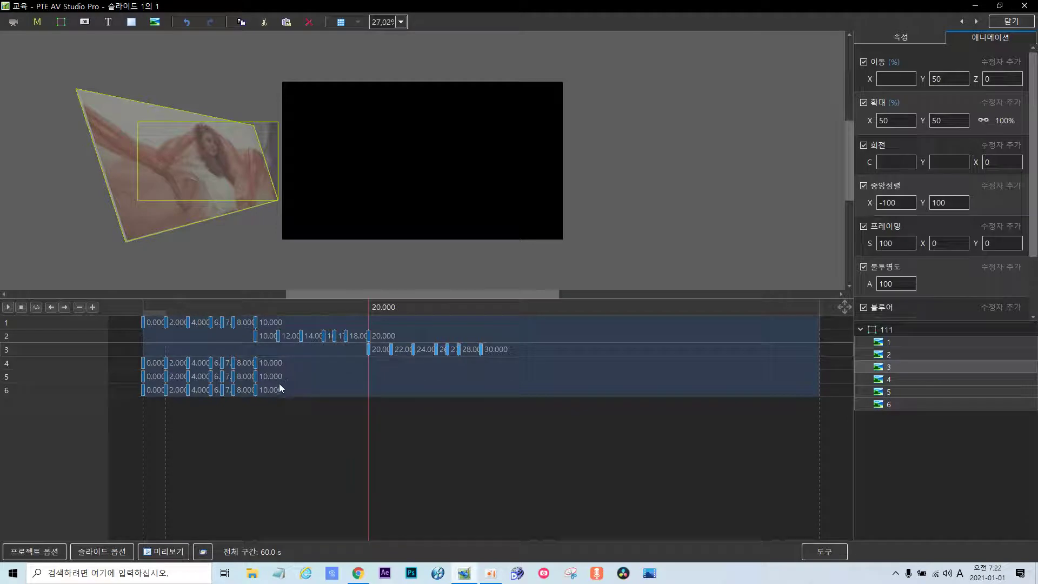
Select all of image 4's keyframes and shift them together so its animation starts at 30 seconds.
{"action": "left_click", "coordinate": [256, 364]}
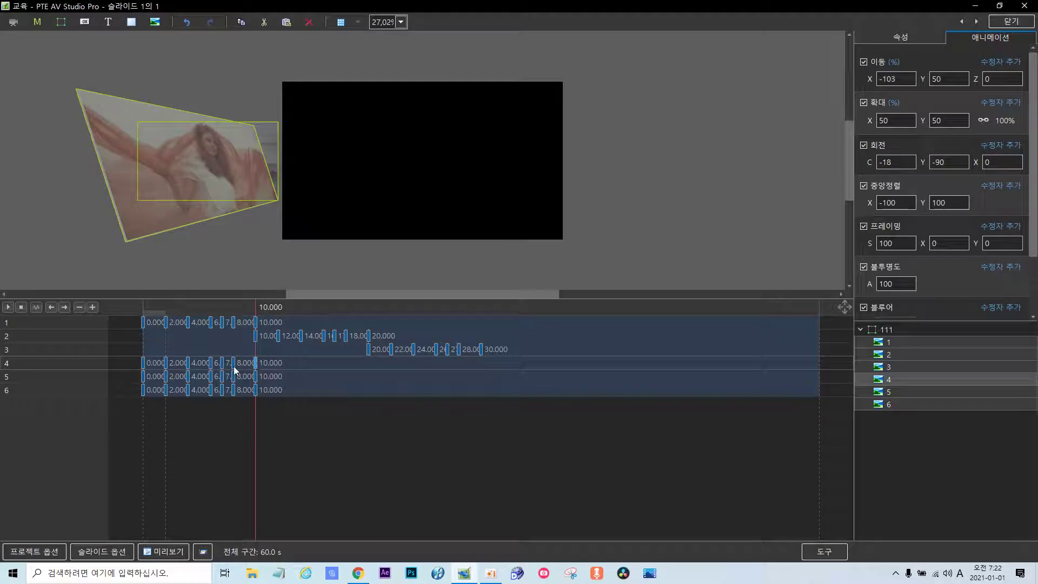
{"action": "left_click", "coordinate": [233, 365]}
{"action": "left_click", "coordinate": [222, 364]}
{"action": "left_click", "coordinate": [211, 368]}
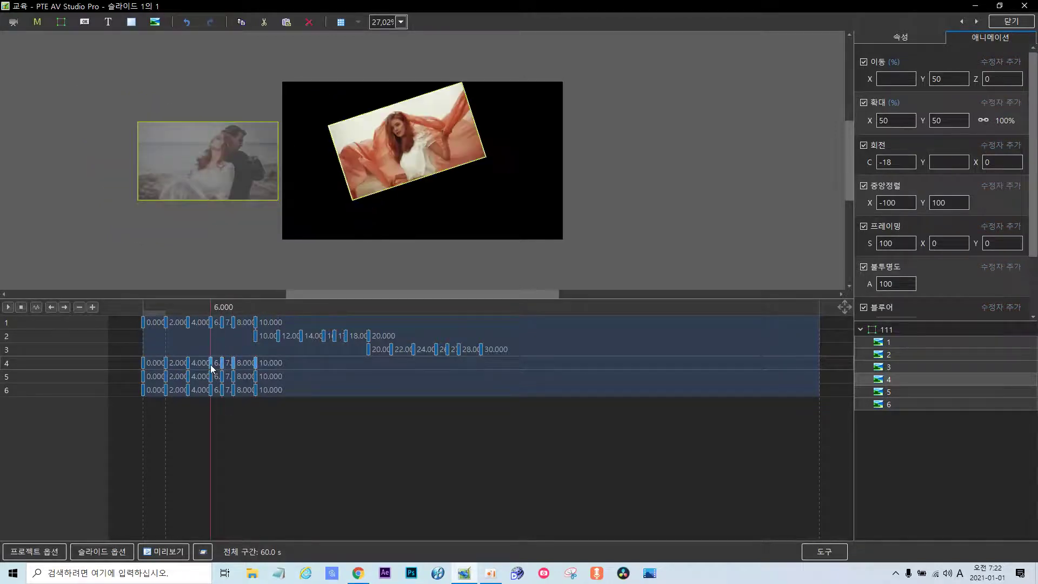
{"action": "left_click", "coordinate": [190, 369]}
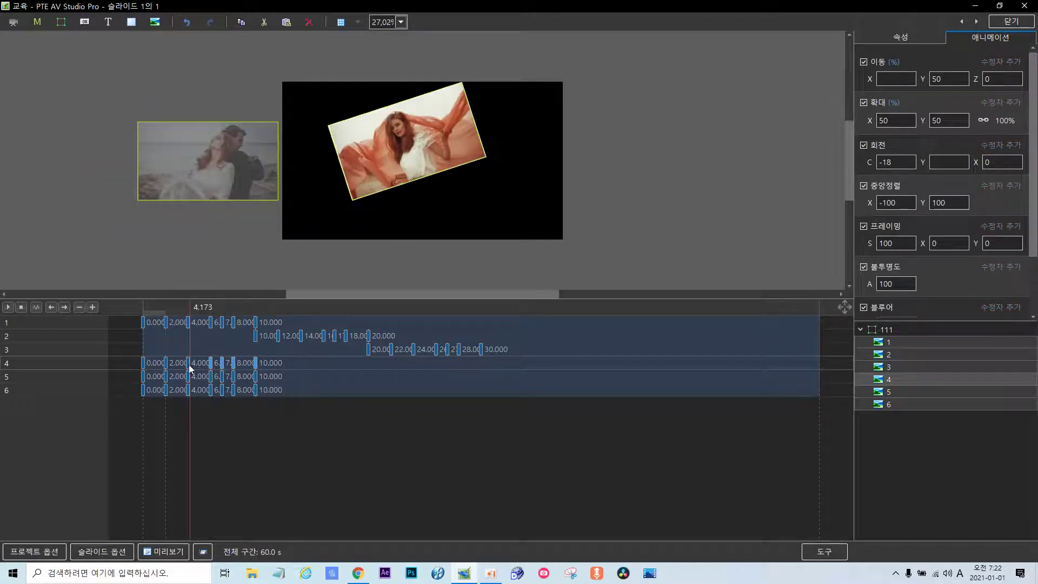
{"action": "left_click", "coordinate": [188, 369]}
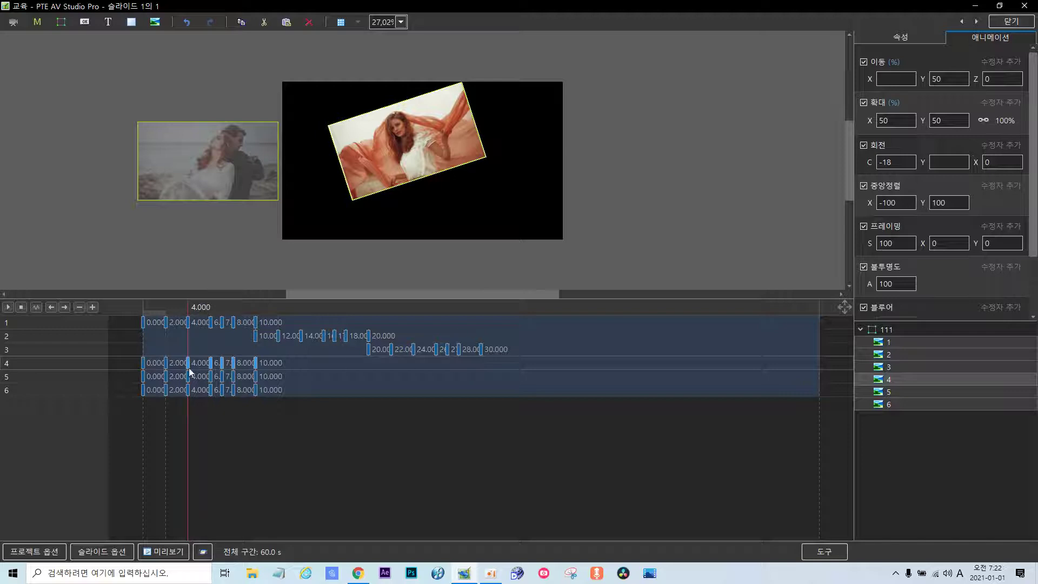
{"action": "left_click", "coordinate": [167, 368]}
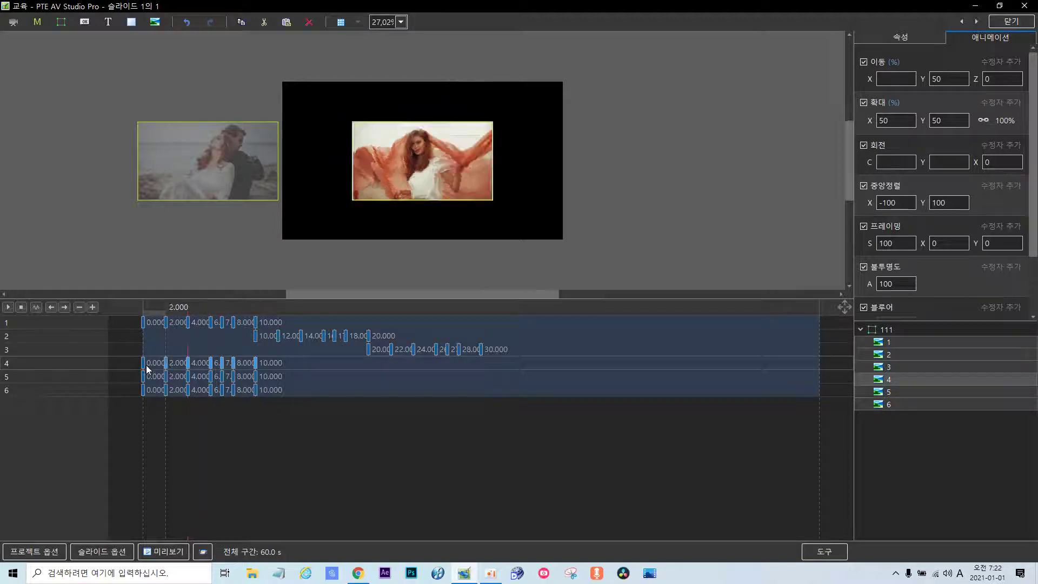
{"action": "left_click", "coordinate": [143, 369]}
{"action": "left_click_drag", "start_coordinate": [144, 369], "coordinate": [480, 366]}
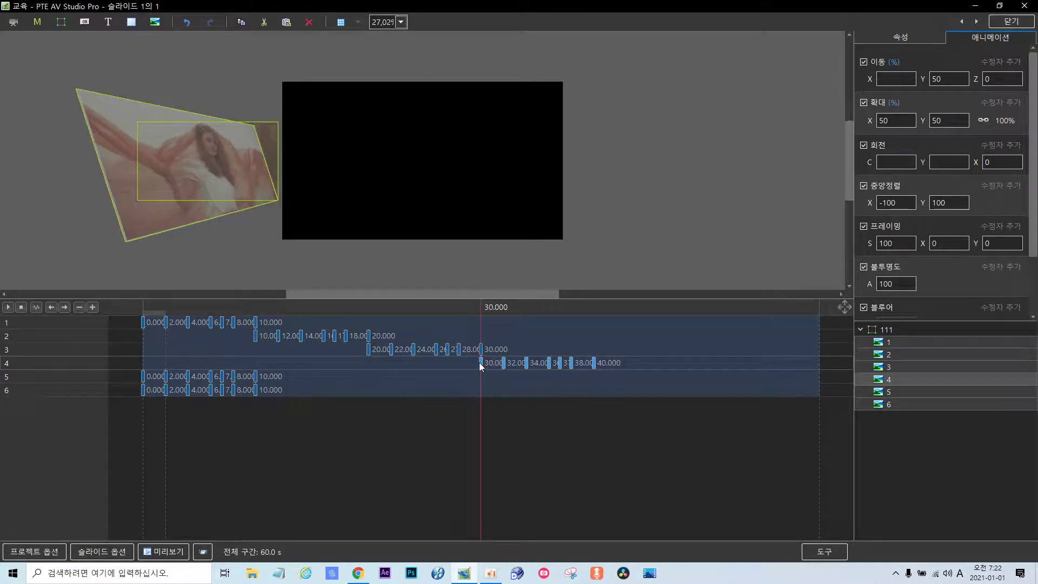
Select all of image 5's keyframes and shift them together so its animation starts at 40 seconds.
{"action": "left_click", "coordinate": [258, 376]}
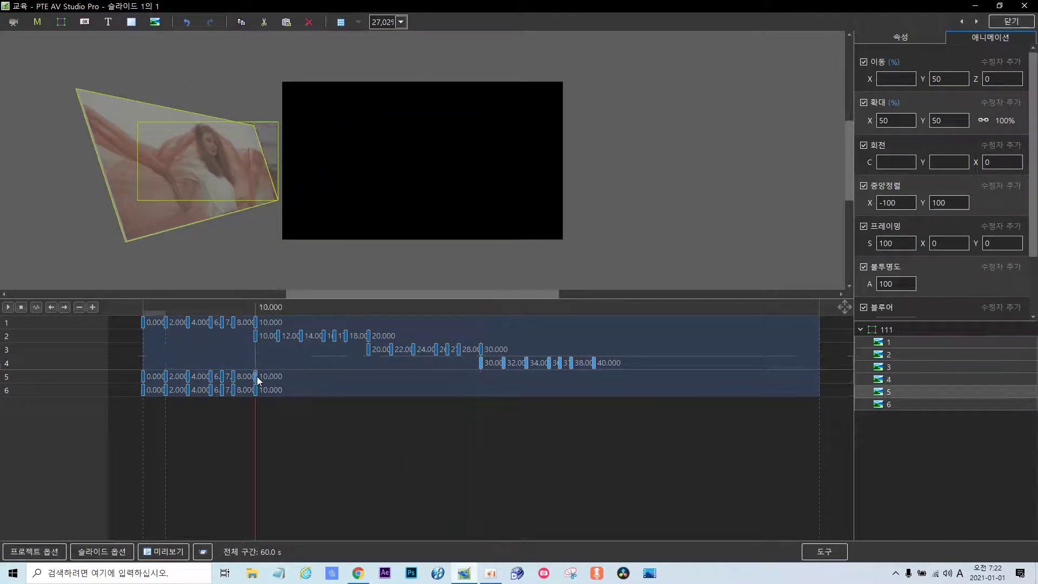
{"action": "left_click", "coordinate": [285, 360]}
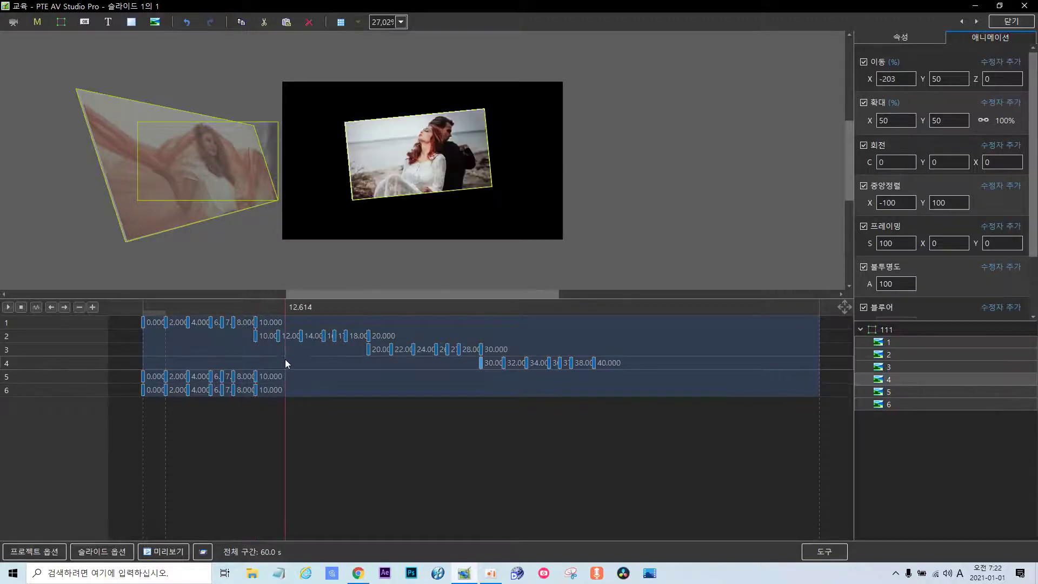
{"action": "left_click", "coordinate": [255, 377]}
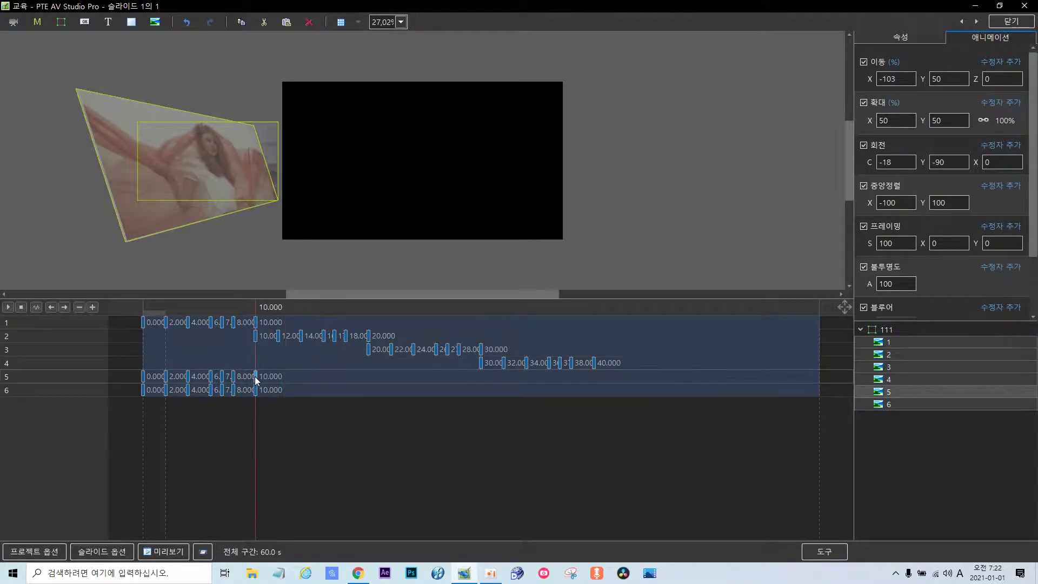
{"action": "left_click", "coordinate": [234, 379]}
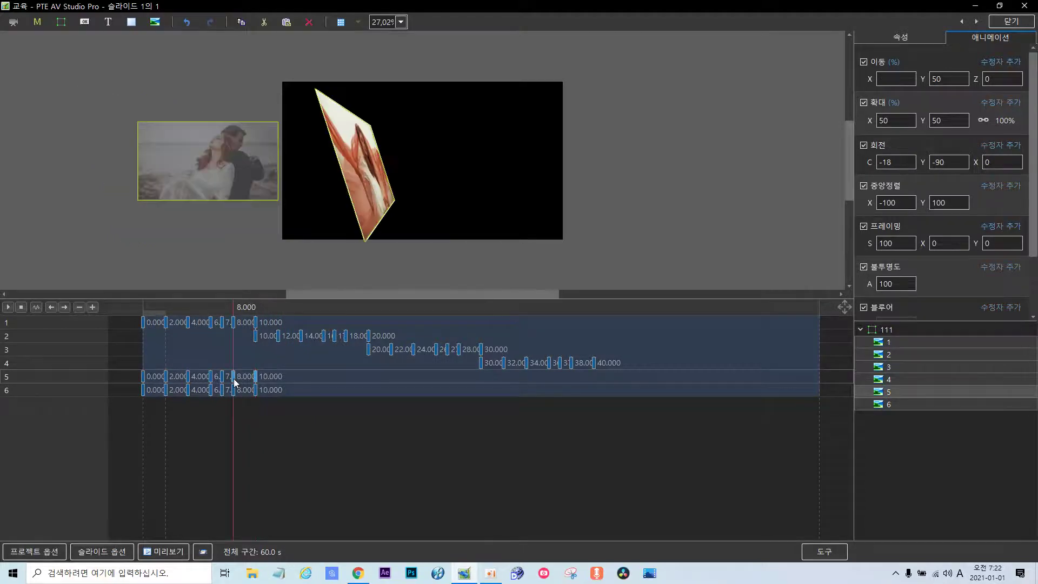
{"action": "left_click", "coordinate": [221, 379]}
{"action": "left_click", "coordinate": [211, 378]}
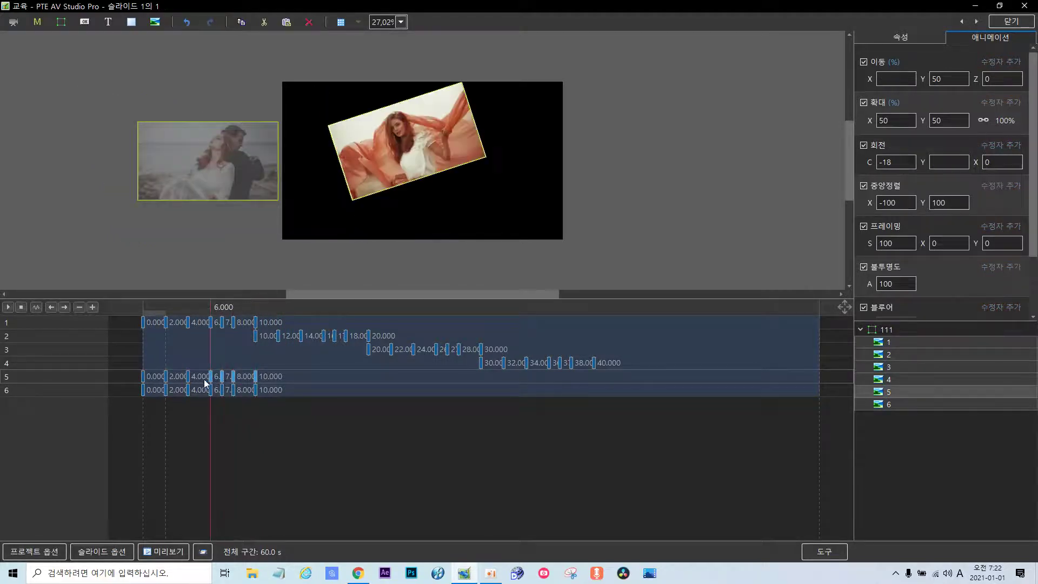
{"action": "left_click", "coordinate": [187, 378]}
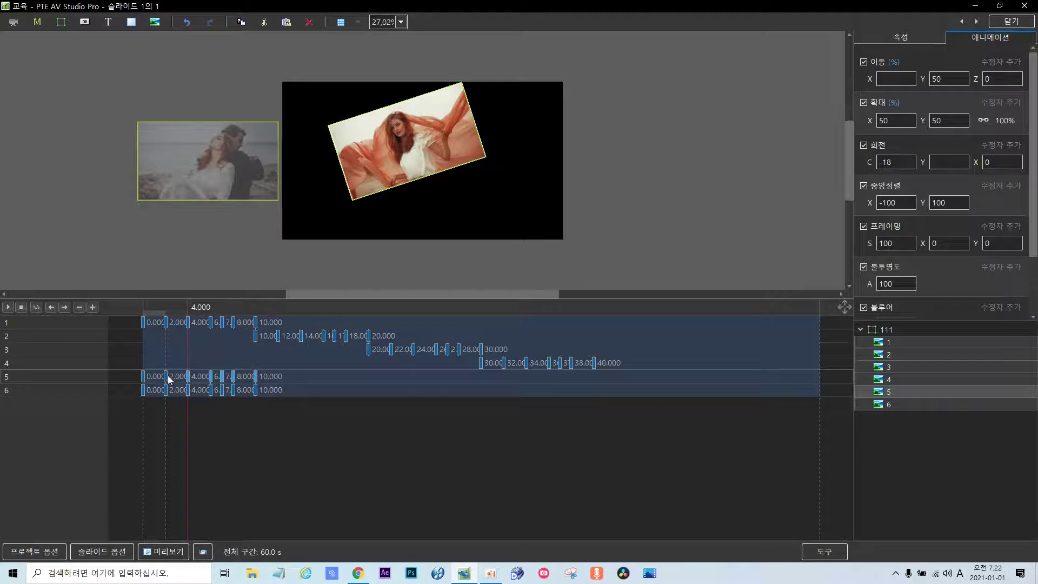
{"action": "left_click", "coordinate": [166, 379]}
{"action": "left_click", "coordinate": [144, 378]}
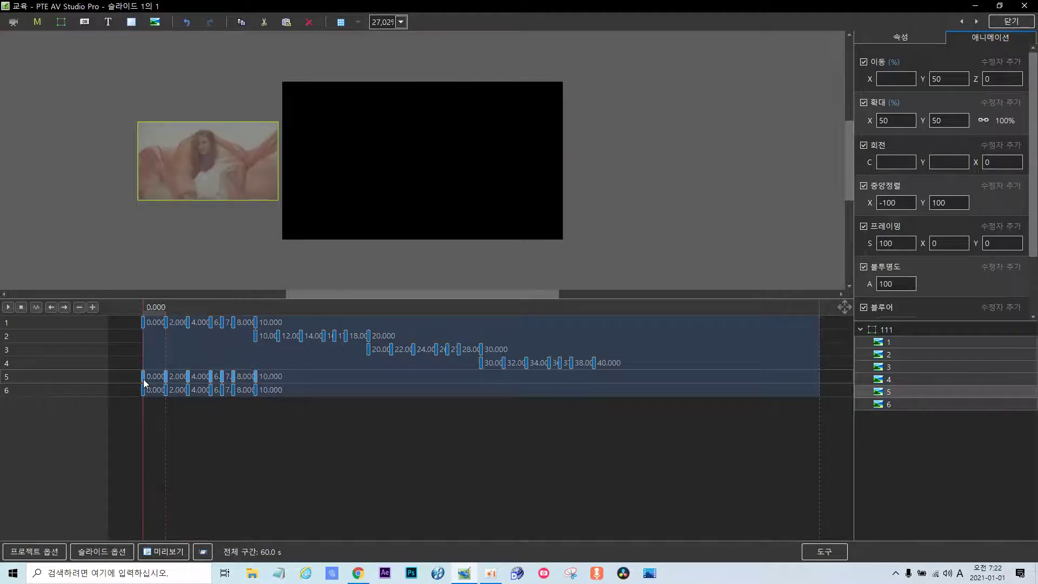
{"action": "left_click_drag", "start_coordinate": [144, 379], "coordinate": [593, 377]}
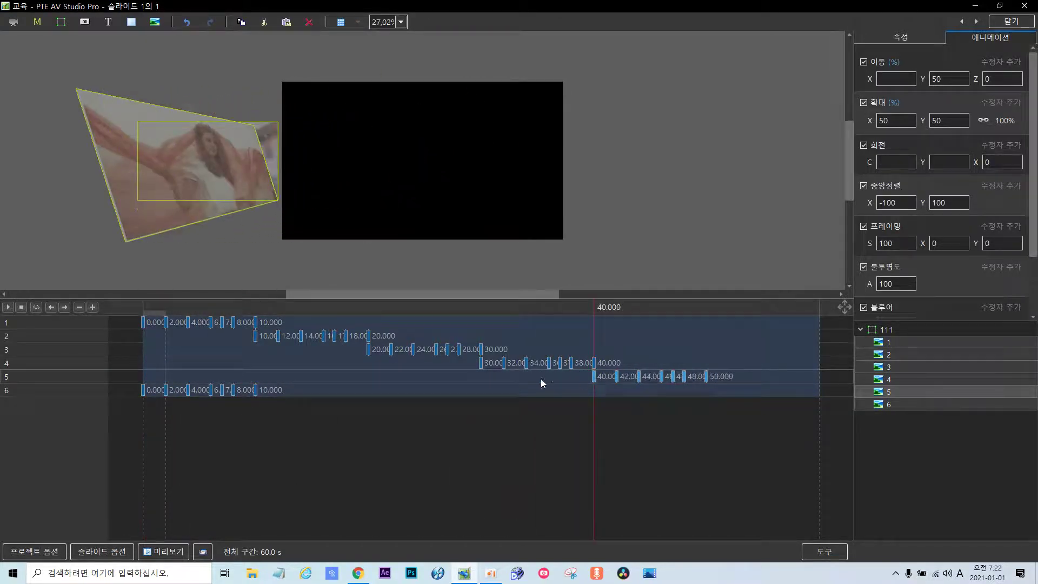
Select all of image 6's keyframes and shift them together so its animation starts at 50 seconds.
{"action": "left_click", "coordinate": [258, 390]}
{"action": "left_click", "coordinate": [235, 389]}
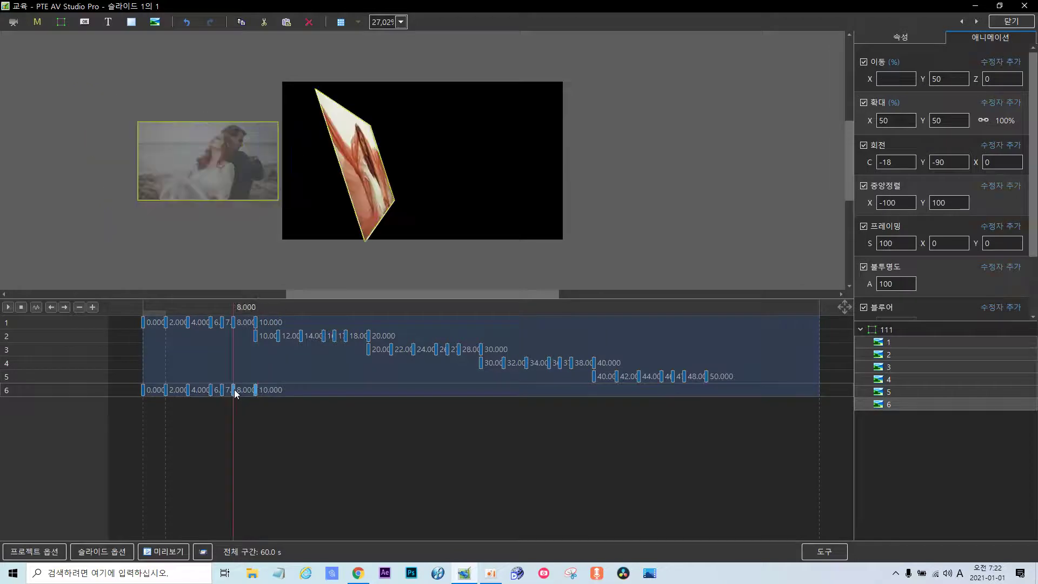
{"action": "left_click", "coordinate": [222, 392]}
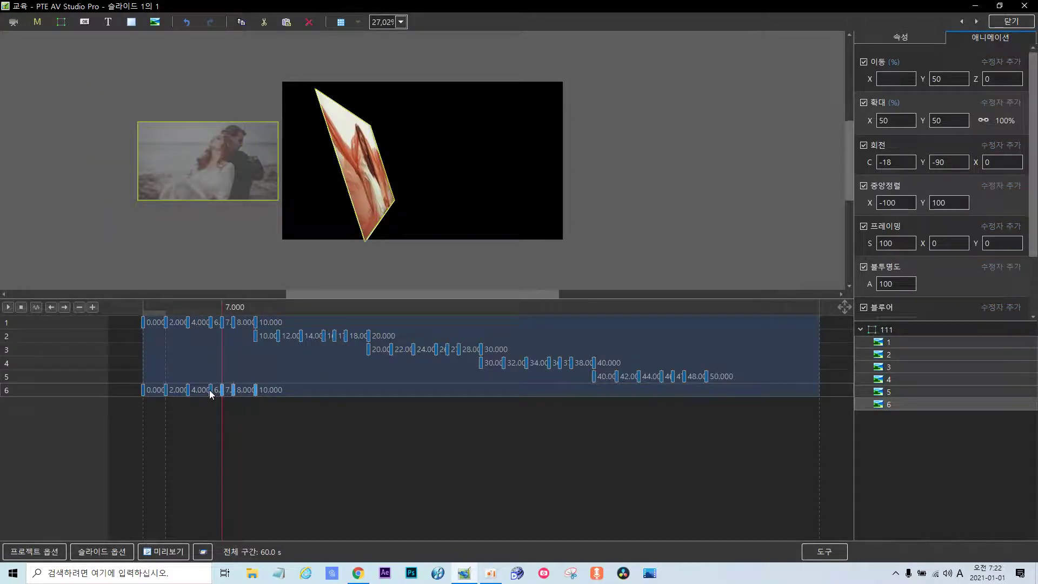
{"action": "left_click", "coordinate": [211, 391]}
{"action": "left_click", "coordinate": [187, 392]}
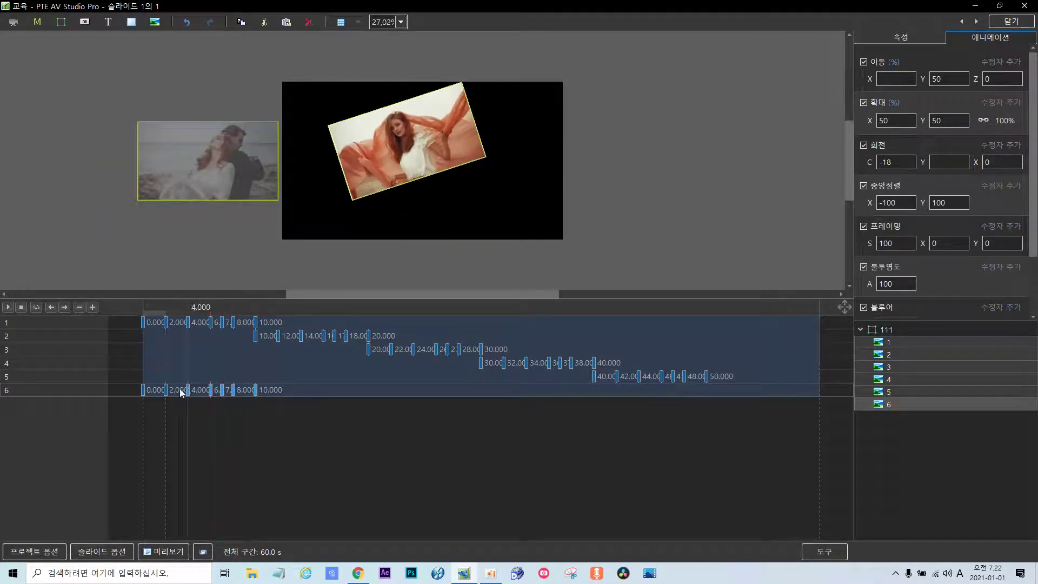
{"action": "left_click", "coordinate": [164, 391]}
{"action": "left_click_drag", "start_coordinate": [148, 394], "coordinate": [707, 388]}
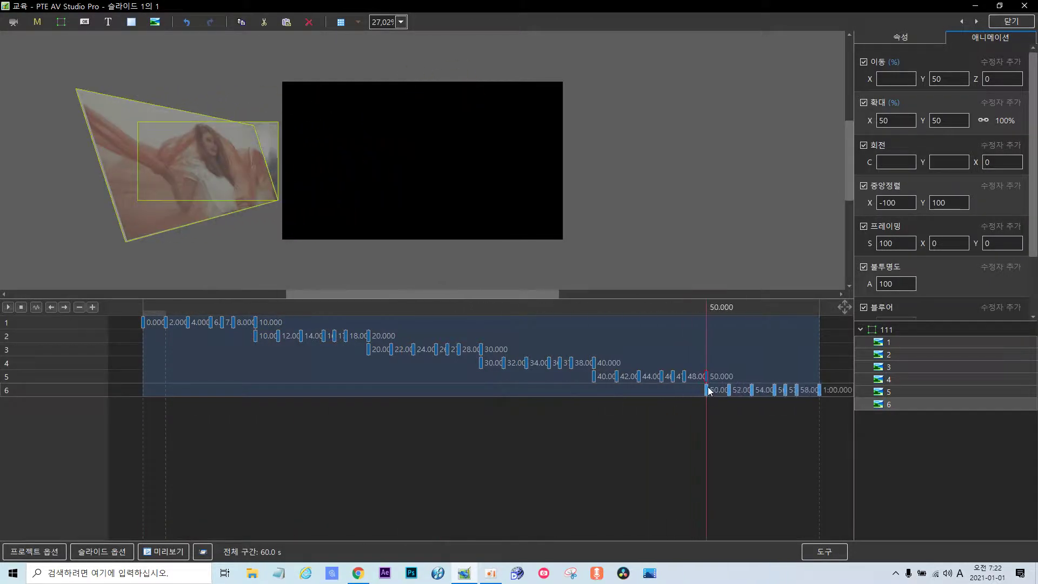
Move only image 6's last keyframe slightly earlier, to 59.473 seconds, before the slide's end.
{"action": "left_click_drag", "start_coordinate": [821, 389], "coordinate": [819, 390]}
{"action": "key", "text": "ctrl+z"}
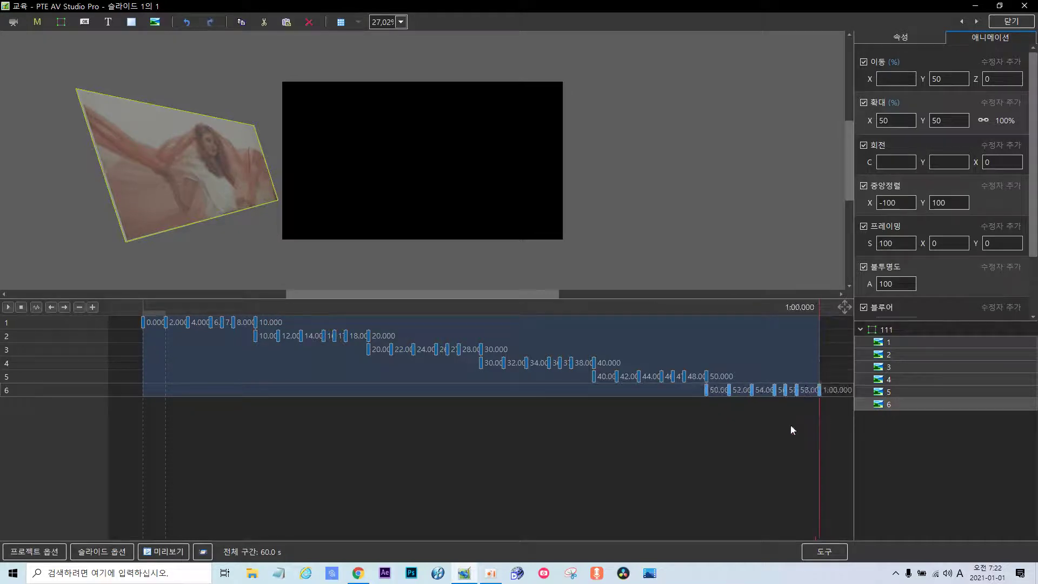
{"action": "left_click", "coordinate": [790, 429]}
{"action": "left_click_drag", "start_coordinate": [821, 391], "coordinate": [813, 390]}
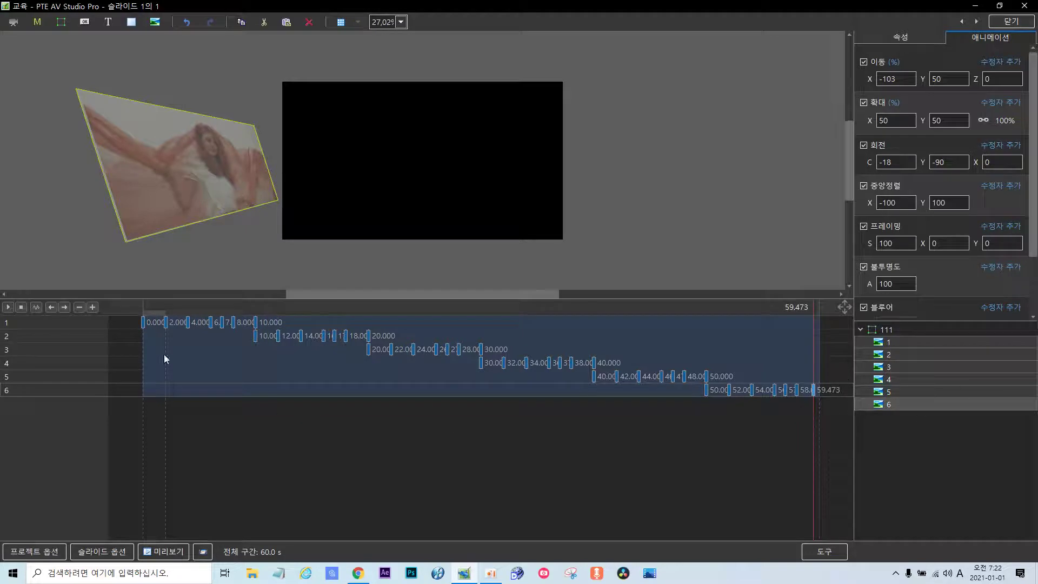
Move image 1's first keyframe to about 0.5 seconds and play the slide animation from the timeline.
{"action": "left_click", "coordinate": [143, 323]}
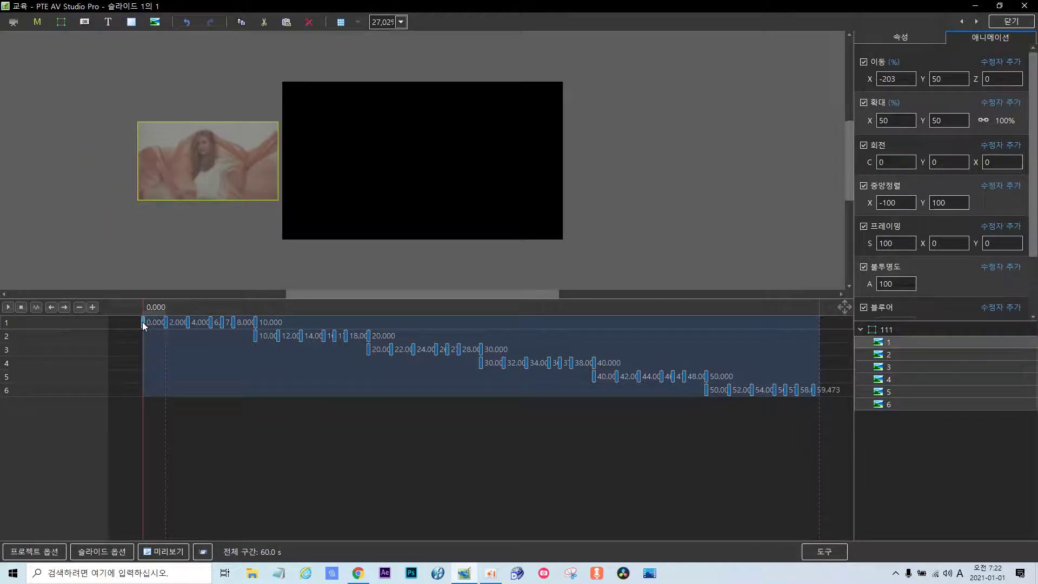
{"action": "left_click_drag", "start_coordinate": [142, 322], "coordinate": [149, 320]}
{"action": "left_click", "coordinate": [131, 437]}
{"action": "left_click", "coordinate": [8, 307]}
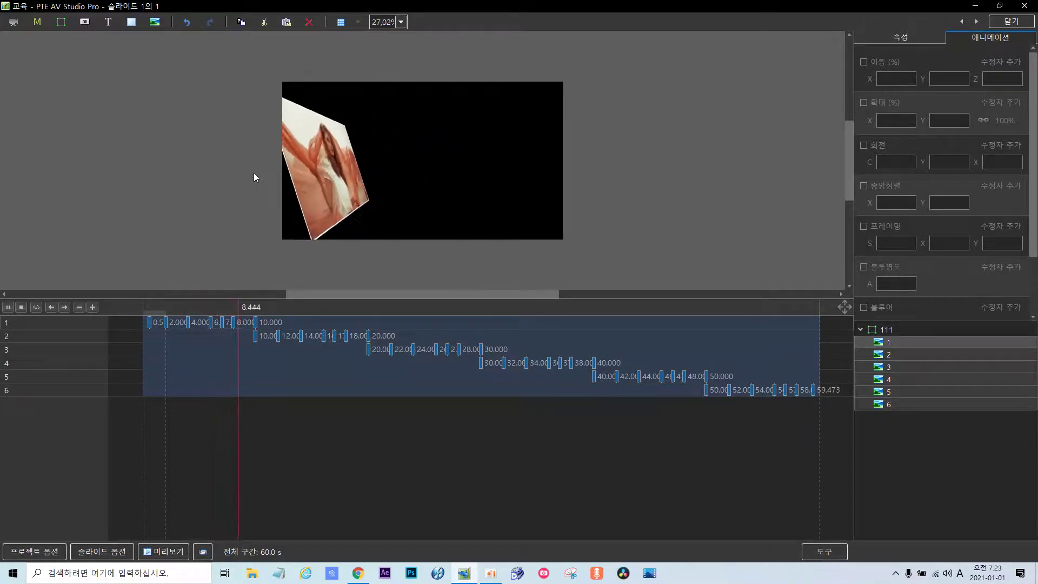
Pause the slide playback shortly after the 11-second mark, collapse frame 111 in the object list and clear the selection.
{"action": "left_click", "coordinate": [7, 307]}
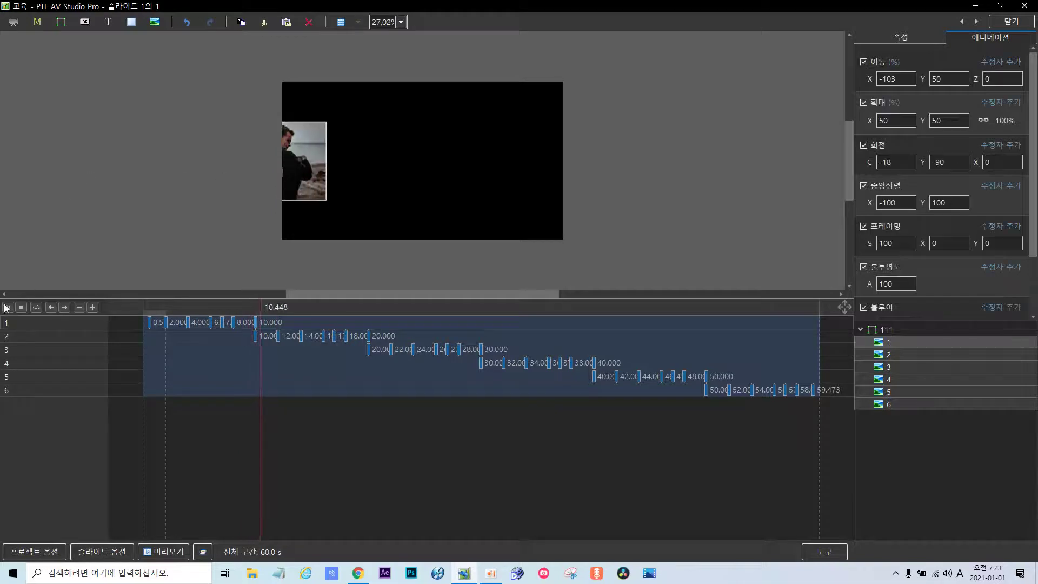
{"action": "left_click", "coordinate": [7, 308]}
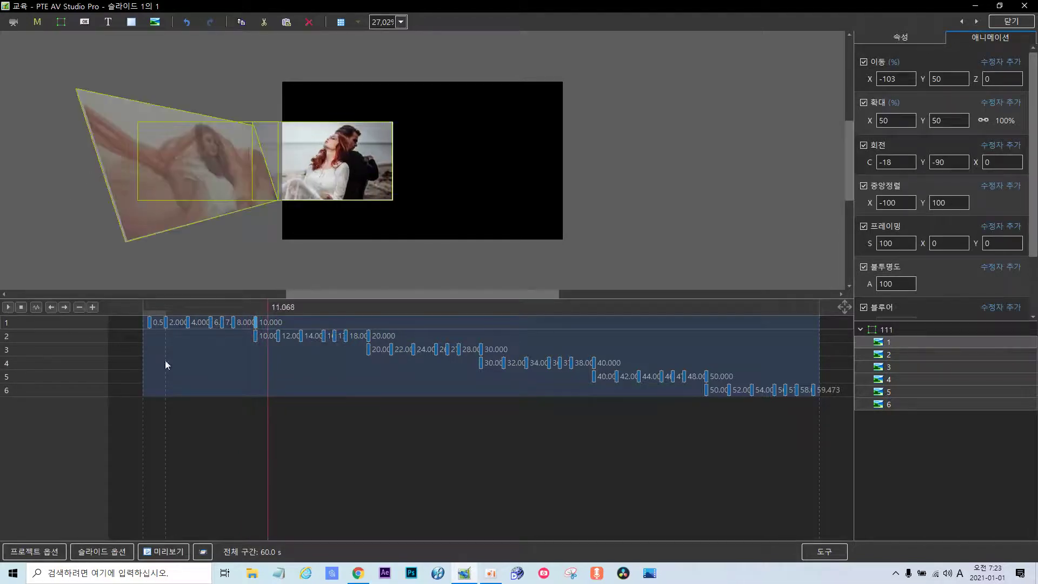
{"action": "left_click", "coordinate": [889, 331]}
{"action": "left_click", "coordinate": [860, 330]}
{"action": "left_click", "coordinate": [923, 375]}
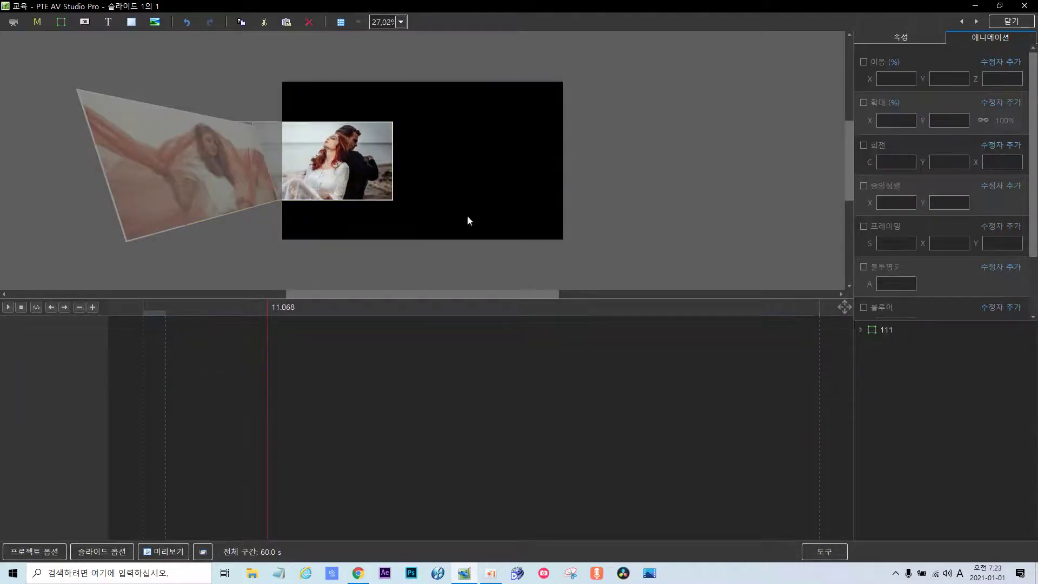
Add a new top-level frame to the slide and name it 222.
{"action": "left_click", "coordinate": [60, 23]}
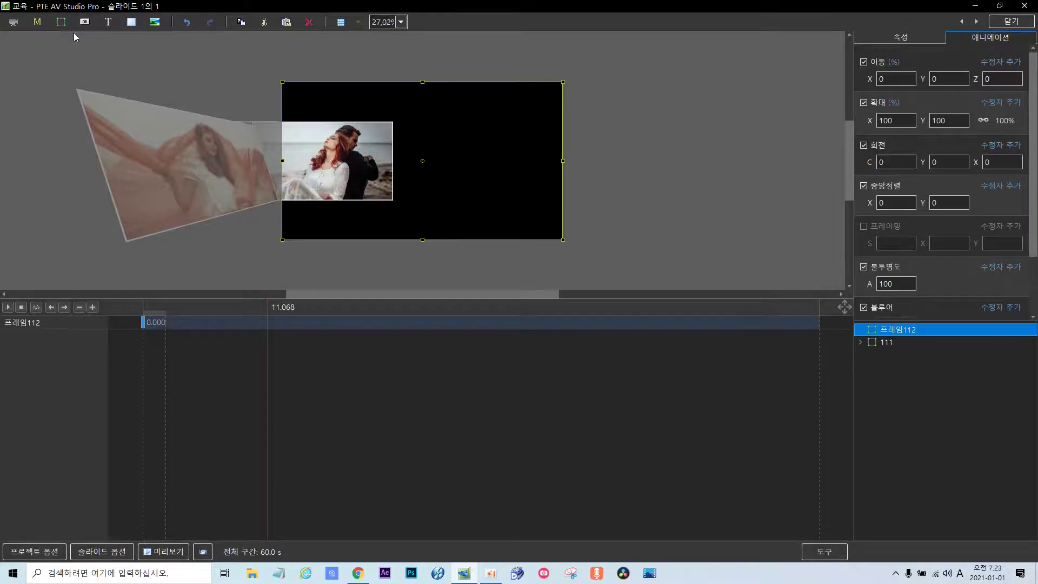
{"action": "left_click", "coordinate": [901, 36]}
{"action": "double_click", "coordinate": [979, 62]}
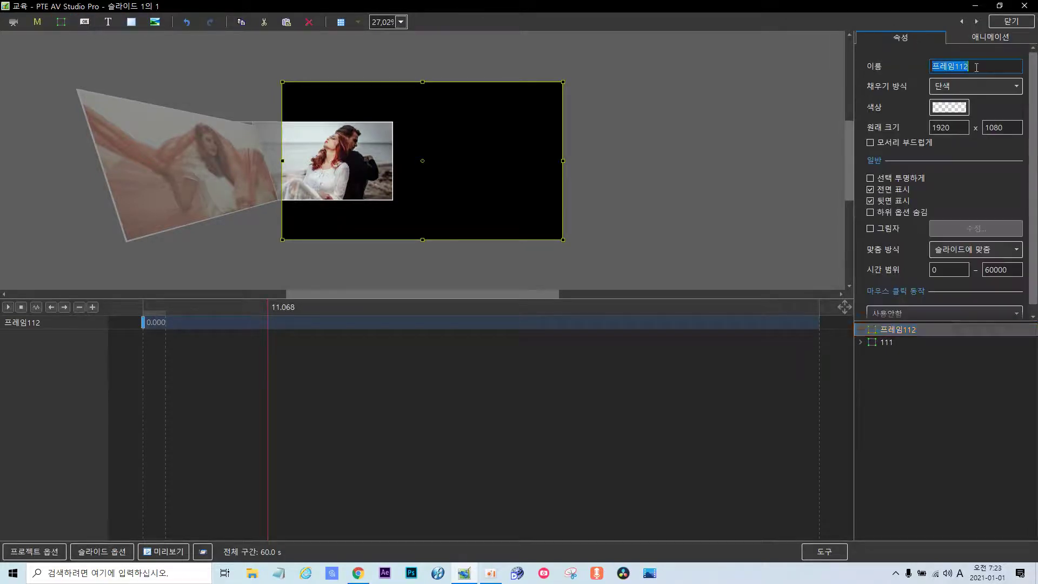
{"action": "key", "text": "BackSpace"}
{"action": "type", "text": "222"}
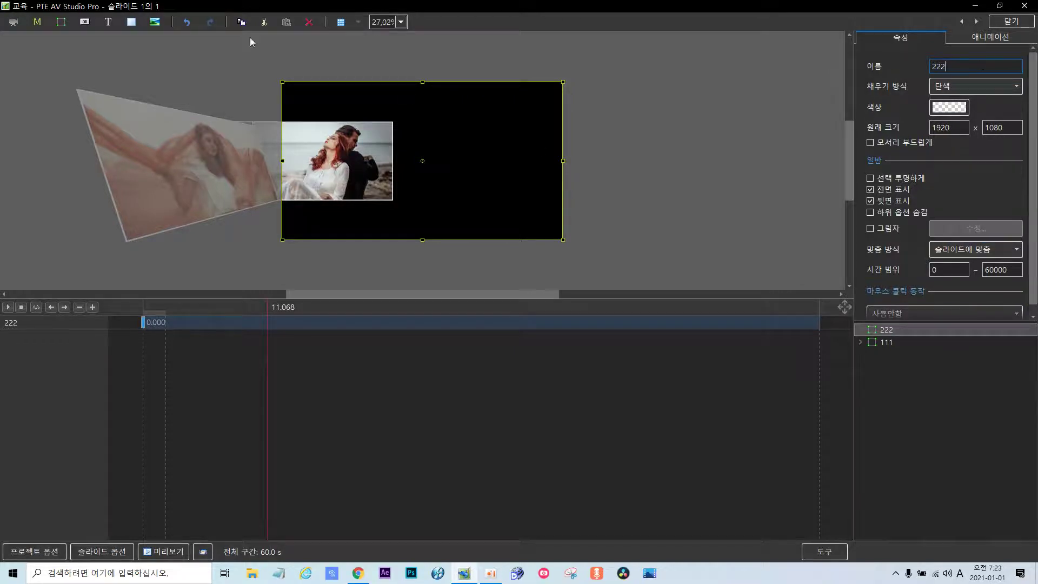
Insert image 19 from the image-1 folder into frame 222 and scale it to 50% in X and Y.
{"action": "left_click", "coordinate": [154, 22]}
{"action": "double_click", "coordinate": [694, 216]}
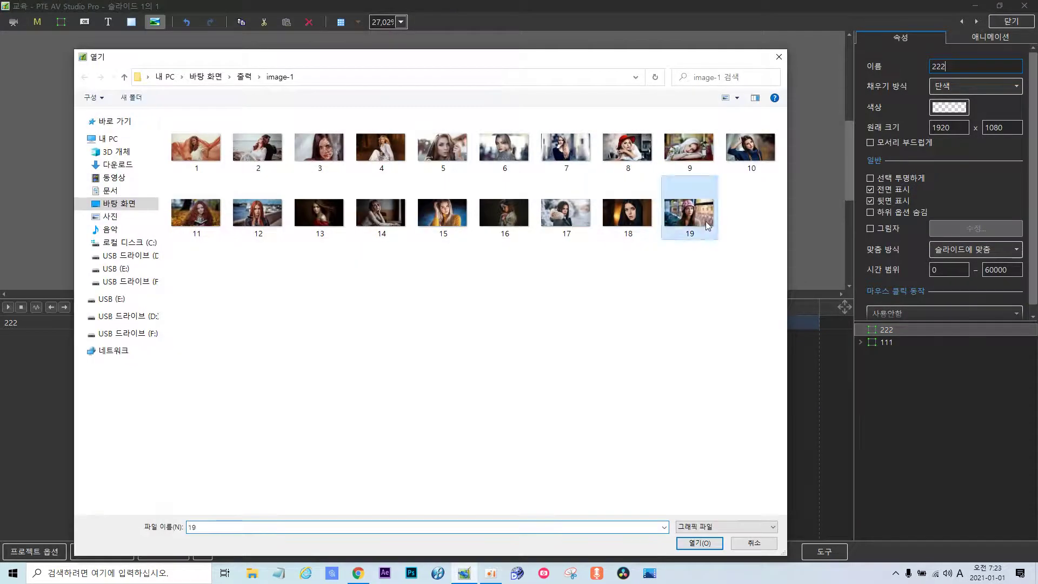
{"action": "left_click", "coordinate": [993, 36]}
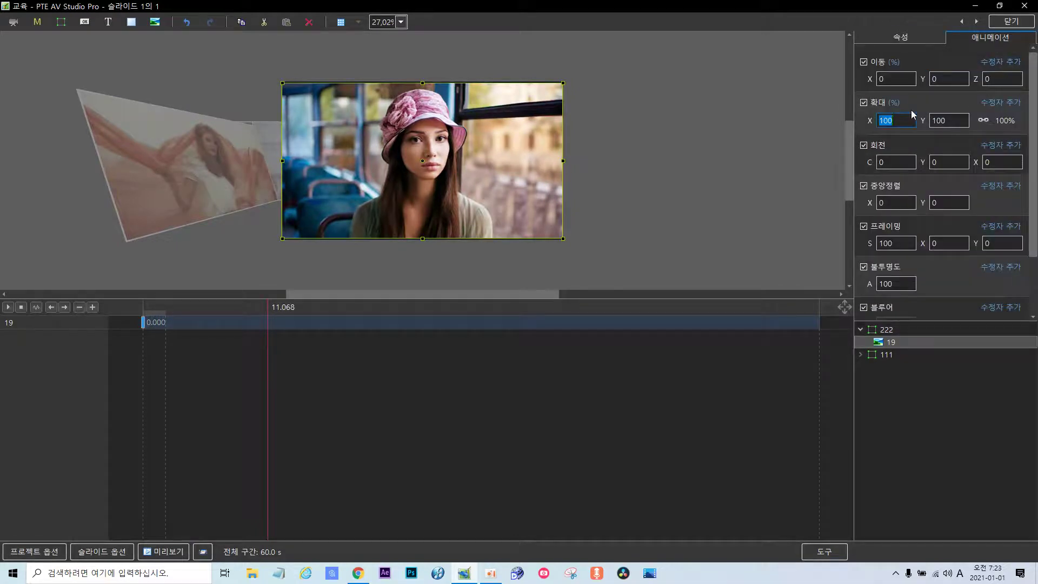
{"action": "type", "text": "50"}
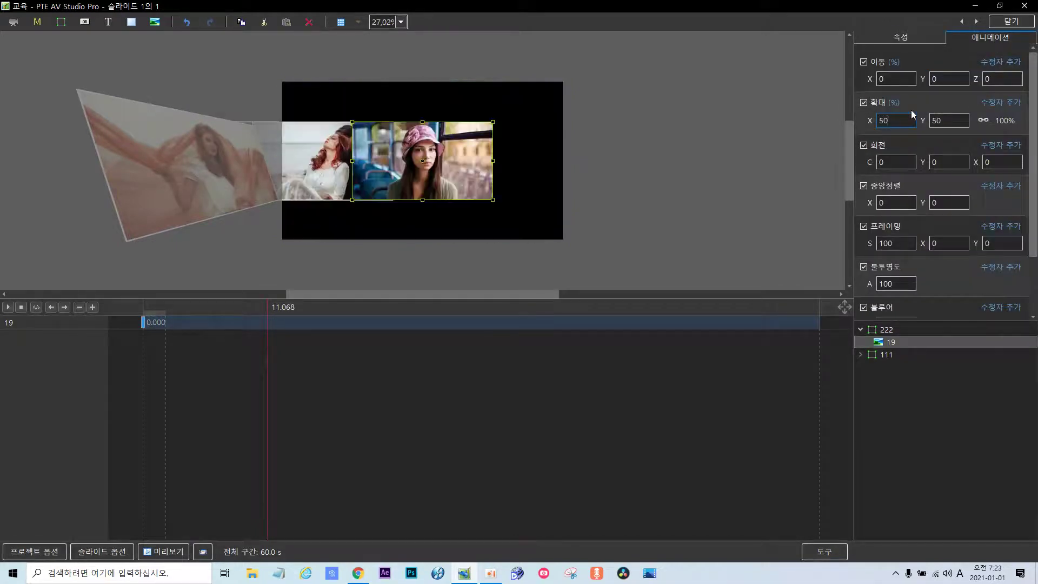
Enable a border on image 19 and set the border width to 1.
{"action": "left_click", "coordinate": [916, 35]}
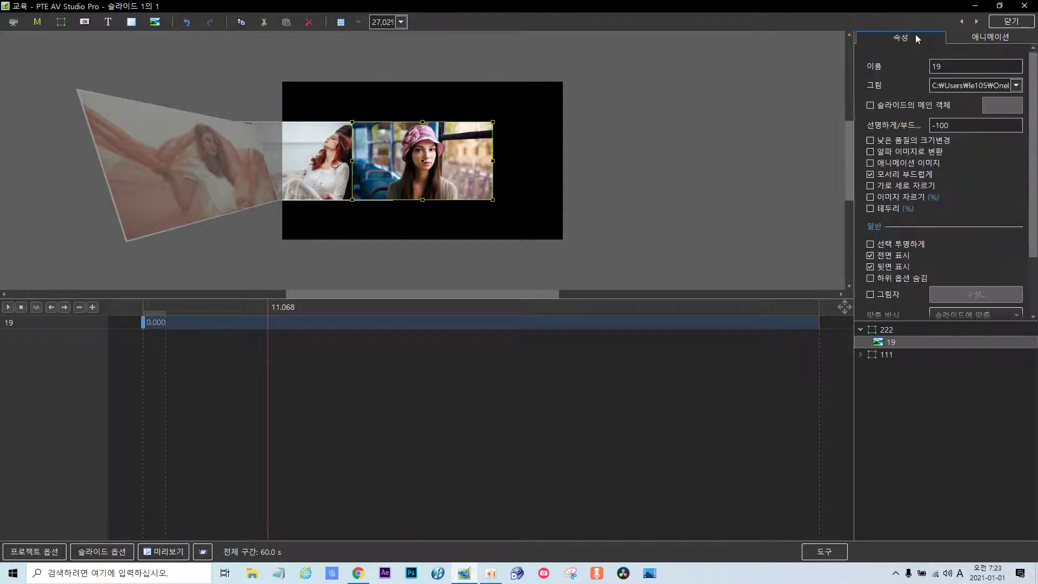
{"action": "left_click", "coordinate": [870, 208]}
{"action": "double_click", "coordinate": [944, 222]}
{"action": "key", "text": "BackSpace"}
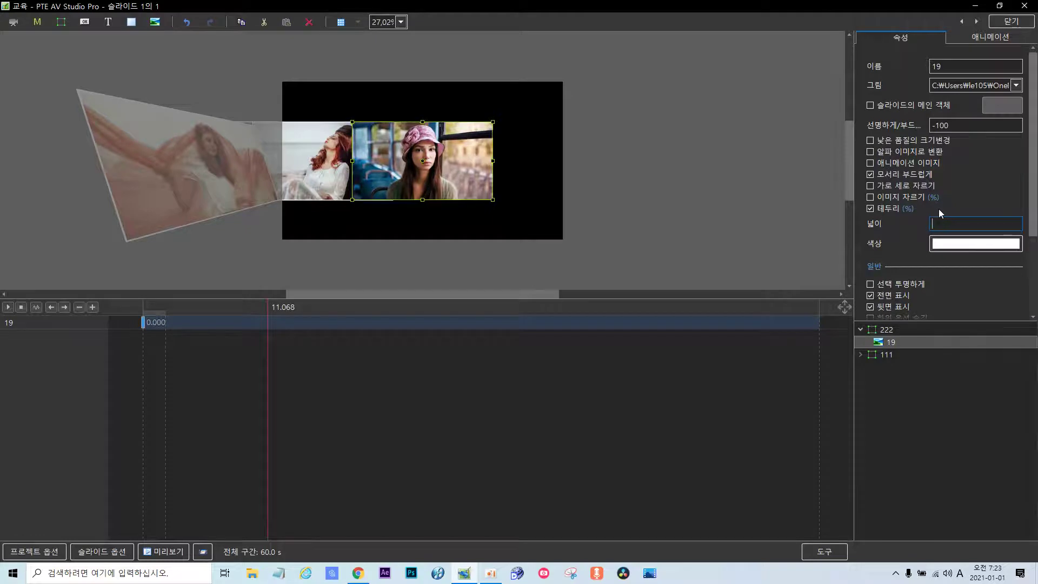
{"action": "type", "text": "1"}
Move image 19's center point to its lower-right corner and set the center X to exactly 100.
{"action": "left_click", "coordinate": [981, 37]}
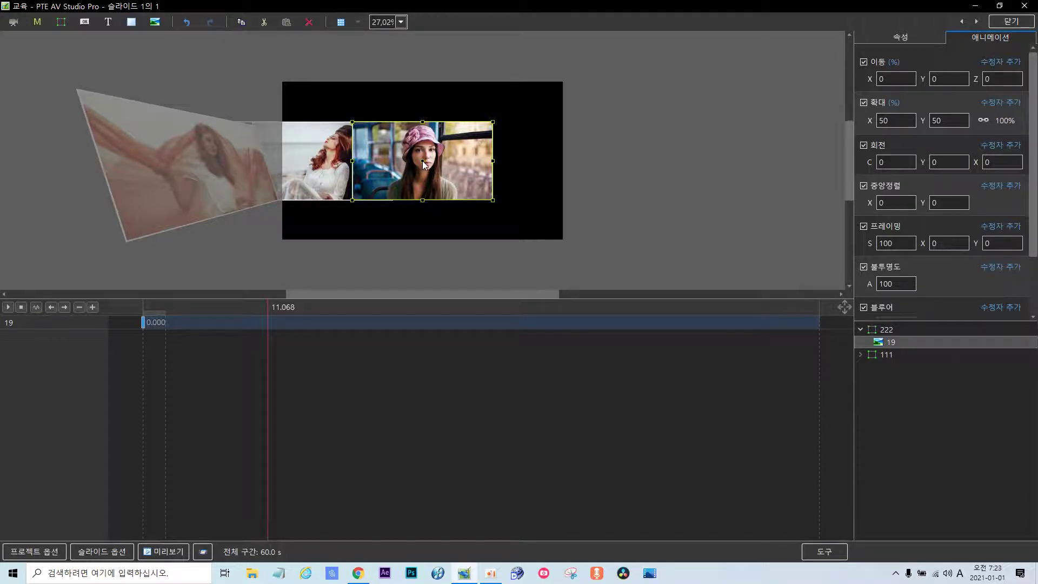
{"action": "left_click_drag", "start_coordinate": [423, 165], "coordinate": [493, 206]}
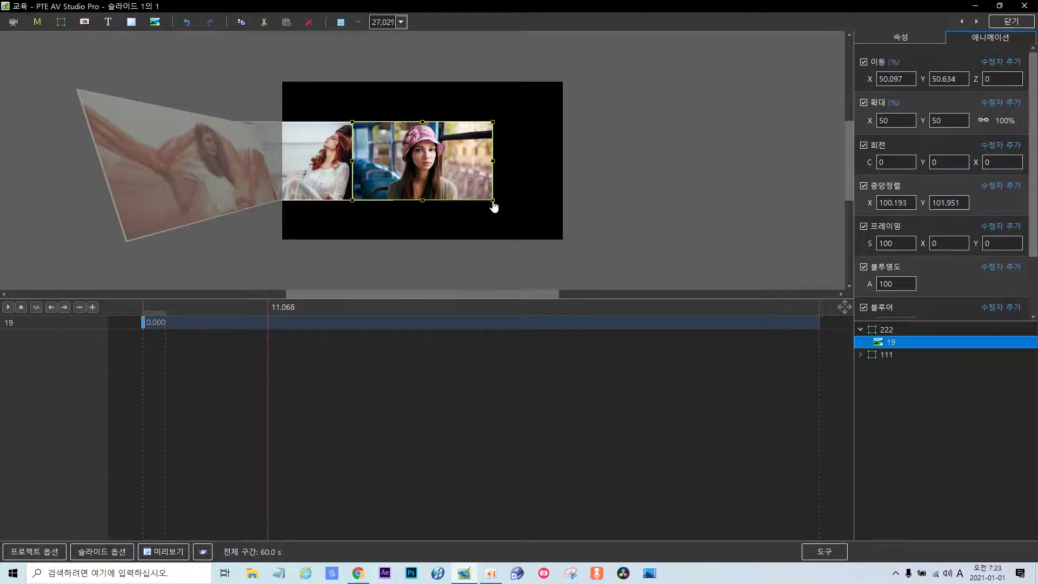
{"action": "left_click", "coordinate": [881, 202]}
{"action": "left_click", "coordinate": [910, 202]}
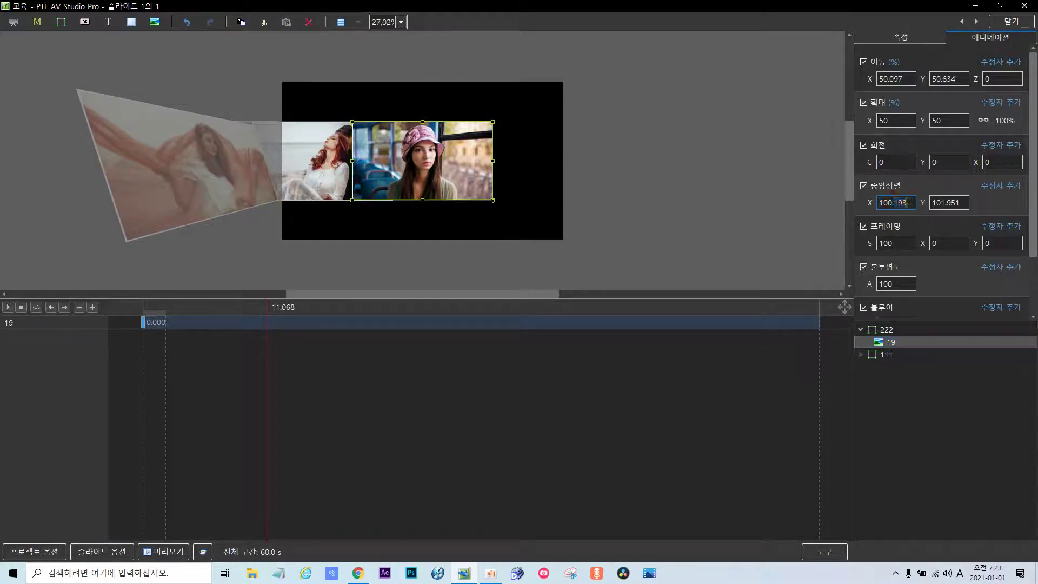
{"action": "key", "text": "BackSpace"}
{"action": "key", "text": "BackSpace"}
{"action": "key", "text": "BackSpace"}
{"action": "key", "text": "BackSpace"}
{"action": "key", "text": "Tab"}
Set image 19's center Y value to exactly 100.
{"action": "left_click", "coordinate": [964, 203]}
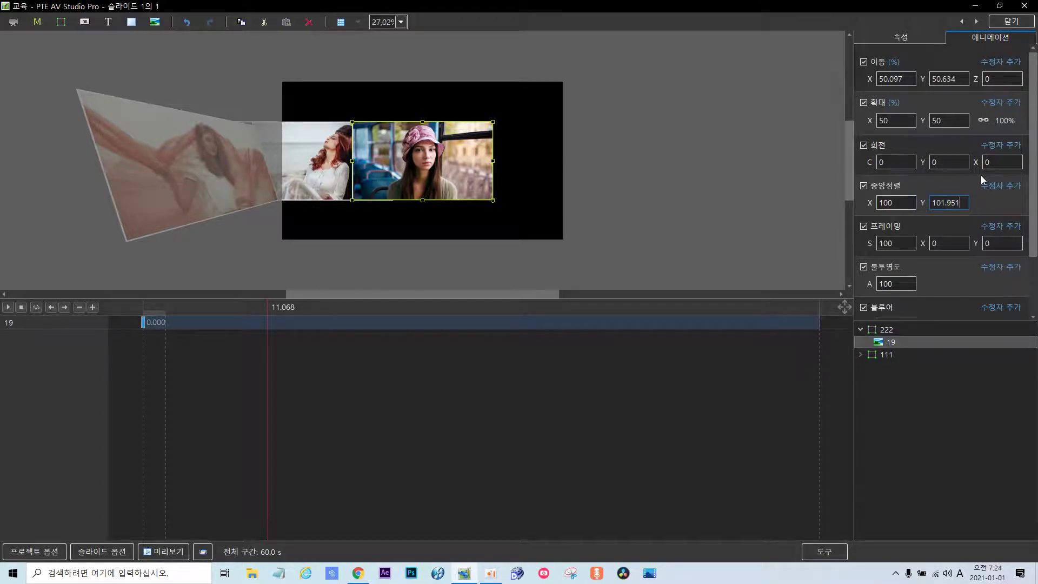
{"action": "key", "text": "BackSpace"}
{"action": "key", "text": "BackSpace"}
{"action": "key", "text": "BackSpace"}
{"action": "key", "text": "BackSpace"}
{"action": "key", "text": "BackSpace"}
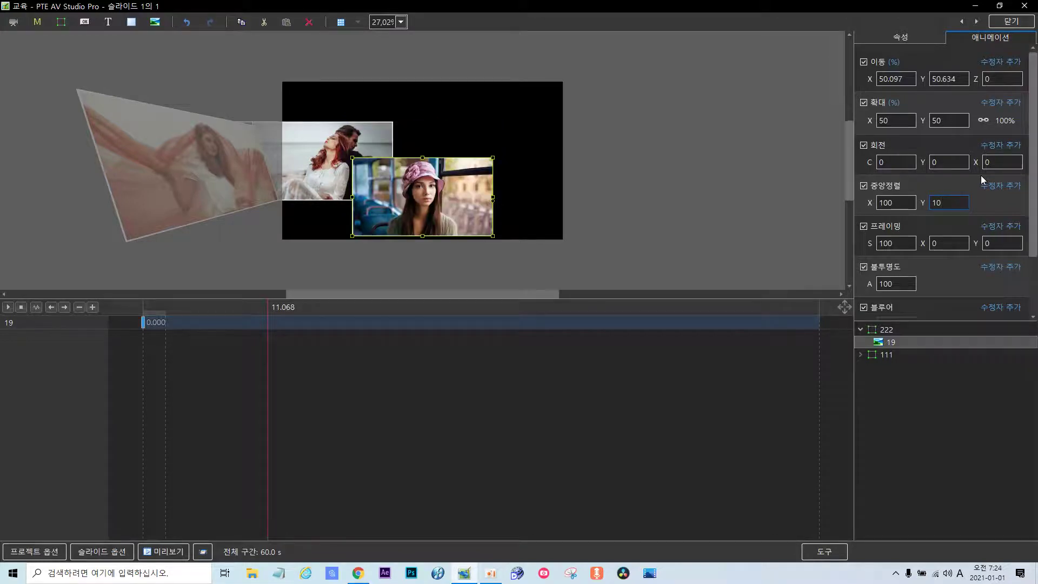
{"action": "type", "text": "0"}
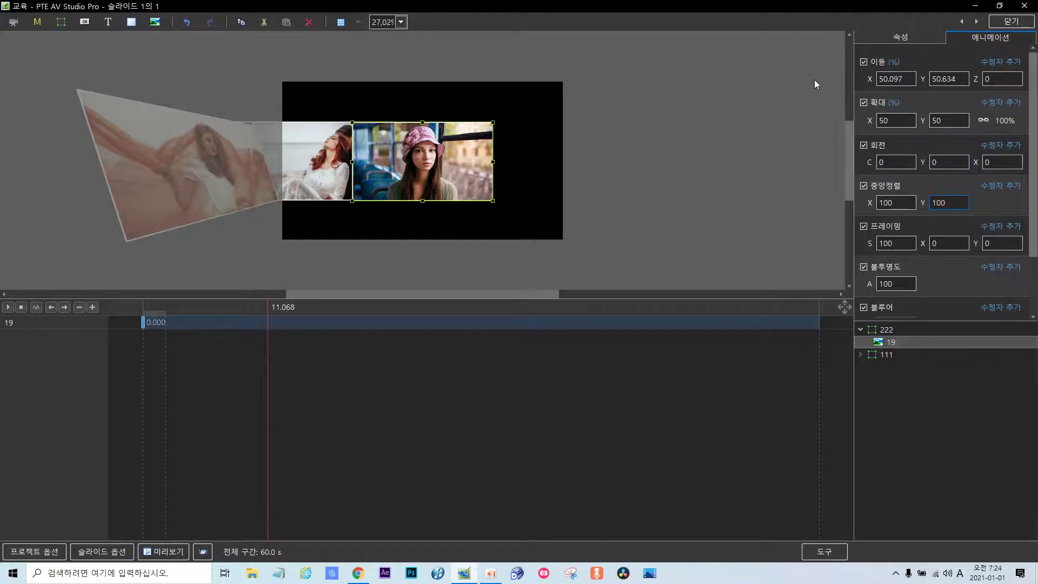
Round image 19's position so that both pan X and pan Y are 50.
{"action": "left_click", "coordinate": [903, 77]}
{"action": "left_click", "coordinate": [905, 76]}
{"action": "key", "text": "BackSpace"}
{"action": "key", "text": "BackSpace"}
{"action": "key", "text": "BackSpace"}
{"action": "key", "text": "BackSpace"}
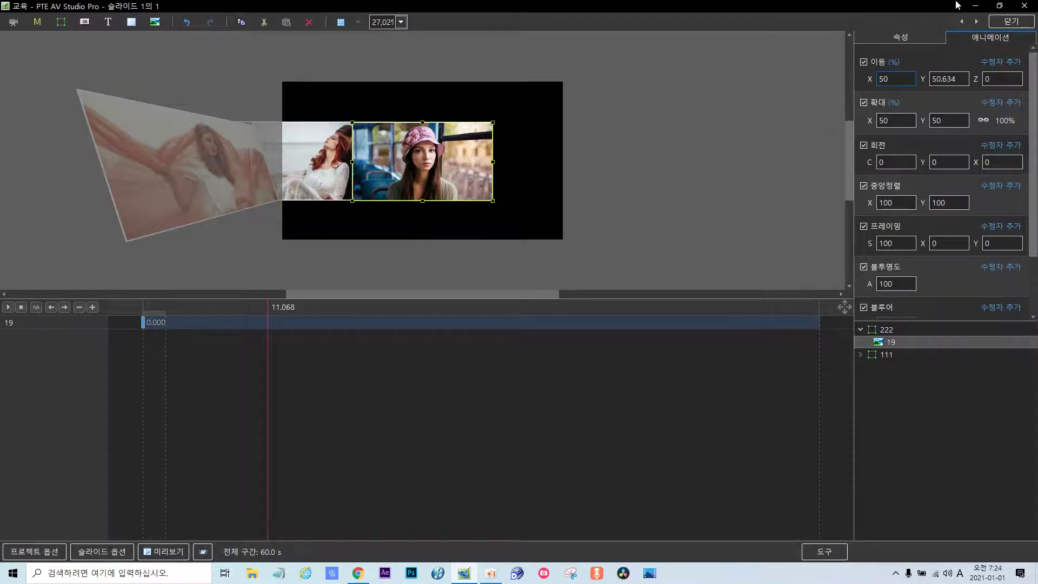
{"action": "left_click", "coordinate": [957, 78]}
{"action": "left_click", "coordinate": [959, 78]}
{"action": "key", "text": "BackSpace"}
{"action": "key", "text": "BackSpace"}
{"action": "key", "text": "BackSpace"}
{"action": "key", "text": "BackSpace"}
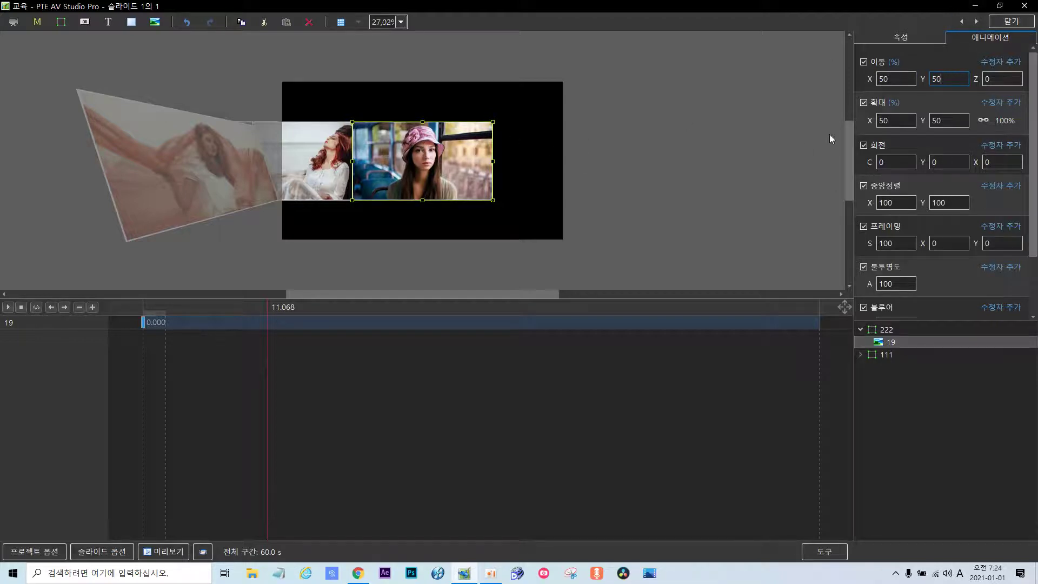
Move image 19 horizontally out past the slide's right edge, with its pan X set to 203.
{"action": "left_click_drag", "start_coordinate": [866, 78], "coordinate": [947, 69]}
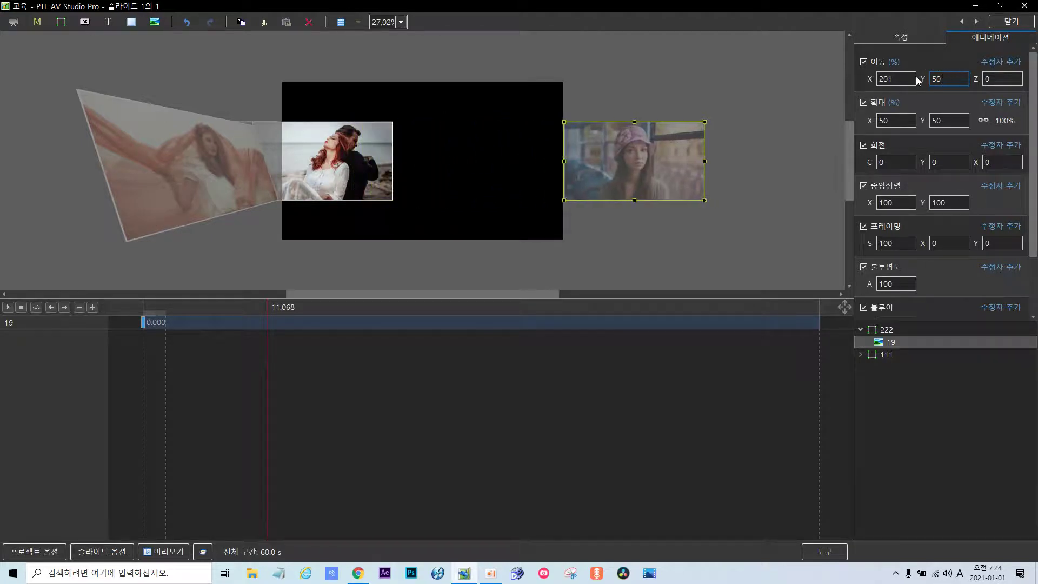
{"action": "left_click", "coordinate": [897, 77]}
{"action": "left_click", "coordinate": [898, 77]}
{"action": "key", "text": "BackSpace"}
{"action": "type", "text": "3"}
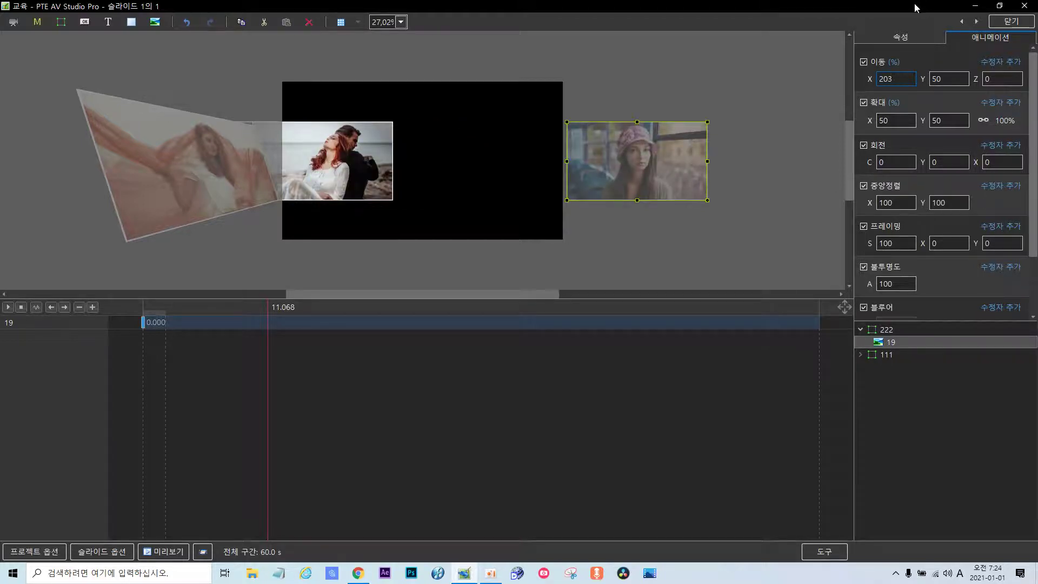
Add a second keyframe to image 19 and set its keyframe time to 2000 ms.
{"action": "right_click", "coordinate": [144, 325]}
{"action": "left_click", "coordinate": [190, 343]}
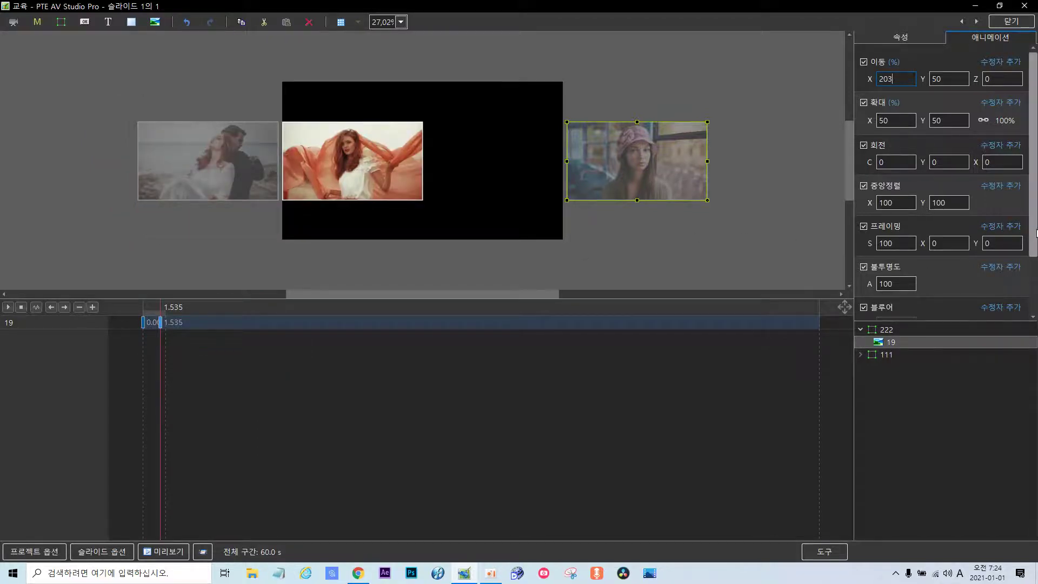
{"action": "scroll", "coordinate": [938, 259], "scroll_direction": "down", "scroll_amount": 3}
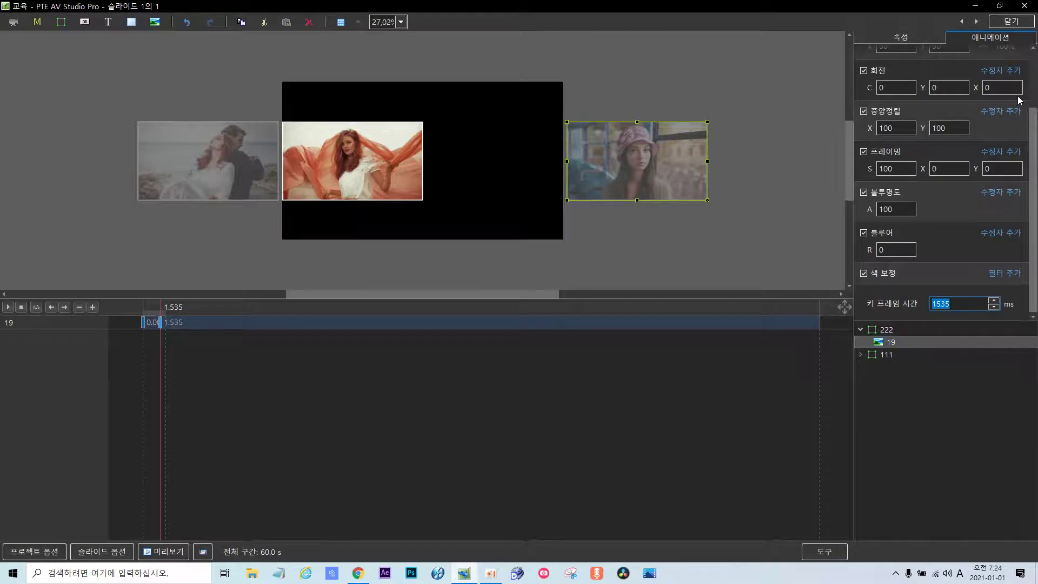
{"action": "type", "text": "2000"}
{"action": "left_click", "coordinate": [163, 323]}
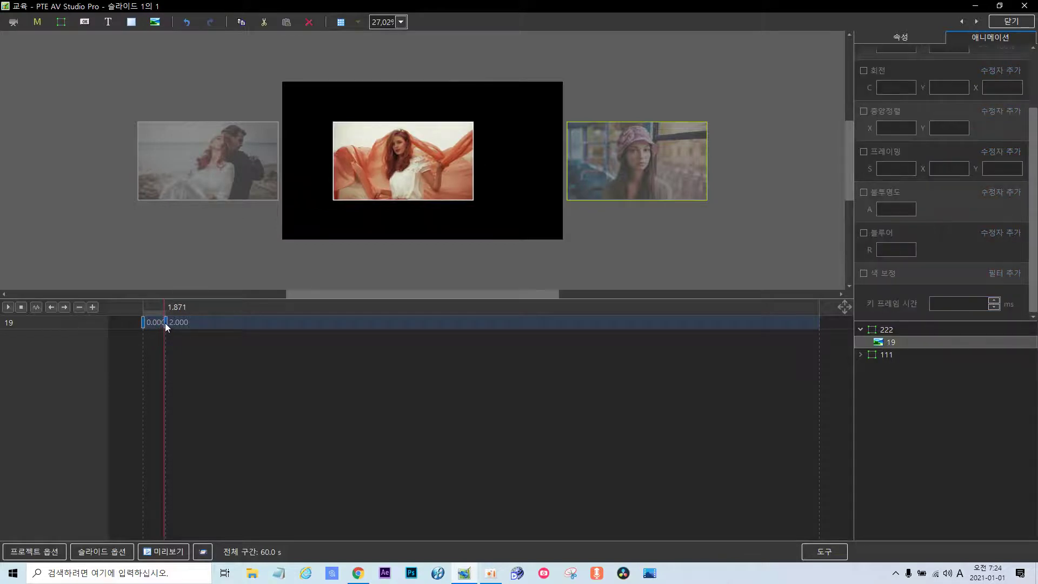
At the 2-second keyframe, bring image 19 back to the slide's center by setting pan X to 50.
{"action": "left_click", "coordinate": [165, 322]}
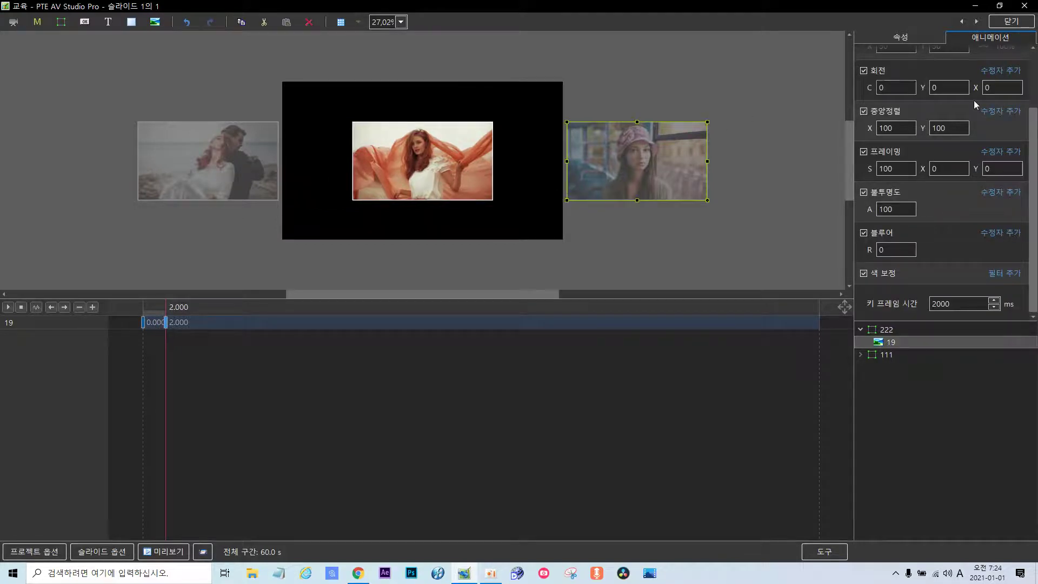
{"action": "left_click_drag", "start_coordinate": [1034, 138], "coordinate": [1001, 35]}
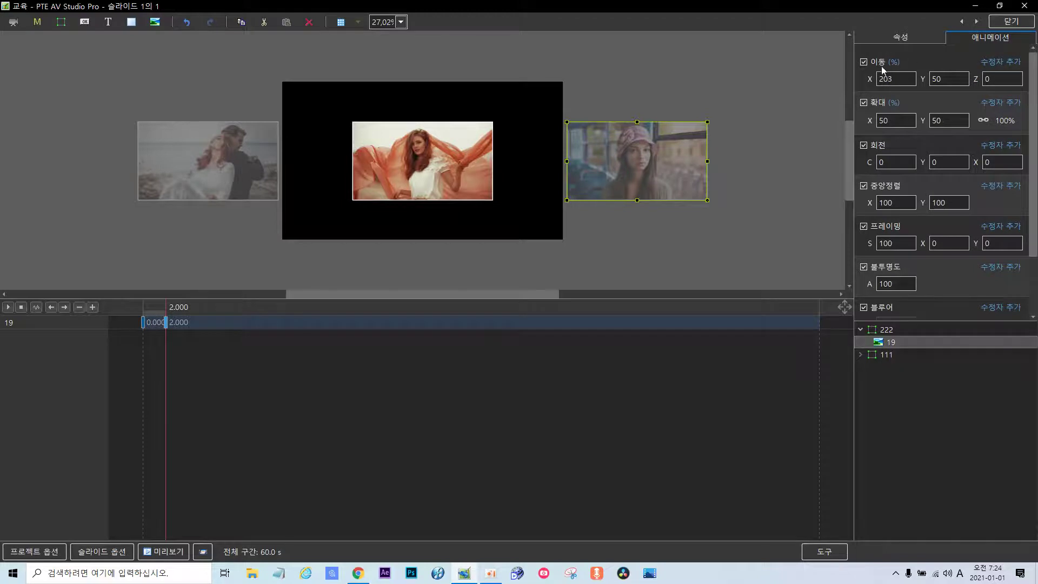
{"action": "left_click_drag", "start_coordinate": [871, 80], "coordinate": [787, 84]}
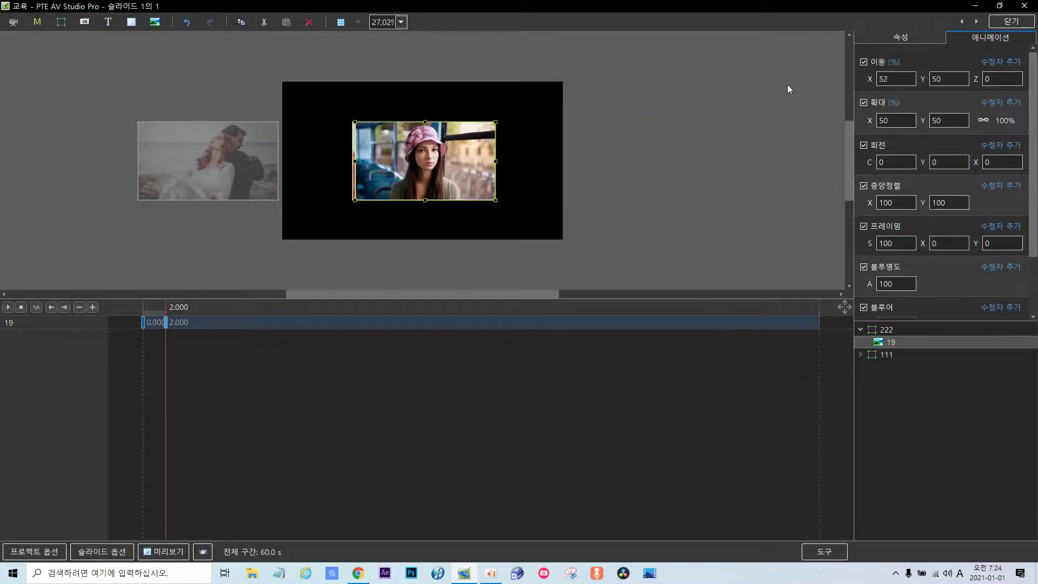
{"action": "left_click", "coordinate": [893, 78]}
{"action": "left_click", "coordinate": [894, 78]}
{"action": "key", "text": "BackSpace"}
{"action": "type", "text": "0"}
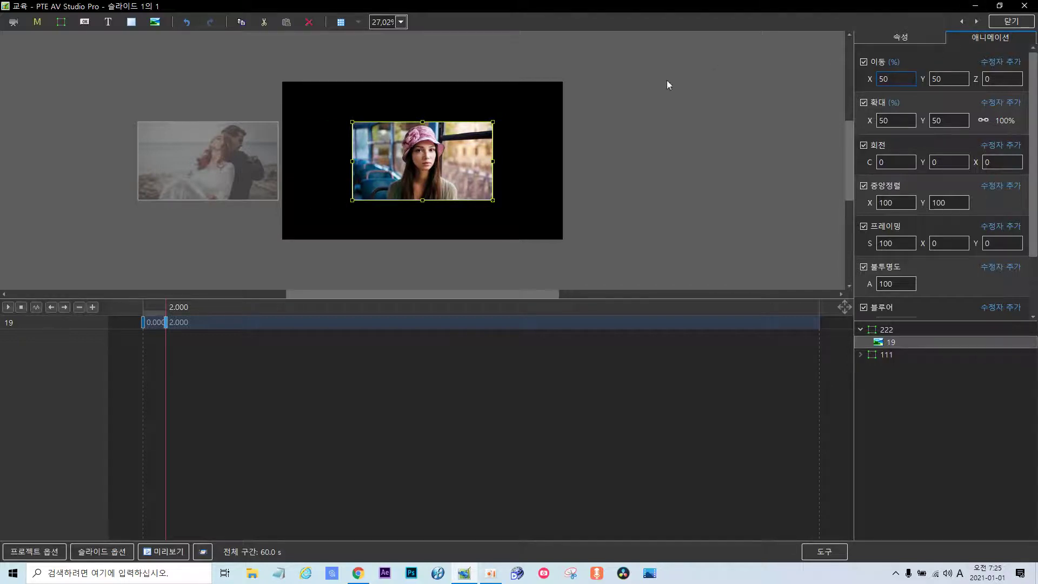
Add a third keyframe to image 19 after the 2-second one and set its keyframe time to 4000 ms.
{"action": "right_click", "coordinate": [165, 321]}
{"action": "left_click", "coordinate": [235, 339]}
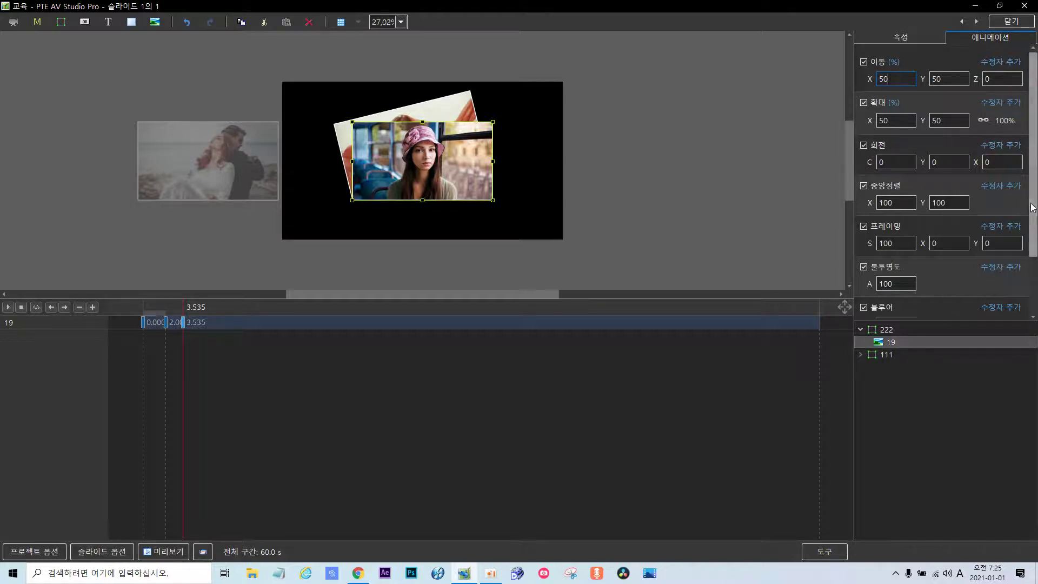
{"action": "scroll", "coordinate": [1033, 207], "scroll_direction": "down", "scroll_amount": 2}
{"action": "double_click", "coordinate": [952, 304]}
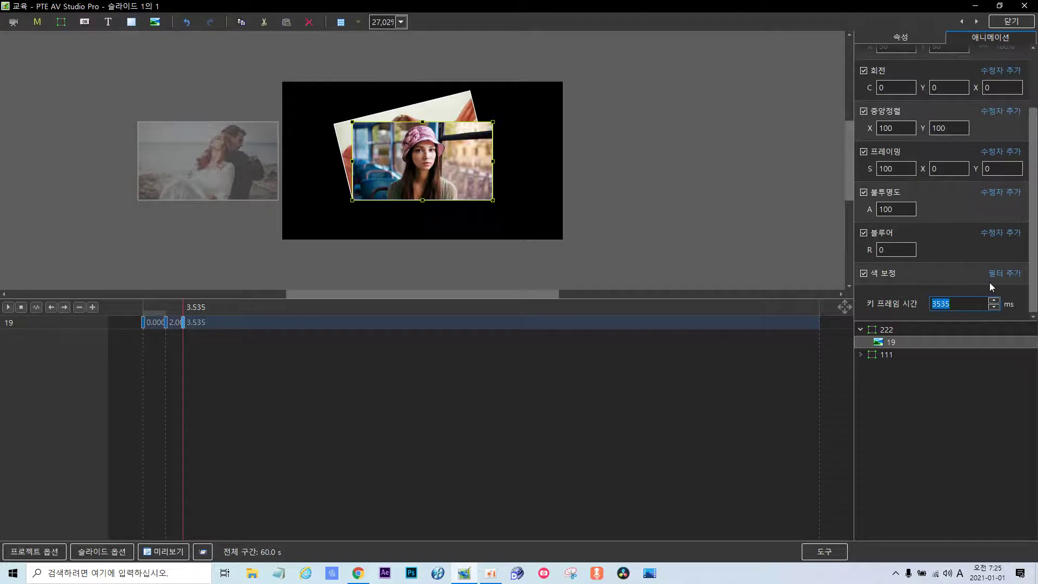
{"action": "type", "text": "4000"}
At image 19's 4-second keyframe, set the rotation C value to 18.
{"action": "left_click", "coordinate": [189, 322]}
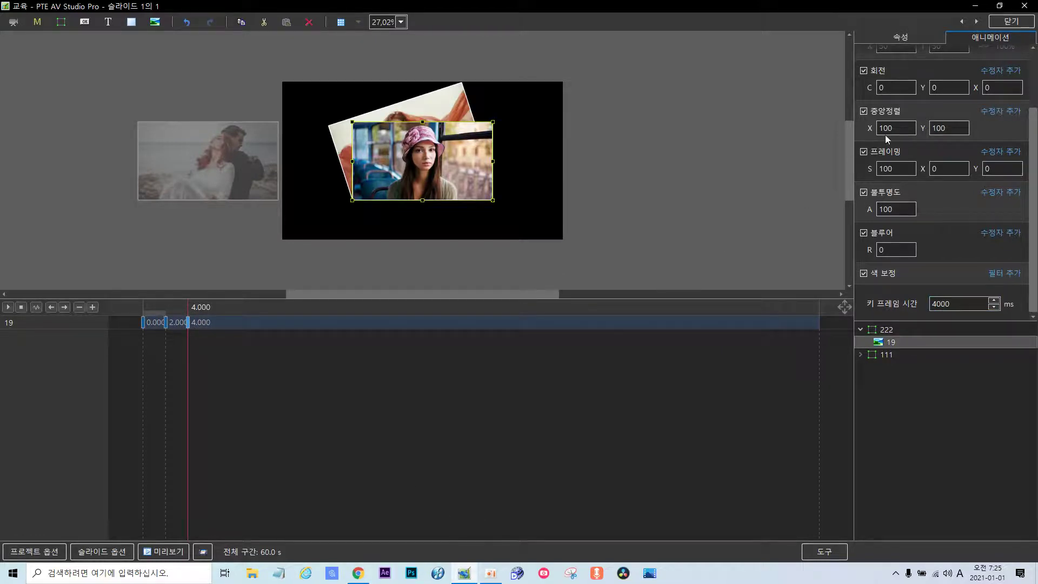
{"action": "left_click_drag", "start_coordinate": [1033, 134], "coordinate": [1033, 70]}
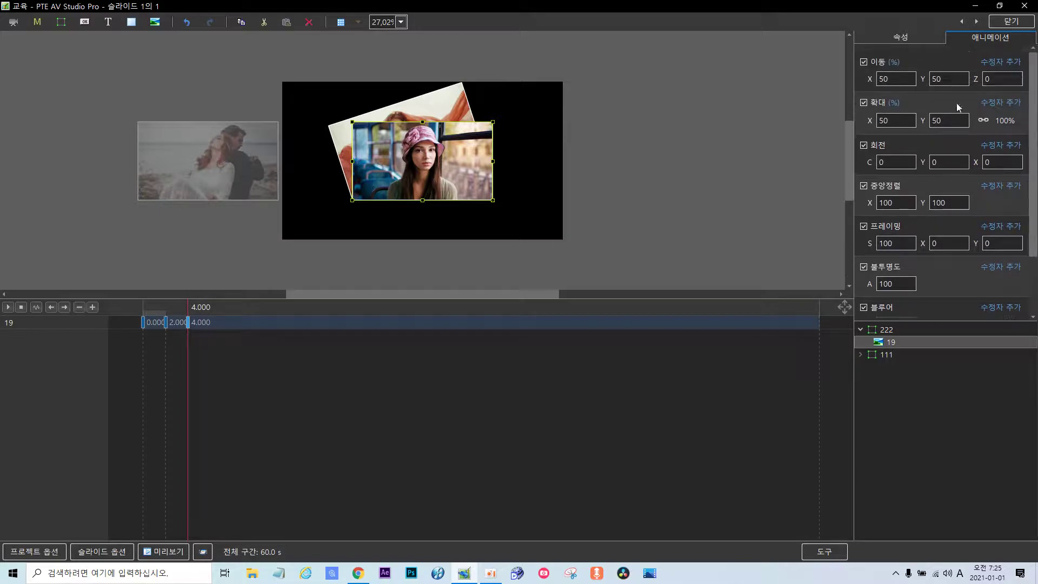
{"action": "left_click", "coordinate": [887, 162]}
{"action": "type", "text": "18"}
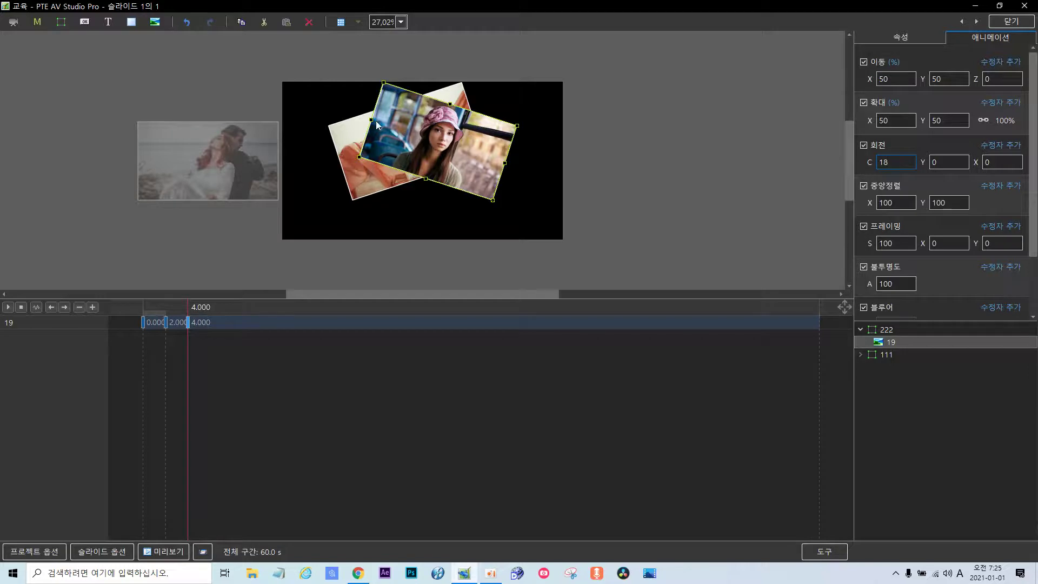
Duplicate image 19's 4-second keyframe and set the new keyframe's time to 6000 ms.
{"action": "right_click", "coordinate": [188, 324]}
{"action": "left_click", "coordinate": [271, 339]}
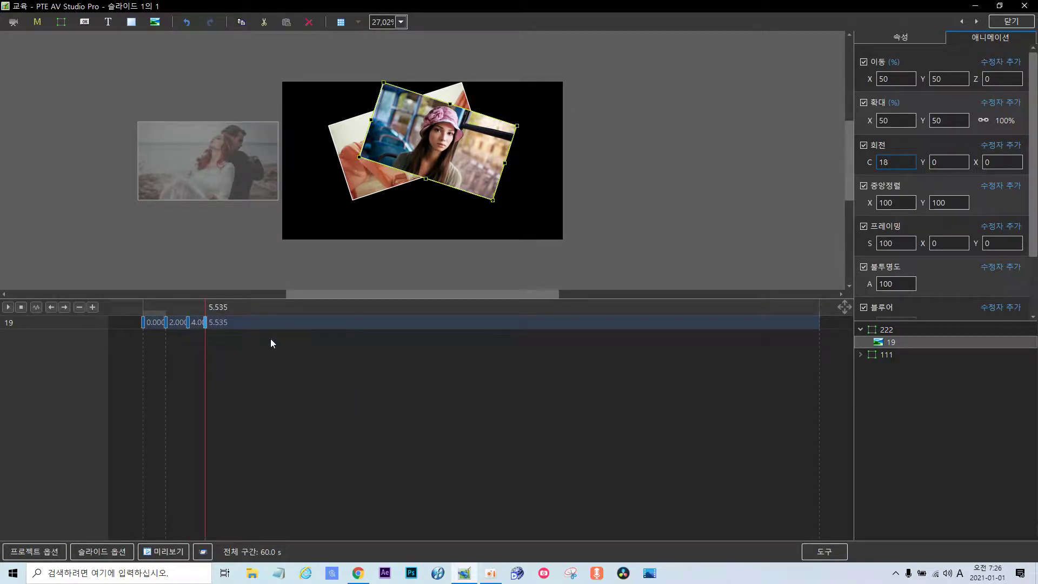
{"action": "scroll", "coordinate": [1034, 230], "scroll_direction": "down", "scroll_amount": 2}
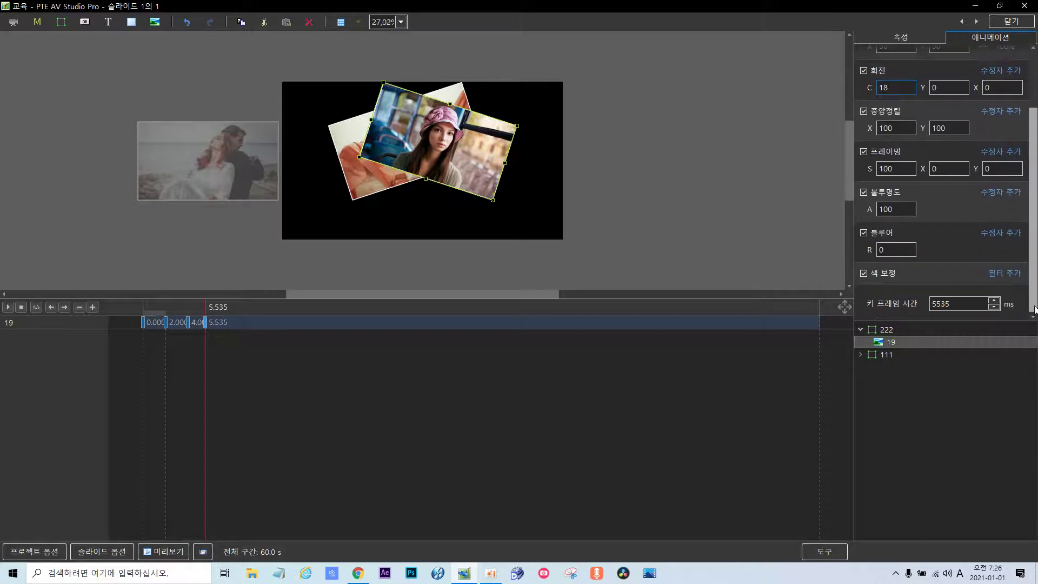
{"action": "double_click", "coordinate": [944, 304]}
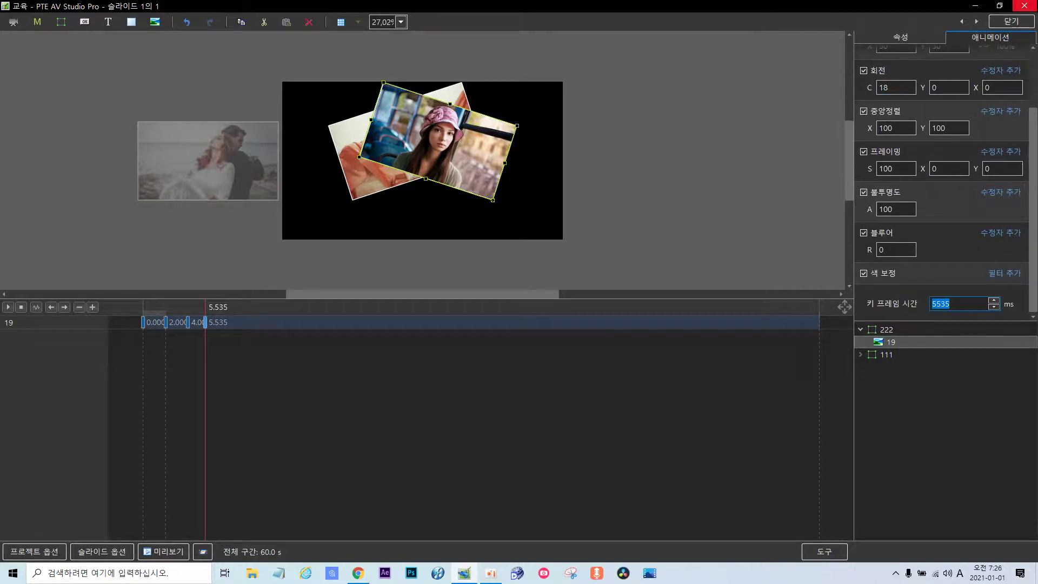
{"action": "type", "text": "6000"}
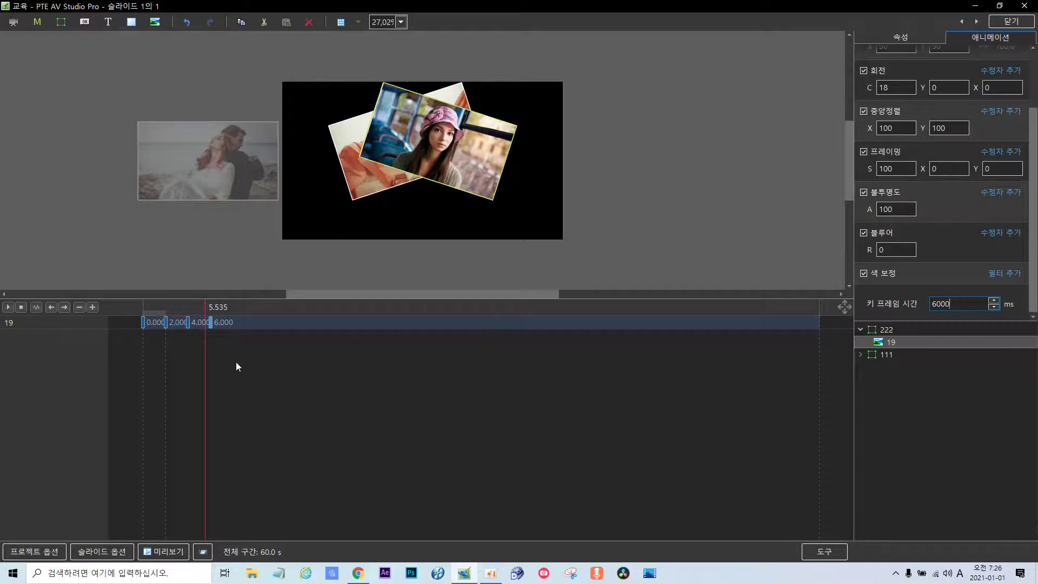
{"action": "left_click", "coordinate": [210, 323]}
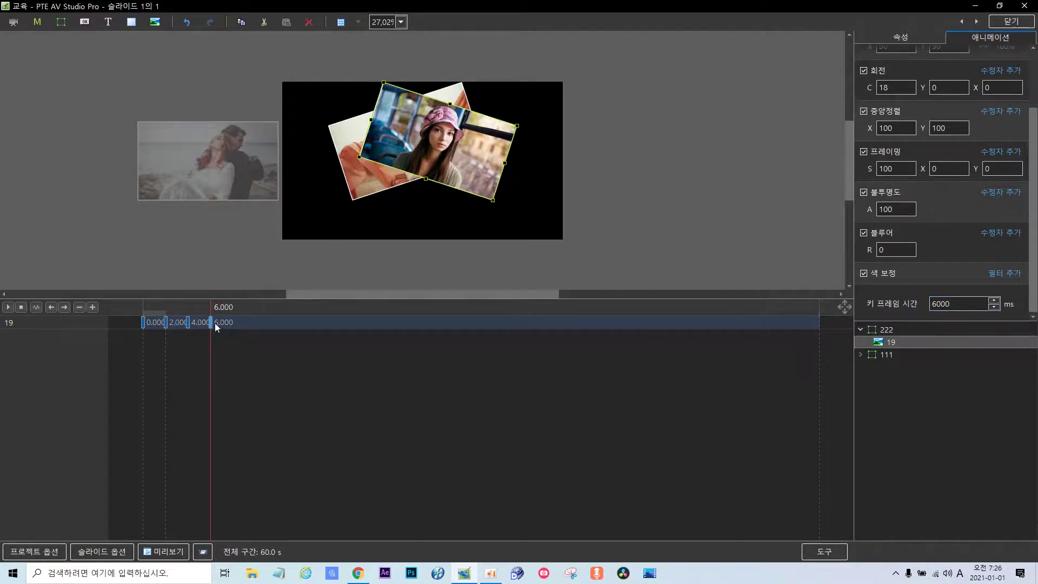
Duplicate image 19's 6-second keyframe and set the copy's keyframe time to 7000 ms.
{"action": "right_click", "coordinate": [211, 327]}
{"action": "left_click", "coordinate": [265, 344]}
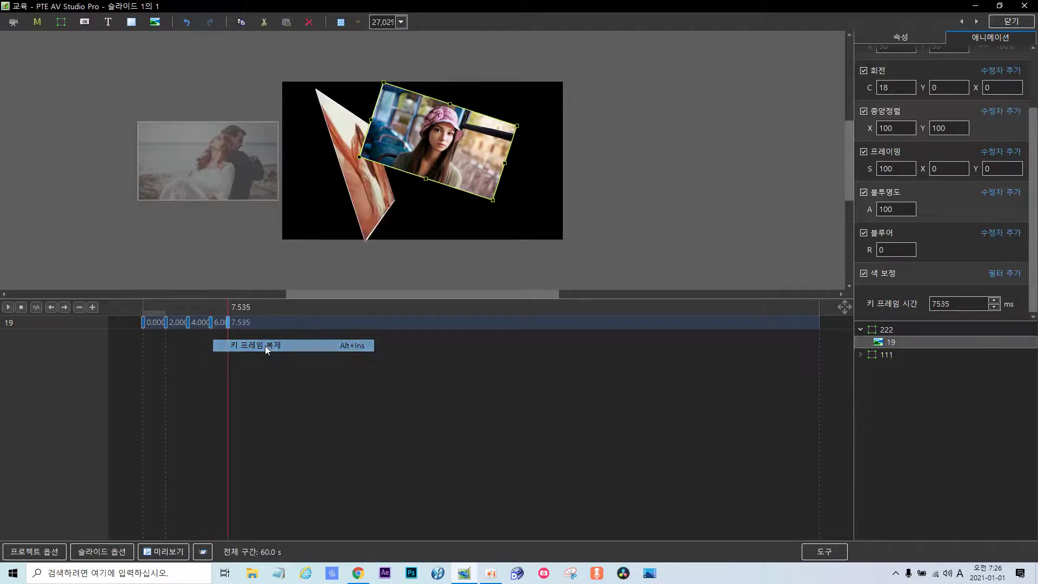
{"action": "double_click", "coordinate": [951, 301]}
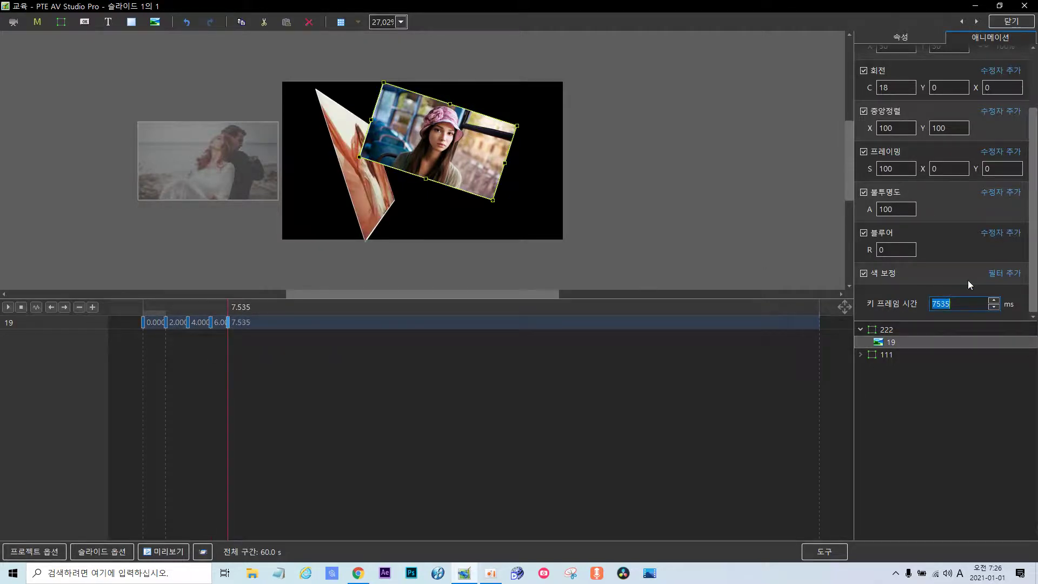
{"action": "key", "text": "Delete"}
{"action": "type", "text": "7000"}
{"action": "left_click", "coordinate": [224, 321]}
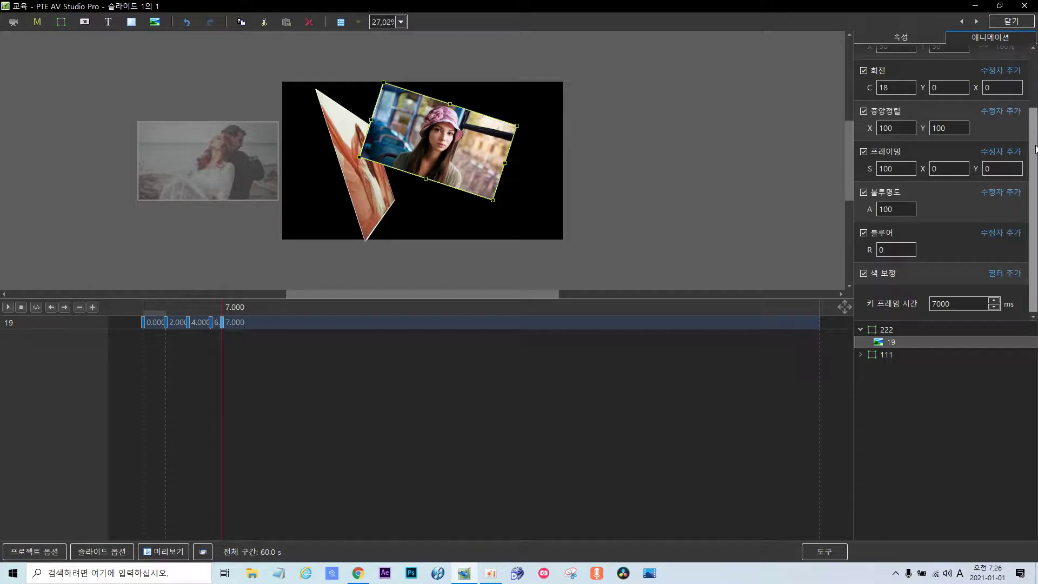
At image 19's 7-second keyframe, set the rotation Y value to 90 and pan X to 20.
{"action": "scroll", "coordinate": [872, 138], "scroll_direction": "up", "scroll_amount": 2}
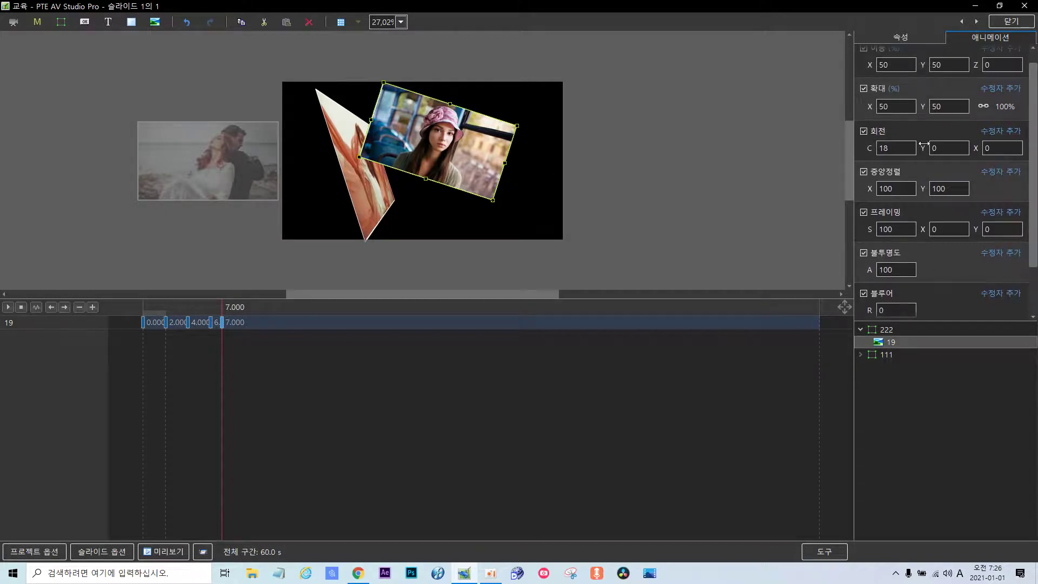
{"action": "double_click", "coordinate": [950, 146]}
{"action": "type", "text": "90"}
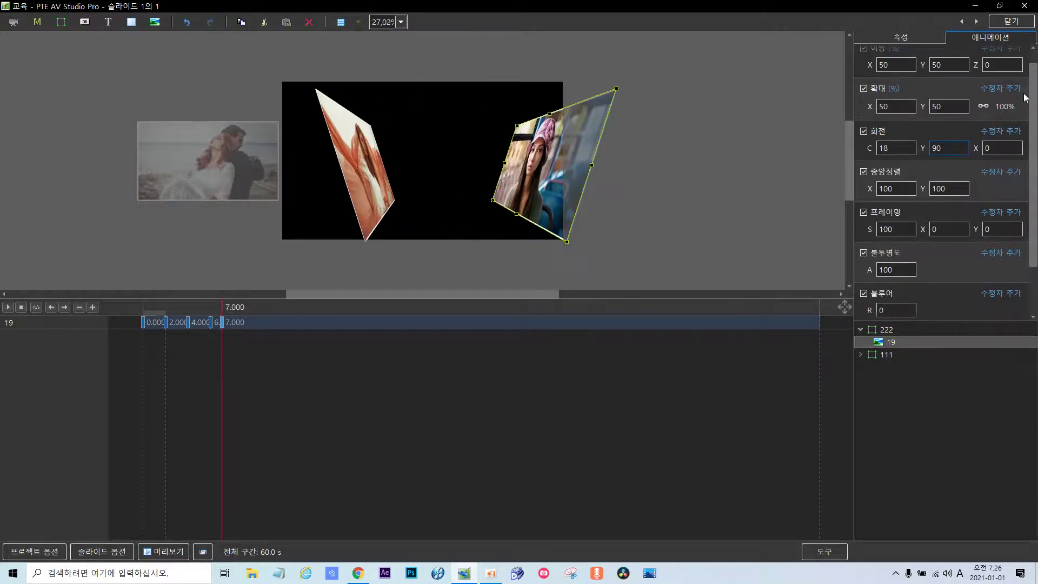
{"action": "scroll", "coordinate": [1036, 81], "scroll_direction": "up", "scroll_amount": 1}
{"action": "scroll", "coordinate": [1036, 81], "scroll_direction": "up", "scroll_amount": 1}
{"action": "left_click", "coordinate": [898, 76]}
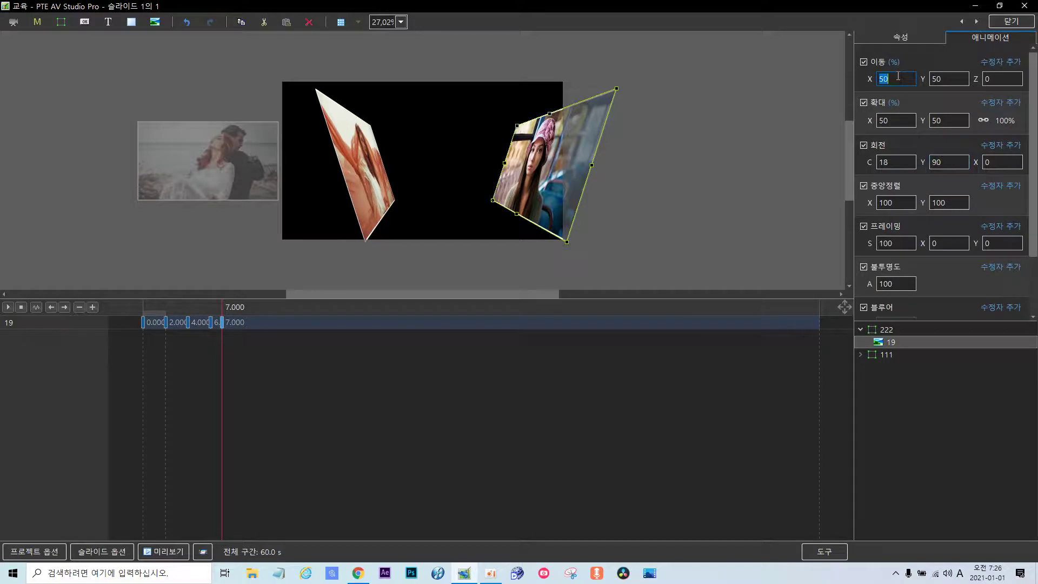
{"action": "type", "text": "20"}
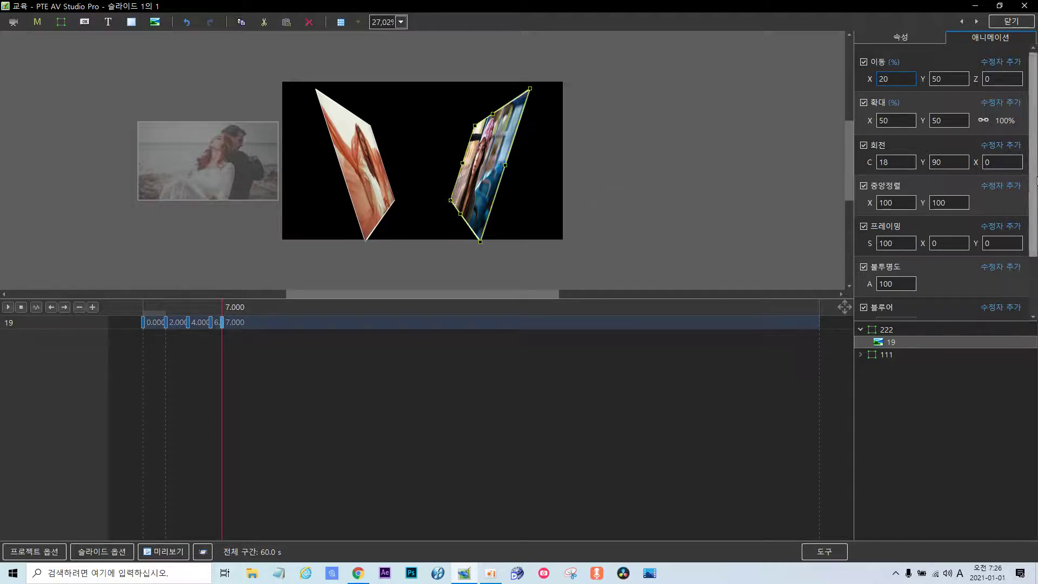
Duplicate image 19's 7-second keyframe and set the copy's keyframe time to 8000 ms.
{"action": "scroll", "coordinate": [1036, 182], "scroll_direction": "down", "scroll_amount": 3}
{"action": "scroll", "coordinate": [1036, 186], "scroll_direction": "up", "scroll_amount": 3}
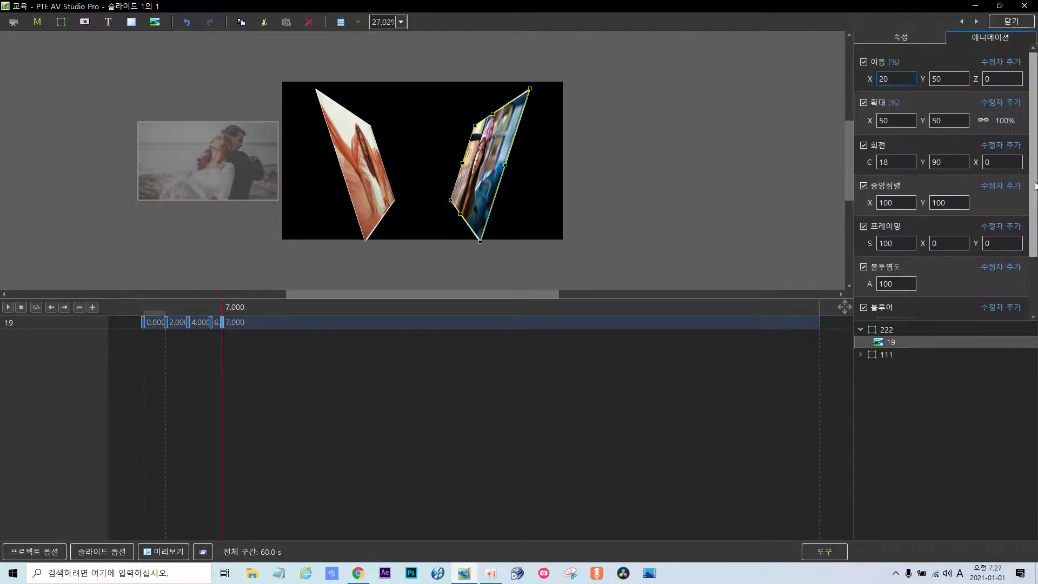
{"action": "right_click", "coordinate": [223, 324]}
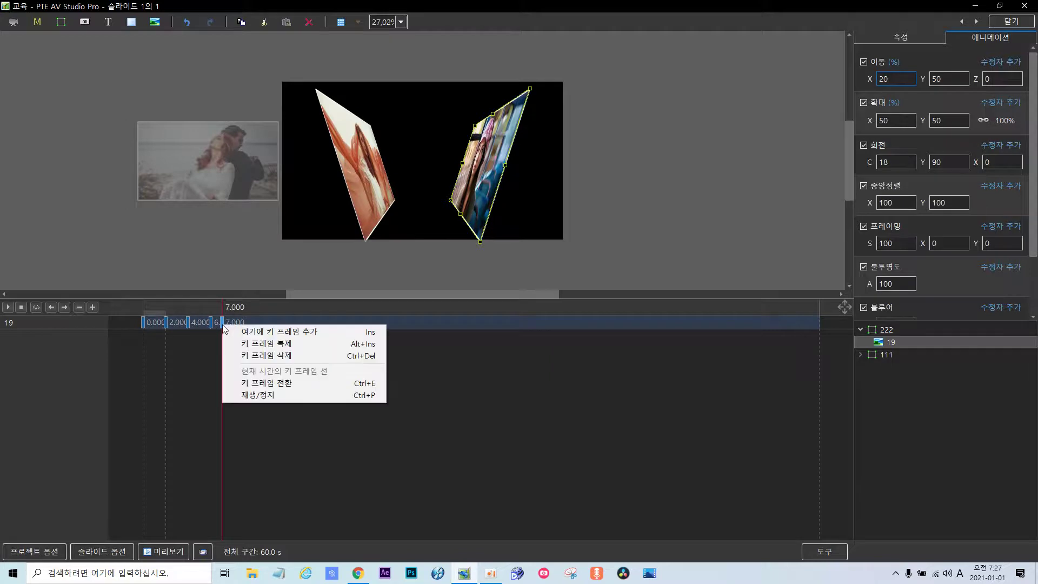
{"action": "left_click", "coordinate": [243, 346]}
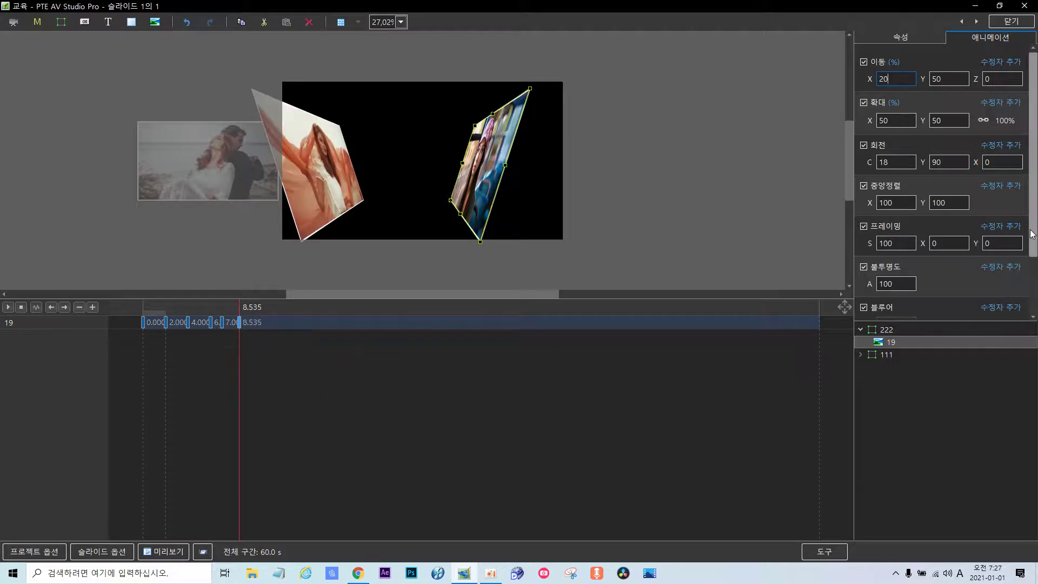
{"action": "scroll", "coordinate": [1032, 183], "scroll_direction": "down", "scroll_amount": 2}
{"action": "double_click", "coordinate": [981, 301]}
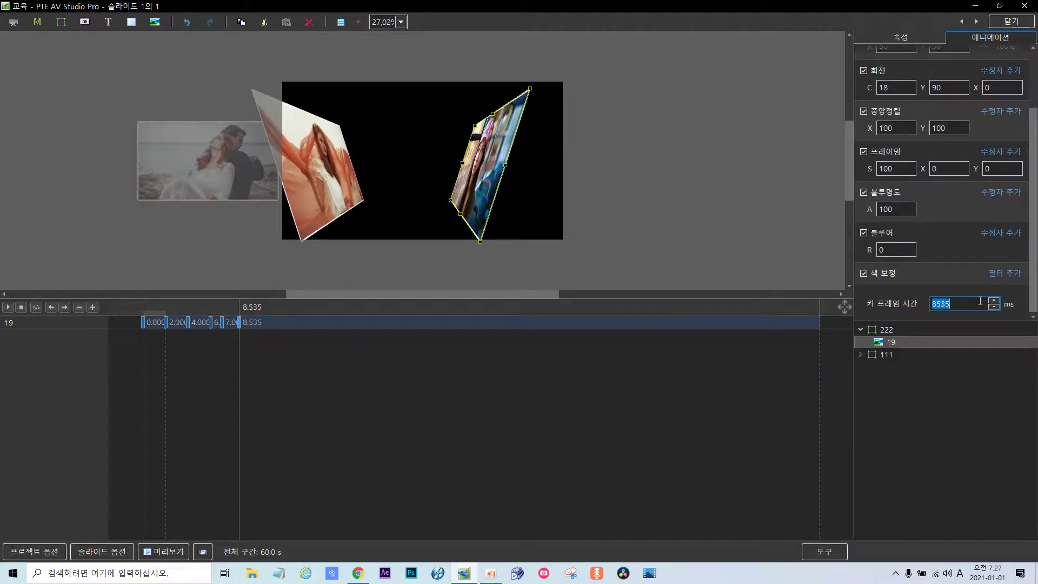
{"action": "key", "text": "Delete"}
{"action": "type", "text": "8000"}
Duplicate image 19's 8-second keyframe and set the copy's keyframe time to 10000 ms.
{"action": "right_click", "coordinate": [236, 324]}
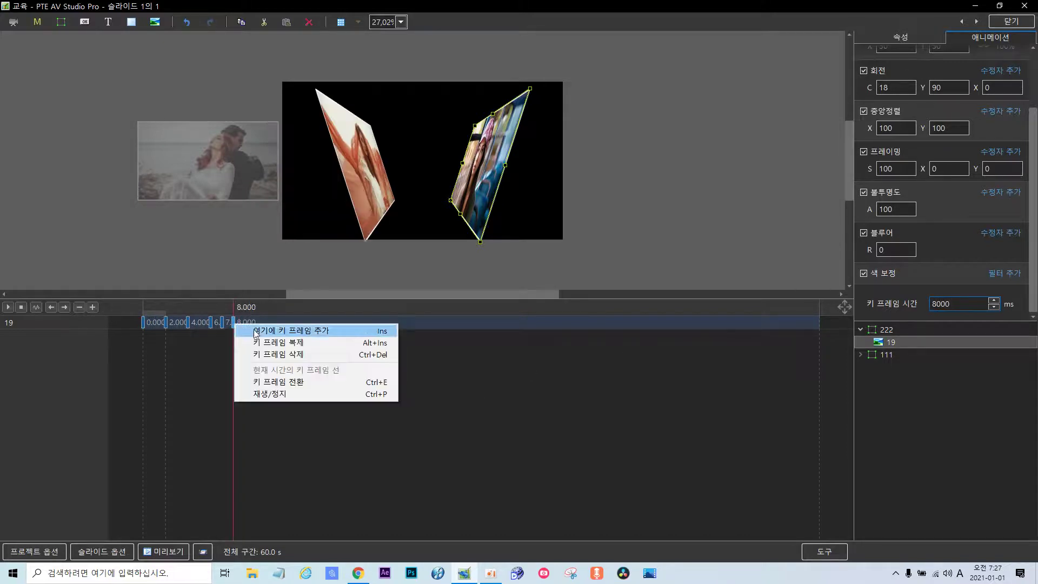
{"action": "left_click", "coordinate": [303, 342]}
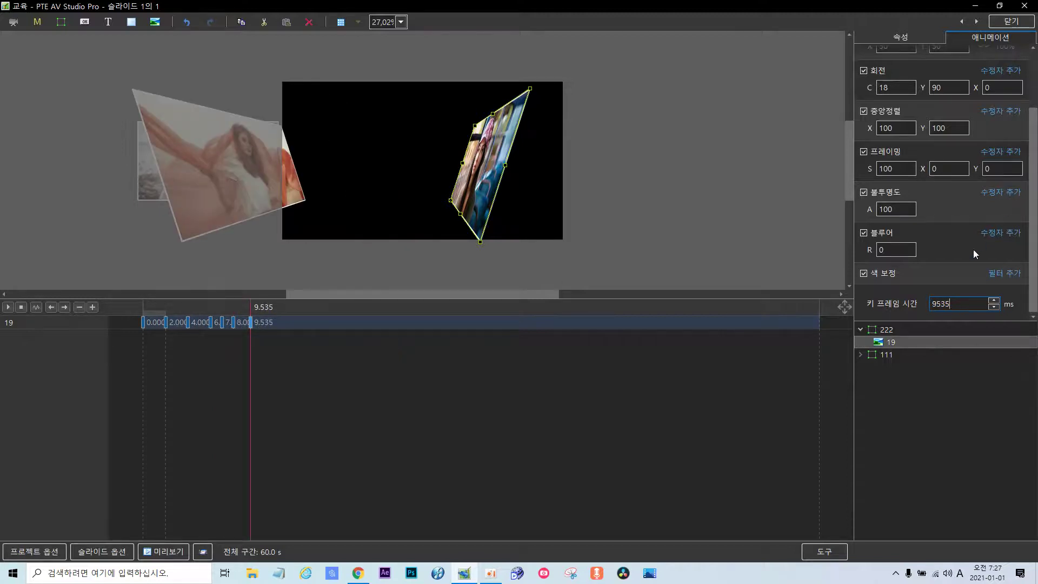
{"action": "key", "text": "BackSpace"}
{"action": "key", "text": "BackSpace"}
{"action": "key", "text": "BackSpace"}
{"action": "key", "text": "BackSpace"}
{"action": "type", "text": "10000"}
At image 19's 10-second keyframe, set pan X to 103 to move it off the slide's right side, and scrub back to check the motion.
{"action": "left_click_drag", "start_coordinate": [1032, 111], "coordinate": [1033, 56]}
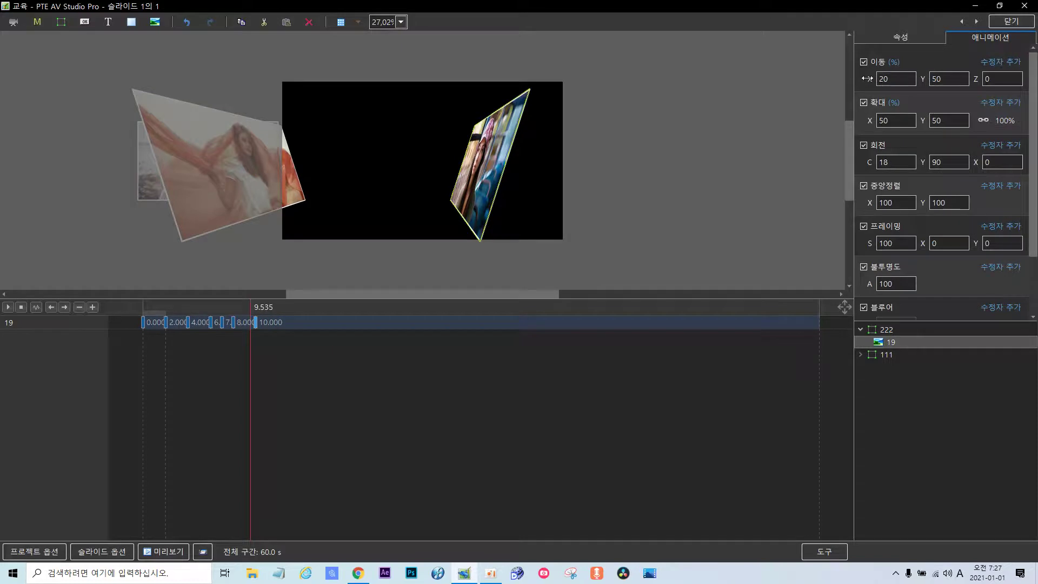
{"action": "left_click_drag", "start_coordinate": [863, 79], "coordinate": [928, 66]}
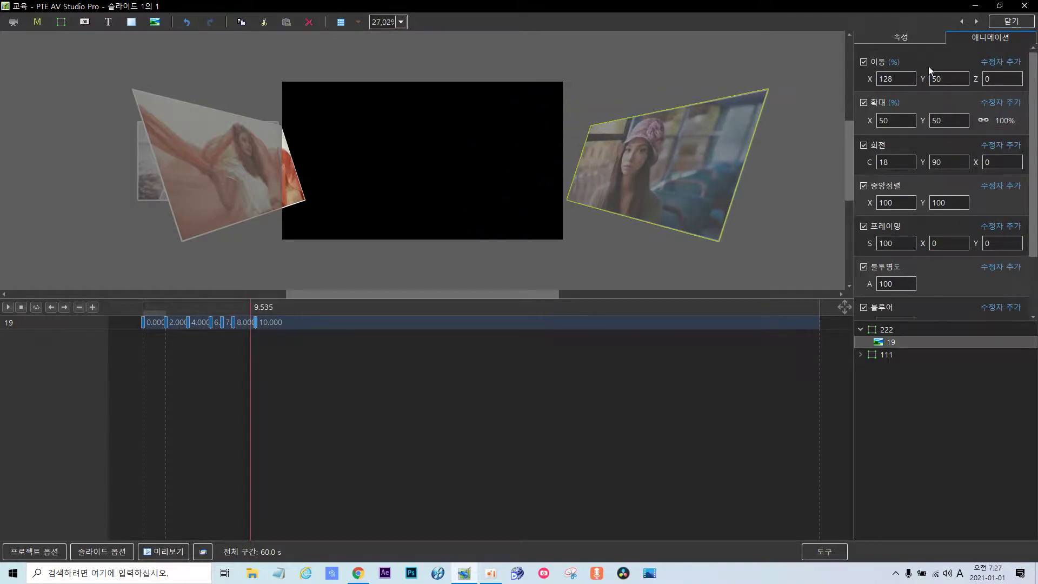
{"action": "double_click", "coordinate": [887, 79]}
{"action": "left_click", "coordinate": [895, 79]}
{"action": "key", "text": "BackSpace"}
{"action": "key", "text": "BackSpace"}
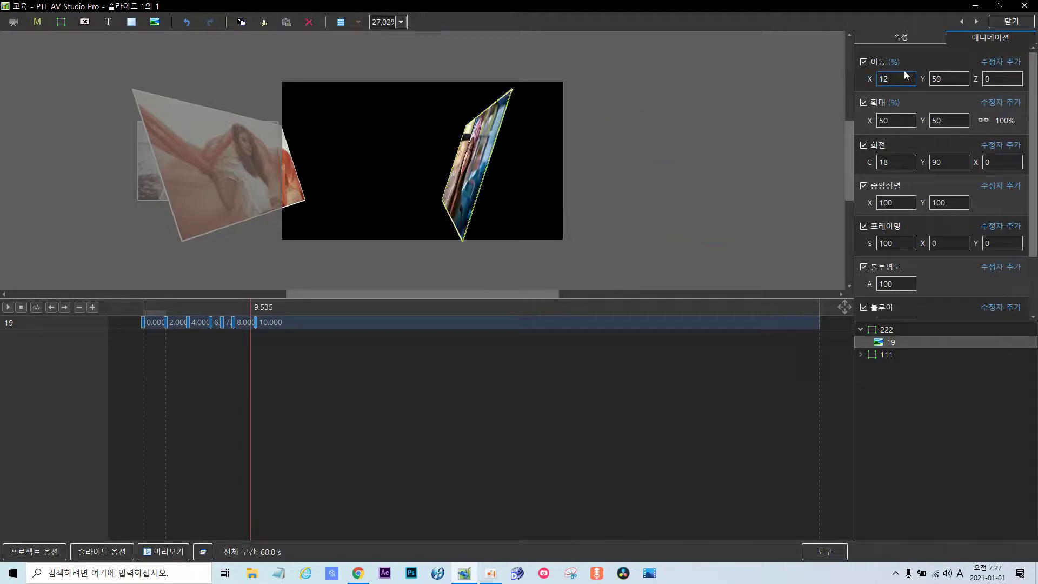
{"action": "type", "text": "0"}
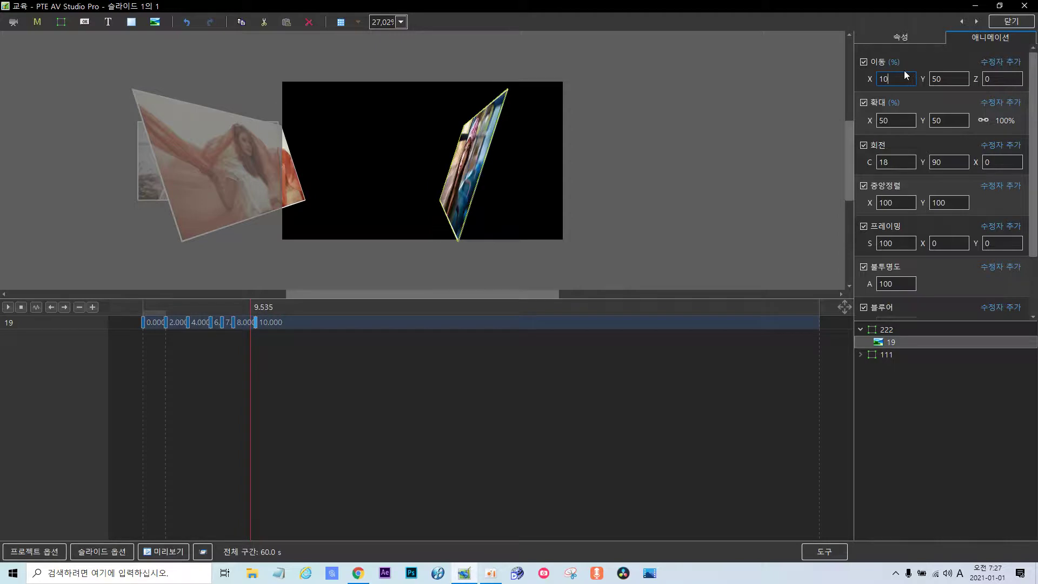
{"action": "type", "text": "3"}
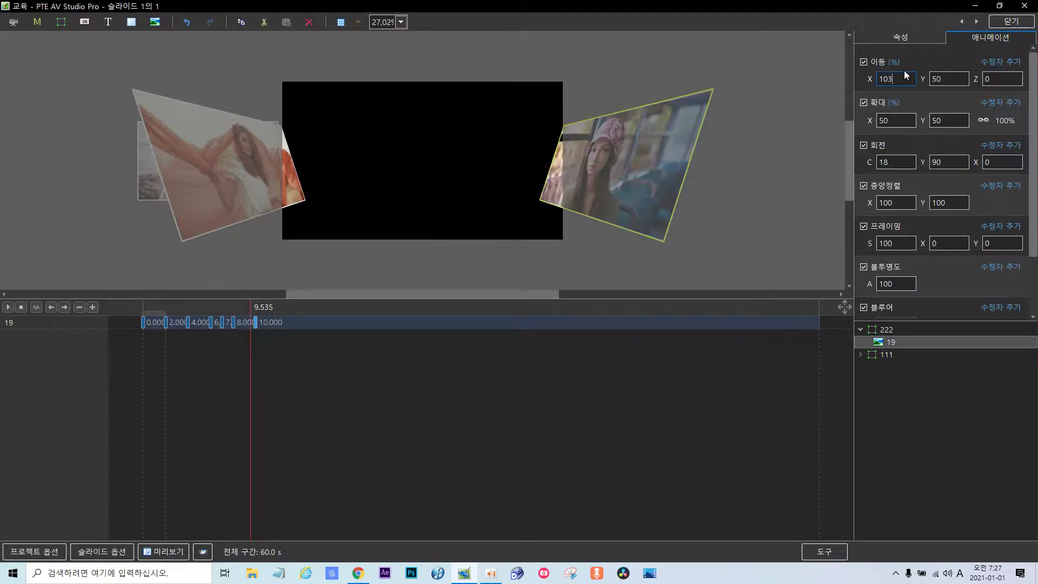
{"action": "left_click", "coordinate": [257, 323]}
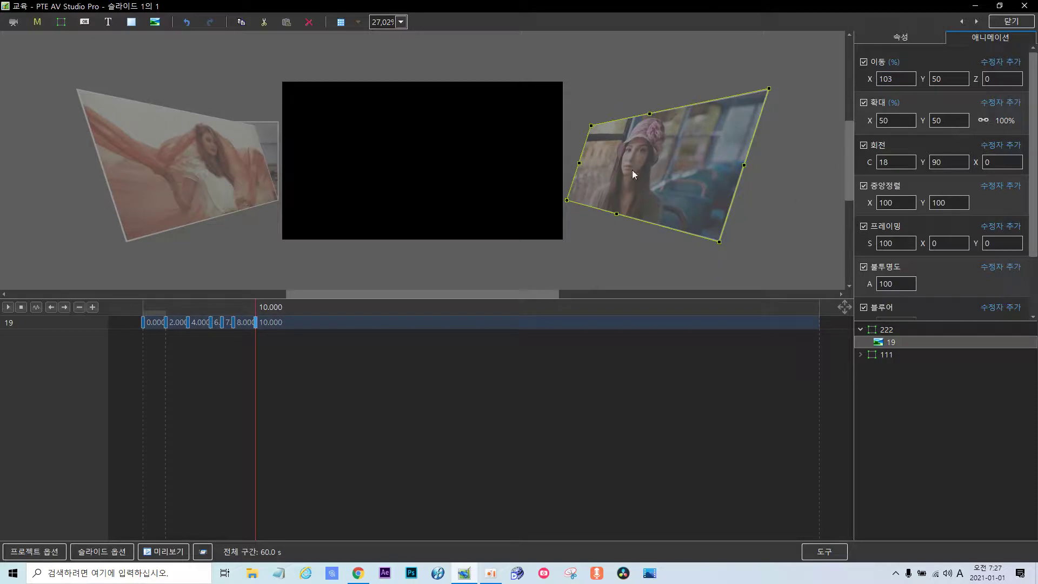
{"action": "left_click_drag", "start_coordinate": [255, 378], "coordinate": [224, 378]}
Copy the animated image 19 and paste five duplicates of it into frame 222.
{"action": "right_click", "coordinate": [893, 342]}
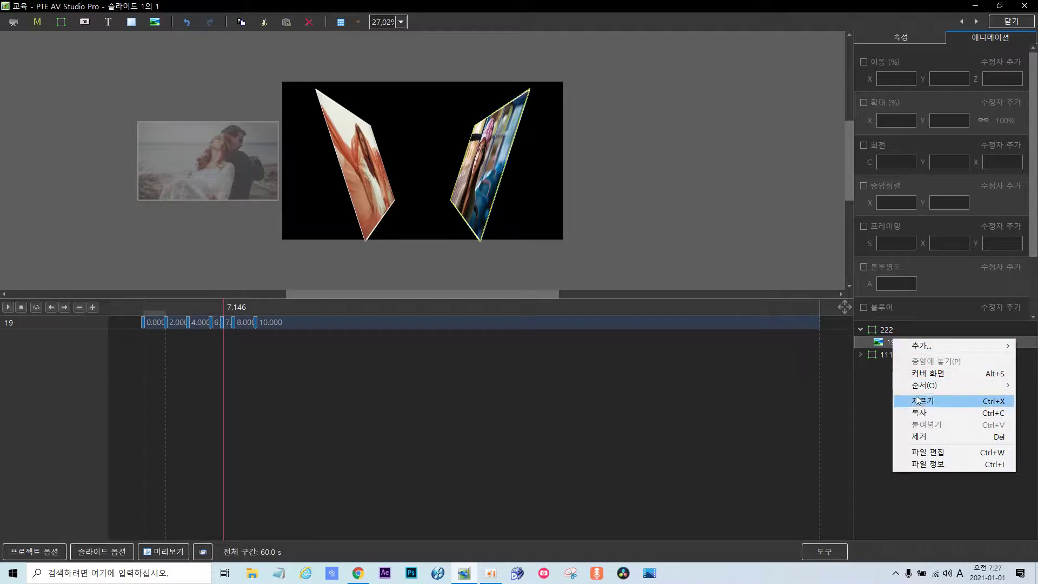
{"action": "left_click", "coordinate": [919, 413]}
{"action": "left_click", "coordinate": [893, 330]}
{"action": "right_click", "coordinate": [893, 331]}
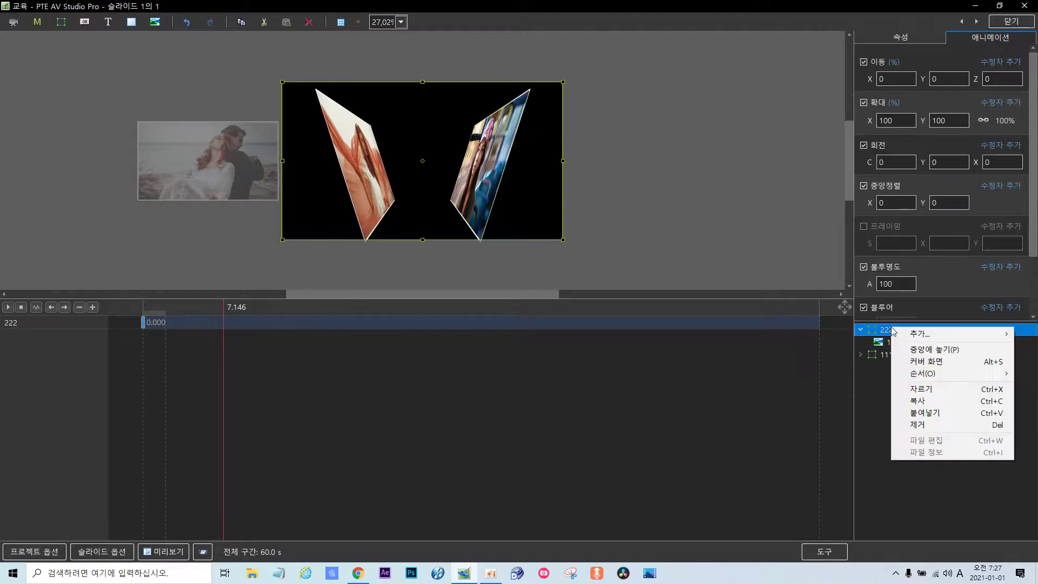
{"action": "left_click", "coordinate": [925, 412]}
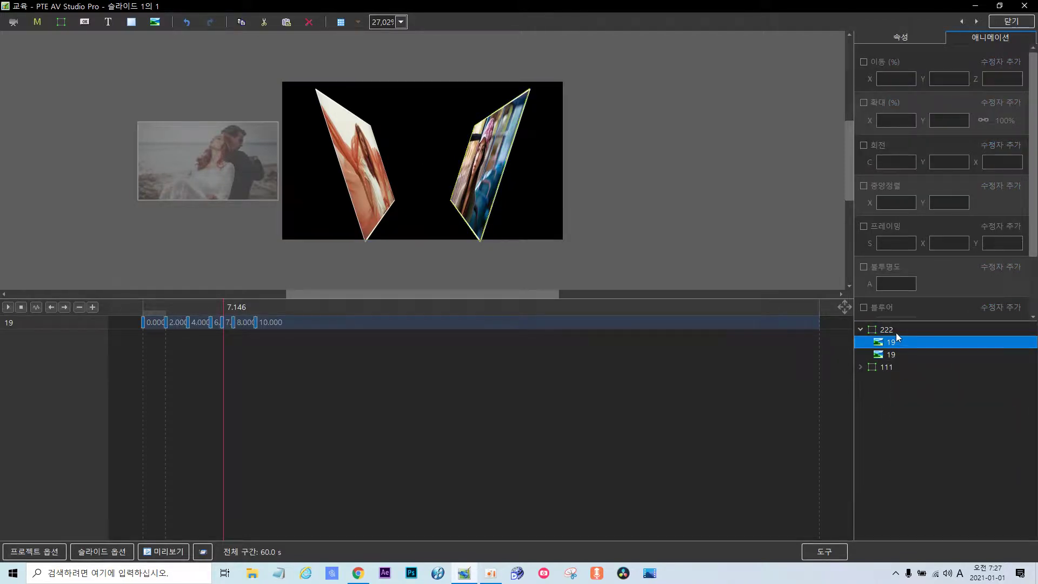
{"action": "left_click", "coordinate": [895, 330]}
{"action": "right_click", "coordinate": [896, 331]}
{"action": "left_click", "coordinate": [928, 418]}
{"action": "left_click", "coordinate": [893, 330]}
{"action": "right_click", "coordinate": [894, 331]}
{"action": "left_click", "coordinate": [928, 414]}
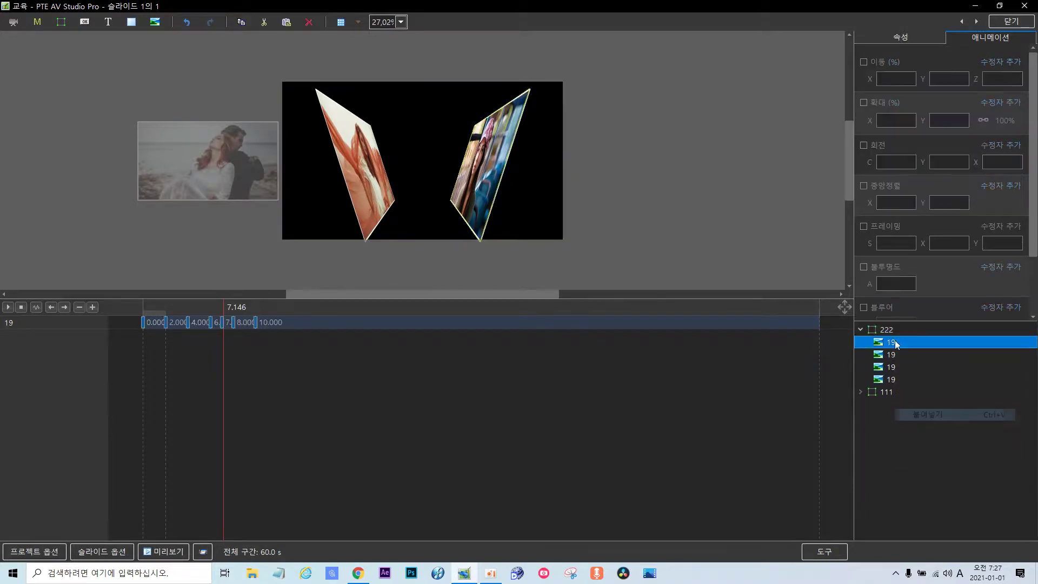
{"action": "left_click", "coordinate": [892, 330]}
{"action": "right_click", "coordinate": [892, 329]}
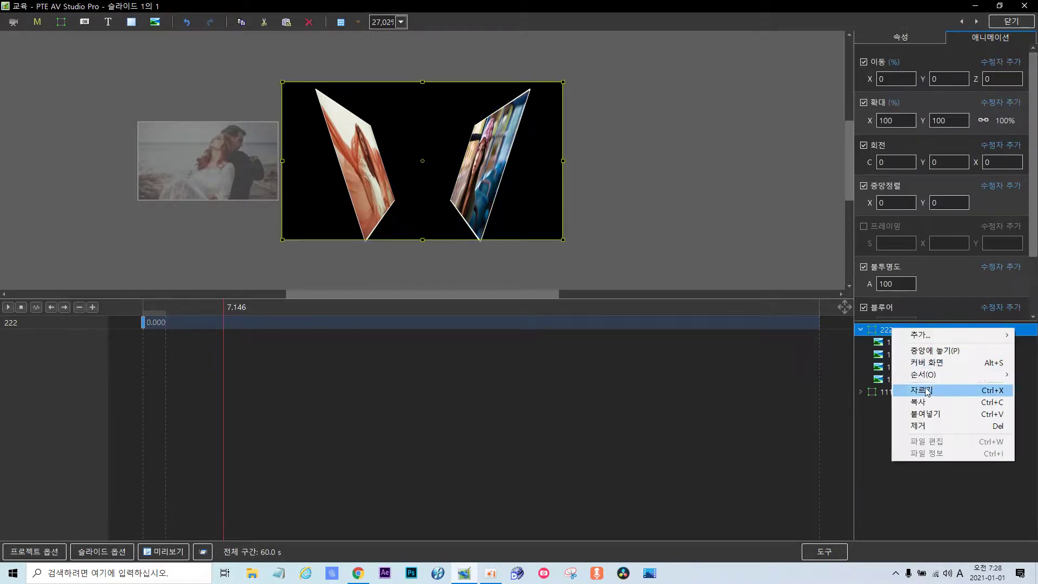
{"action": "left_click", "coordinate": [937, 415]}
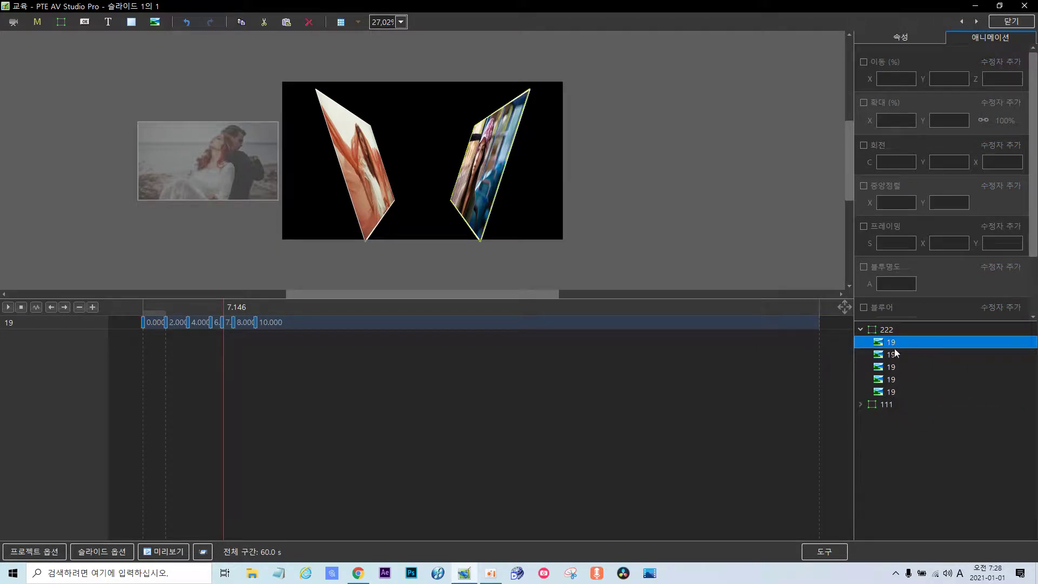
{"action": "left_click", "coordinate": [893, 329]}
{"action": "right_click", "coordinate": [893, 329]}
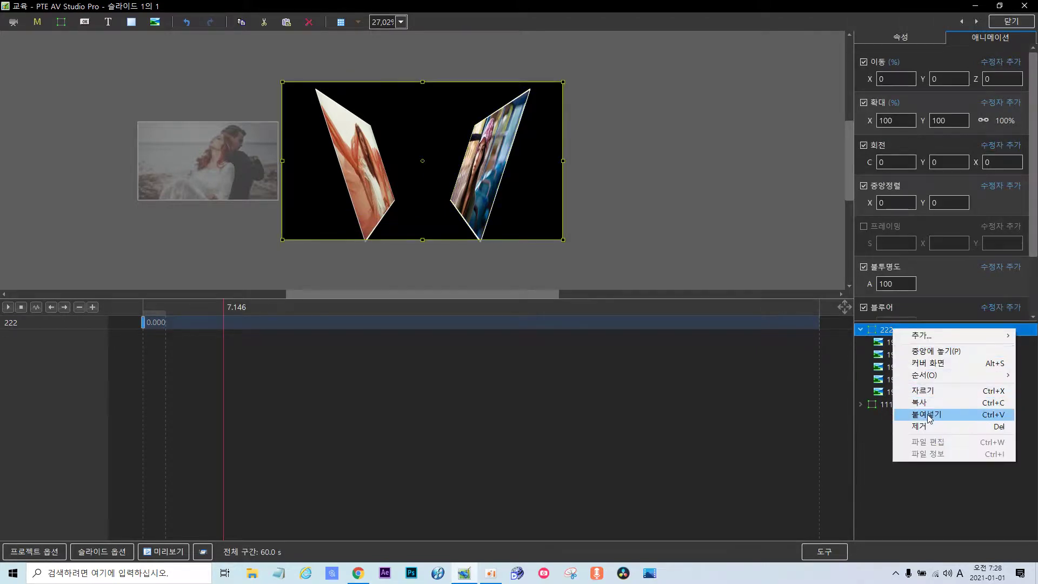
{"action": "left_click", "coordinate": [938, 415]}
Replace the picture of the second image in frame 222 with file 18 from the image-1 folder.
{"action": "left_click", "coordinate": [893, 352]}
{"action": "left_click", "coordinate": [898, 38]}
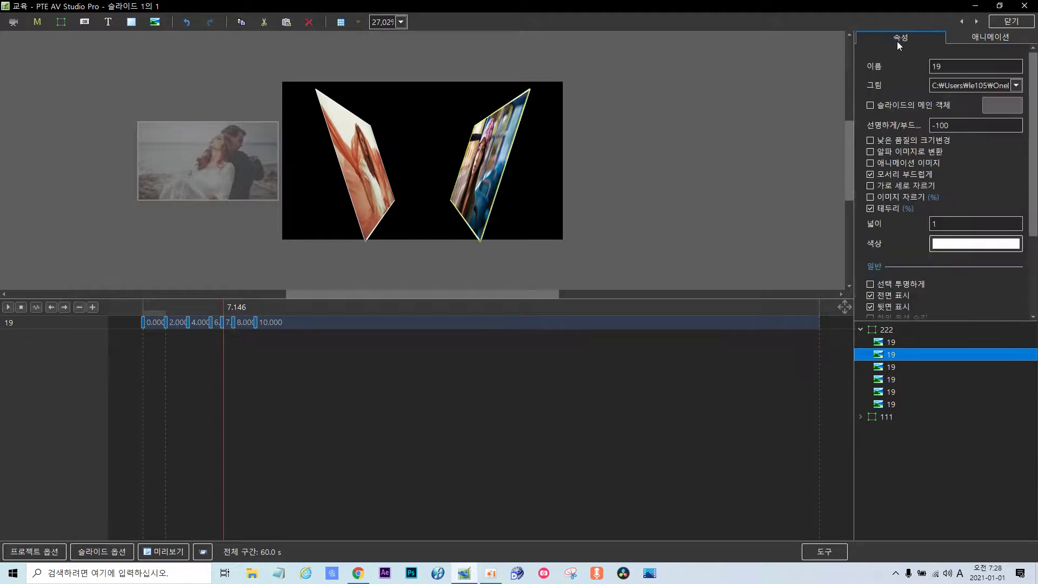
{"action": "left_click", "coordinate": [1017, 85]}
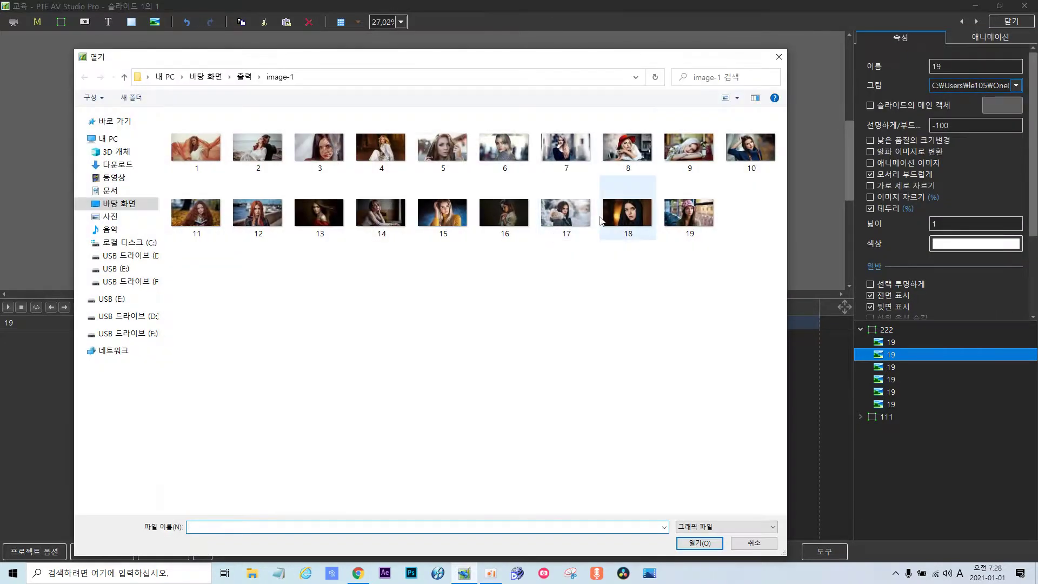
{"action": "left_click", "coordinate": [618, 218]}
{"action": "double_click", "coordinate": [619, 218]}
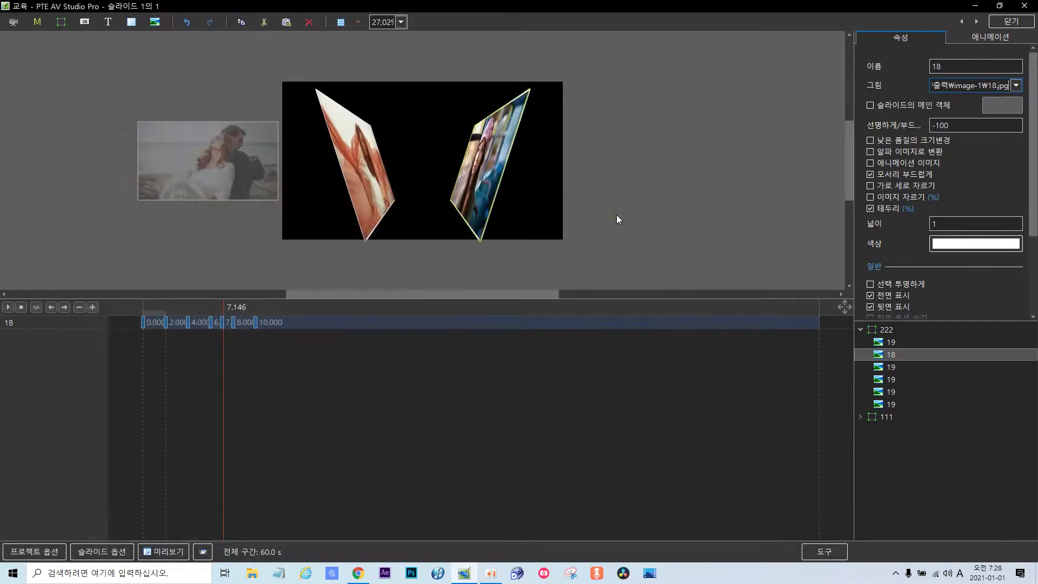
Replace the pictures of the third and fourth images in frame 222 with files 17 and 16 from the image-1 folder.
{"action": "left_click", "coordinate": [894, 367]}
{"action": "left_click", "coordinate": [1016, 85]}
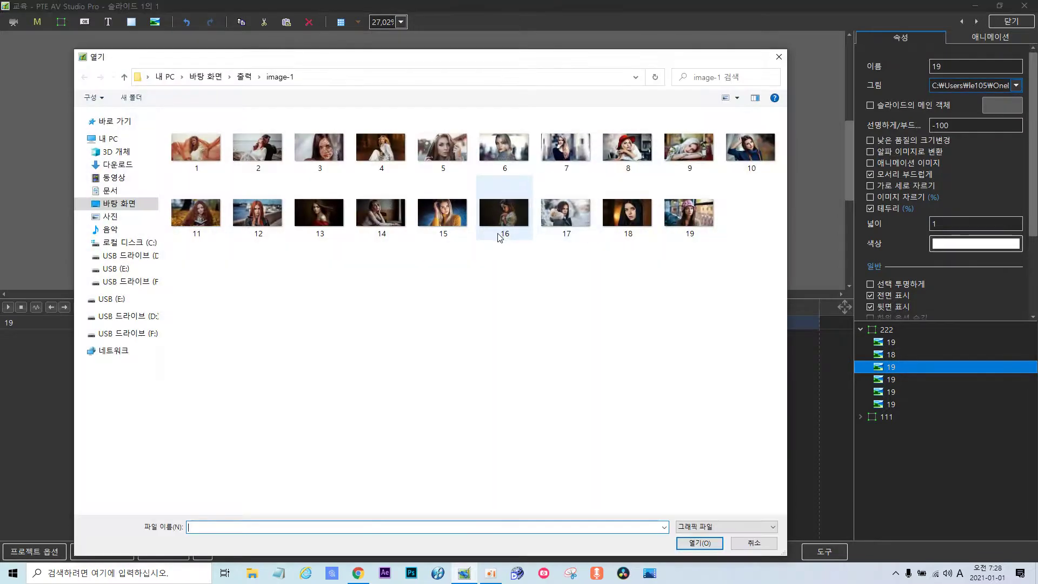
{"action": "double_click", "coordinate": [548, 218]}
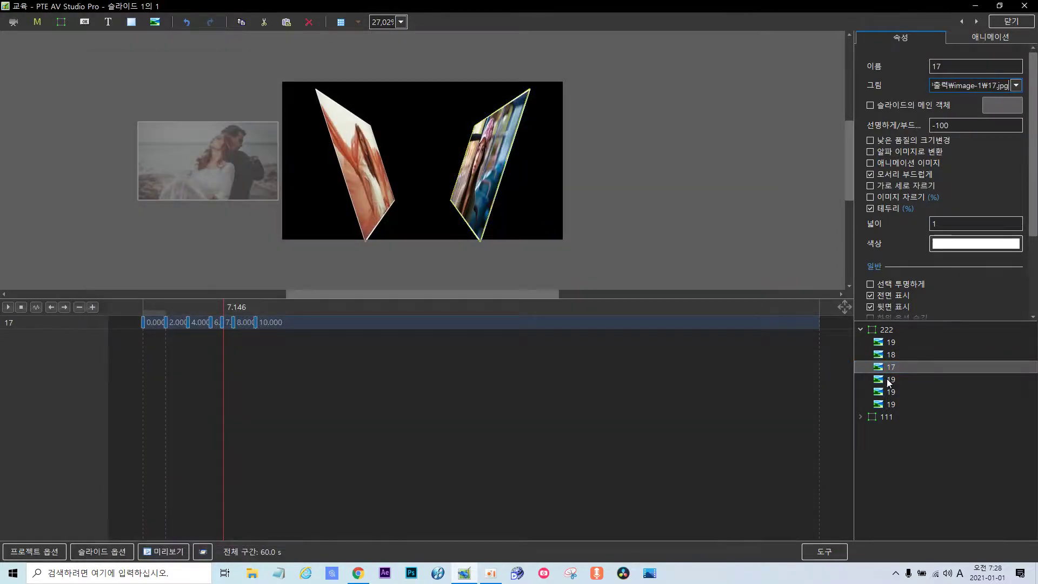
{"action": "left_click", "coordinate": [894, 379]}
{"action": "left_click", "coordinate": [1016, 85]}
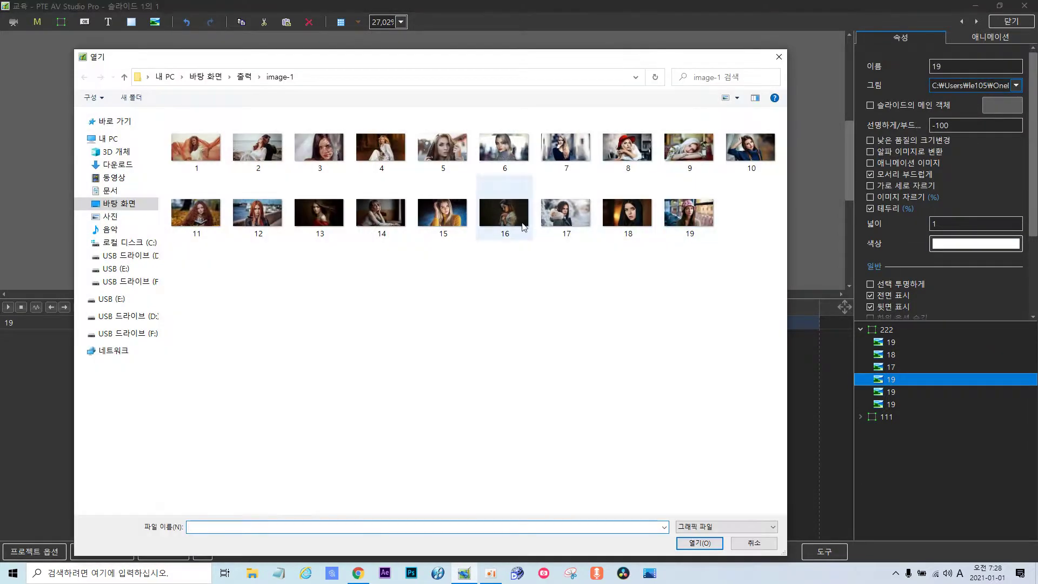
{"action": "double_click", "coordinate": [502, 218]}
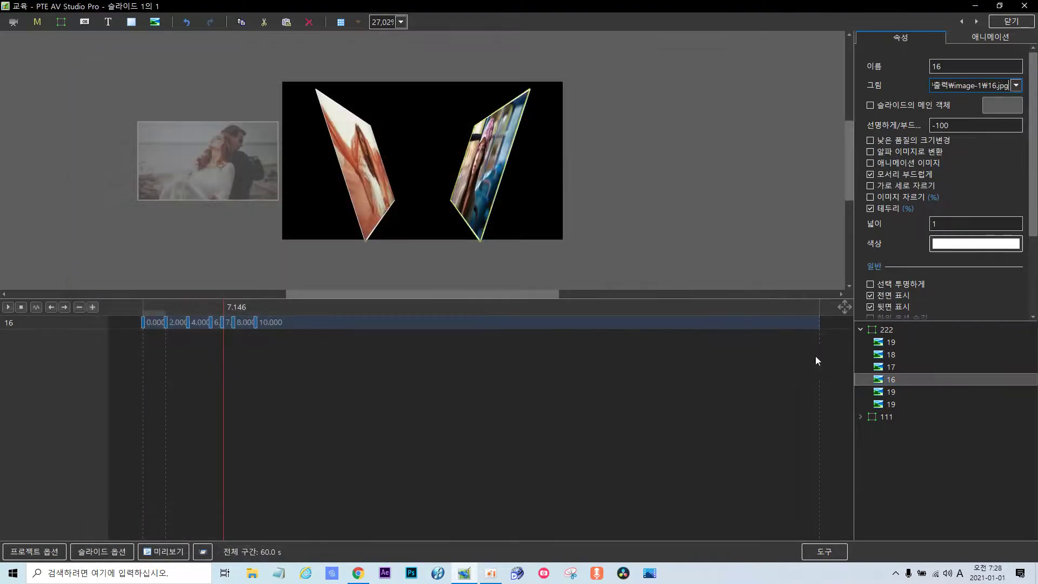
Replace the pictures of the fifth and sixth images in frame 222 with files 15 and 14 from the image-1 folder.
{"action": "left_click", "coordinate": [898, 391]}
{"action": "left_click", "coordinate": [1016, 85]}
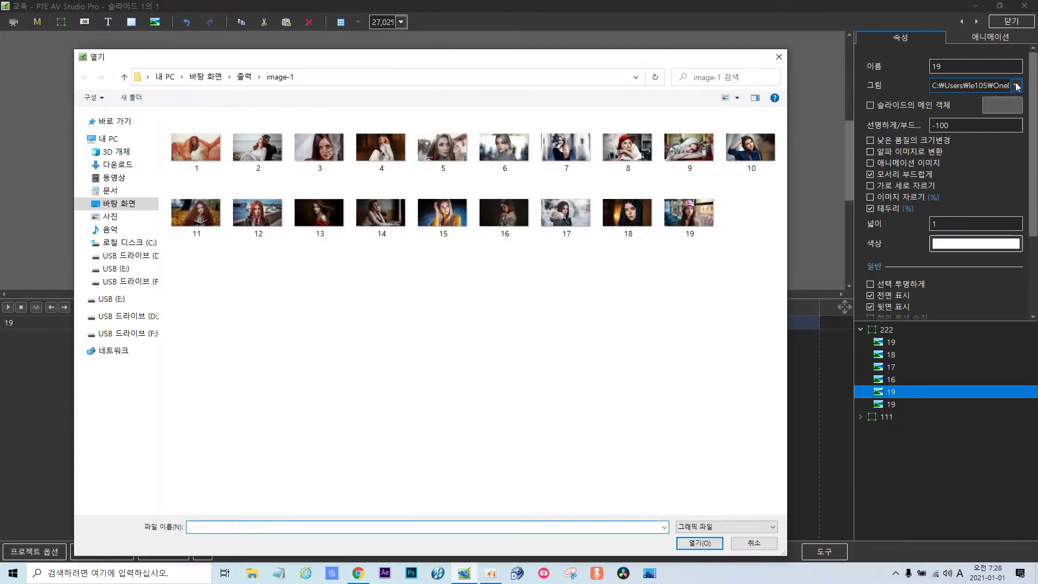
{"action": "double_click", "coordinate": [440, 218]}
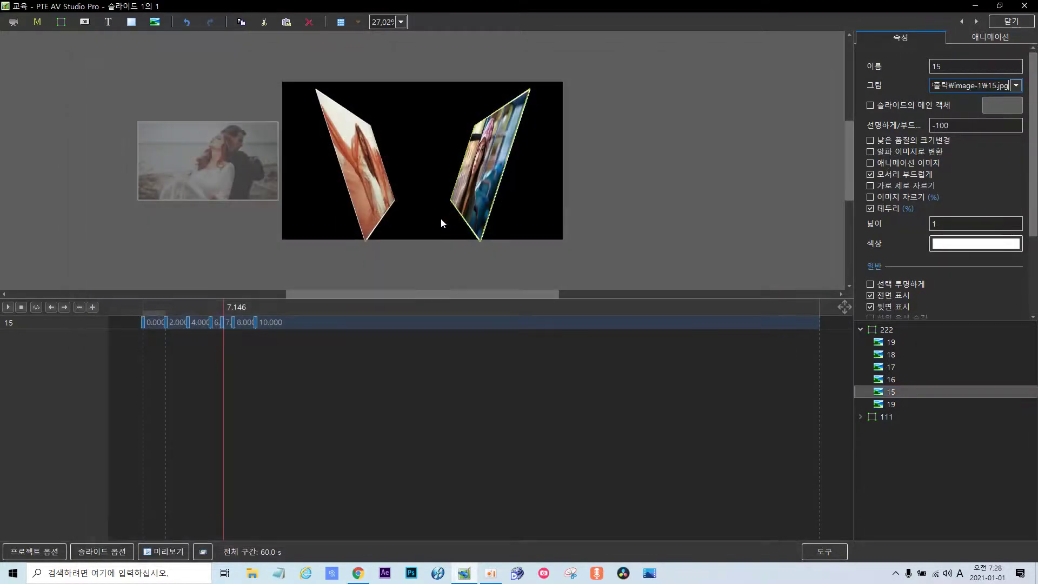
{"action": "left_click", "coordinate": [892, 405]}
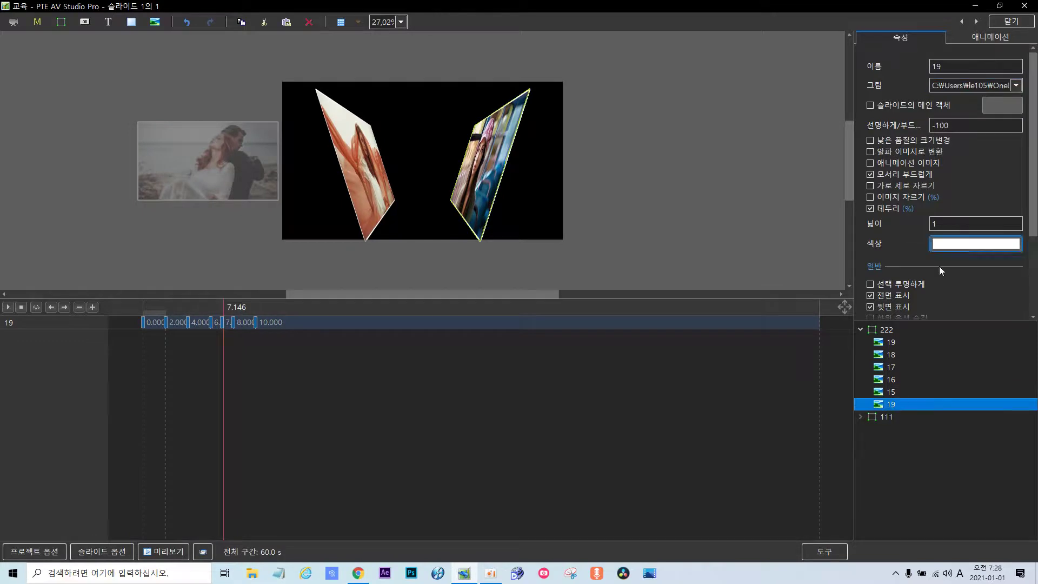
{"action": "left_click", "coordinate": [1017, 85]}
{"action": "double_click", "coordinate": [381, 219]}
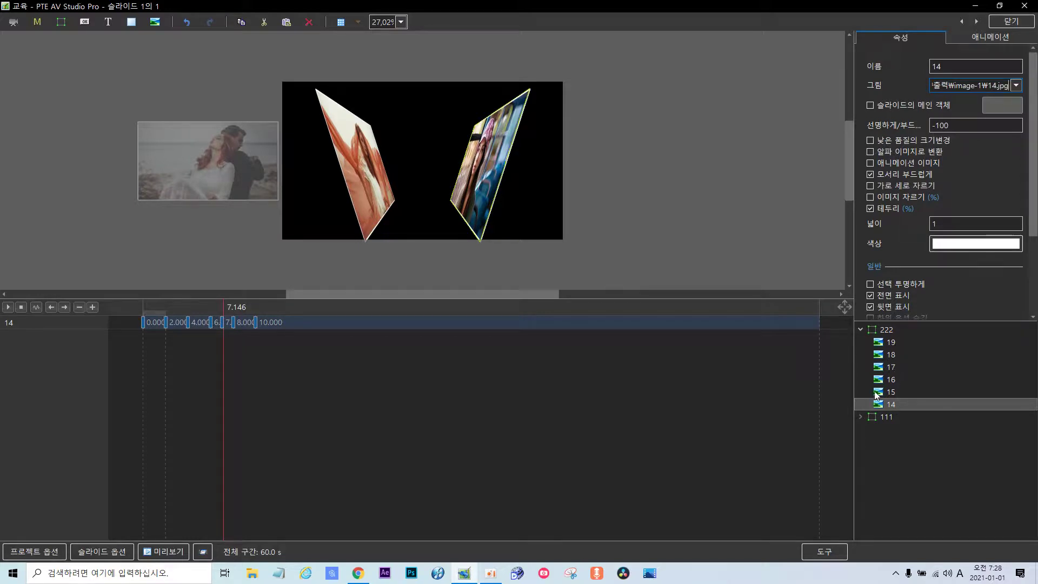
Select all six images in frame 222, from 19 through 14, to show their keyframe tracks together.
{"action": "left_click", "coordinate": [888, 343]}
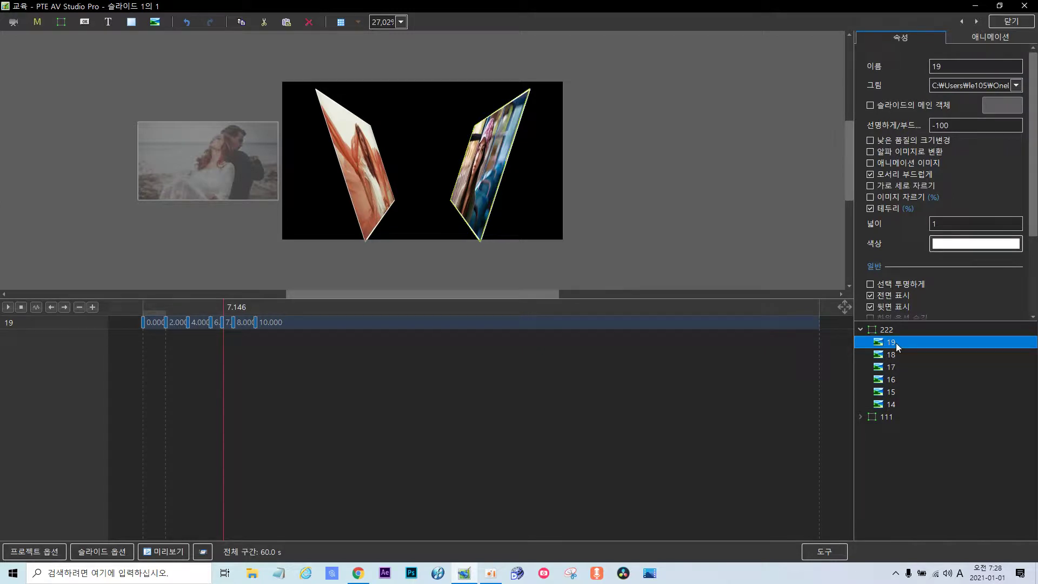
{"action": "left_click", "coordinate": [894, 405], "text": "shift"}
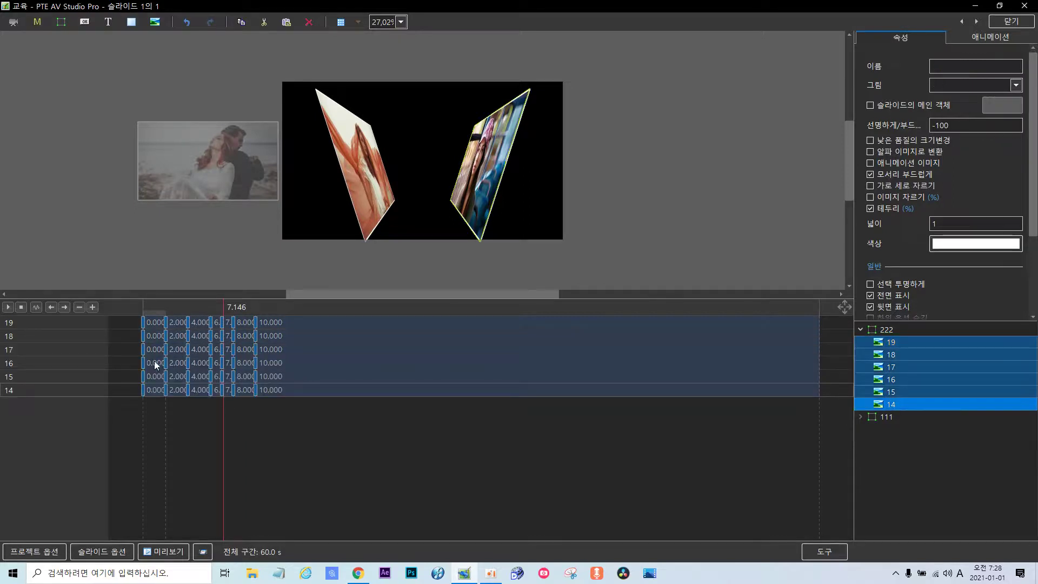
{"action": "left_click", "coordinate": [255, 377]}
{"action": "left_click", "coordinate": [233, 376]}
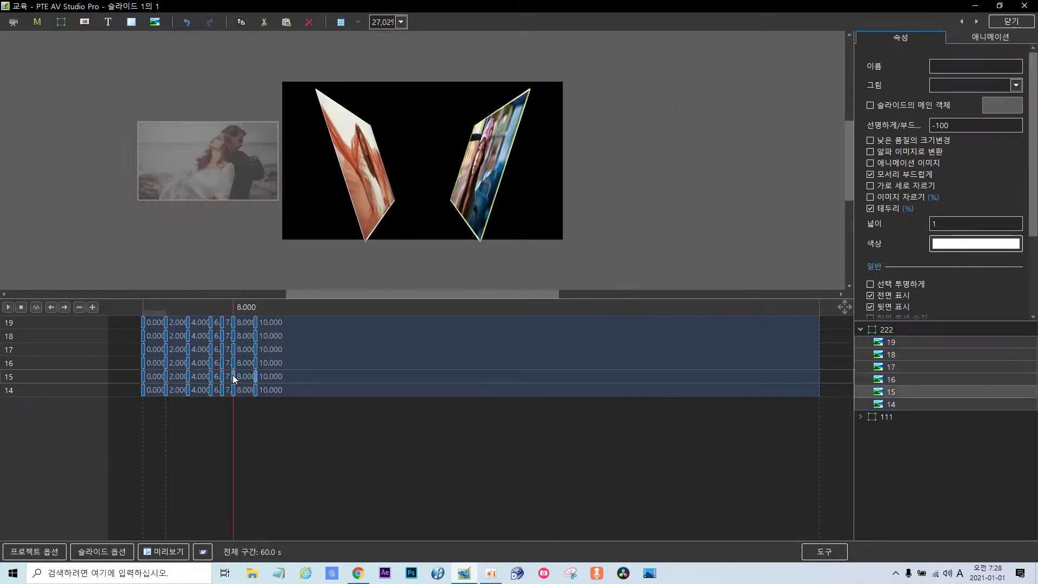
{"action": "left_click", "coordinate": [222, 376]}
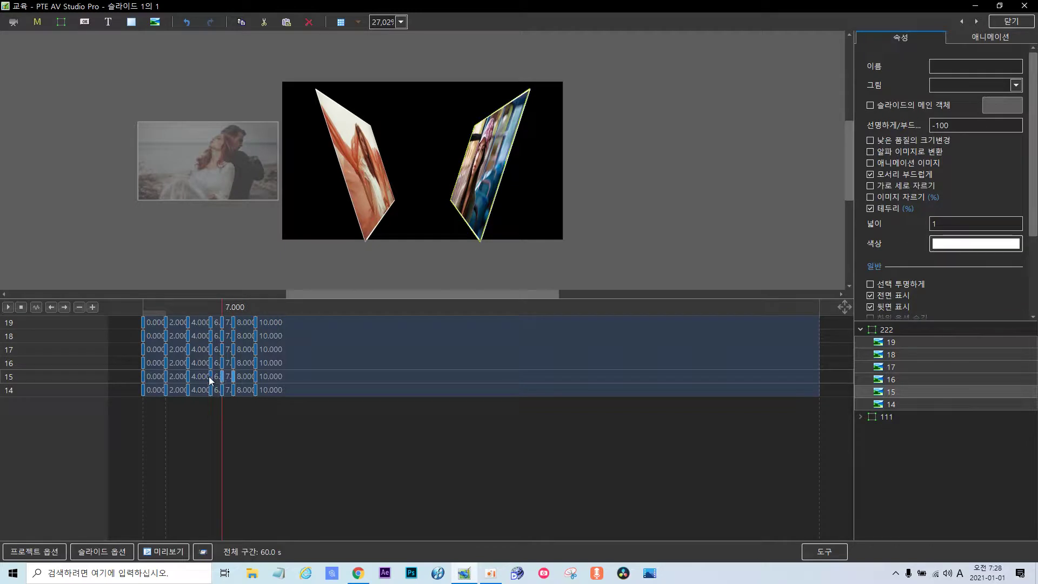
{"action": "left_click", "coordinate": [210, 377]}
{"action": "left_click", "coordinate": [188, 376]}
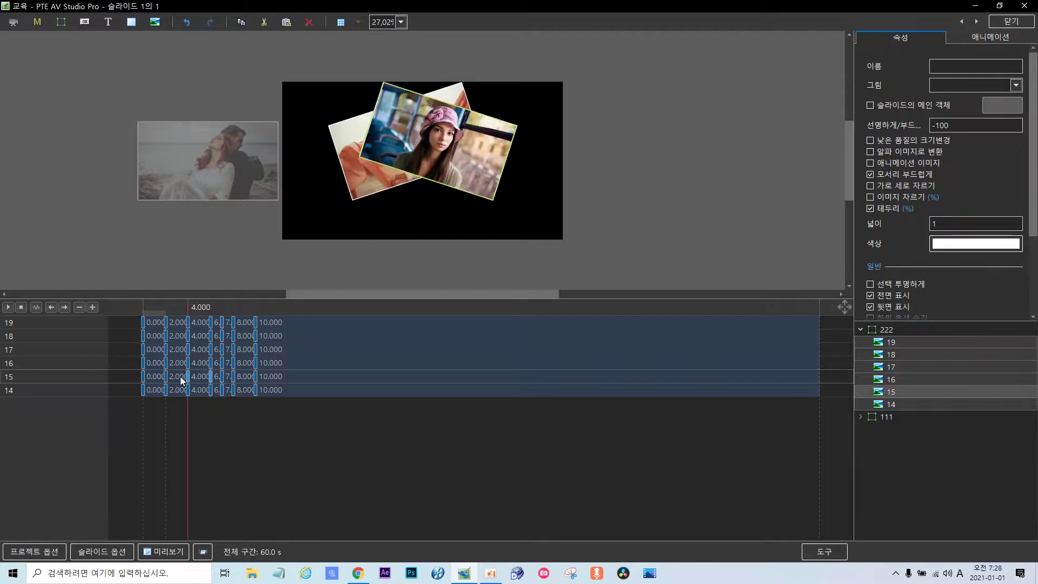
{"action": "left_click", "coordinate": [166, 376]}
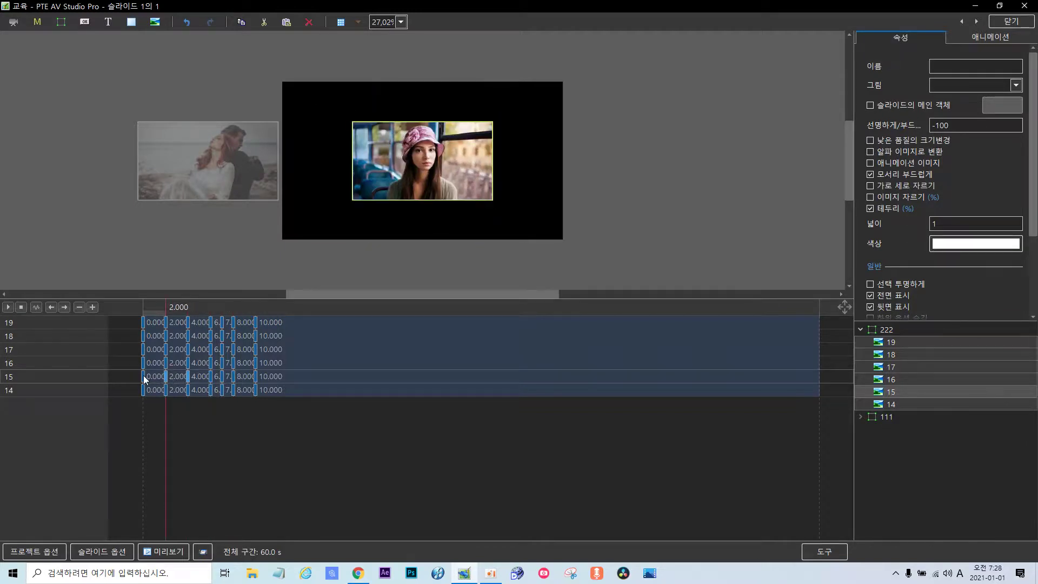
{"action": "left_click", "coordinate": [144, 375]}
{"action": "left_click_drag", "start_coordinate": [144, 375], "coordinate": [158, 379]}
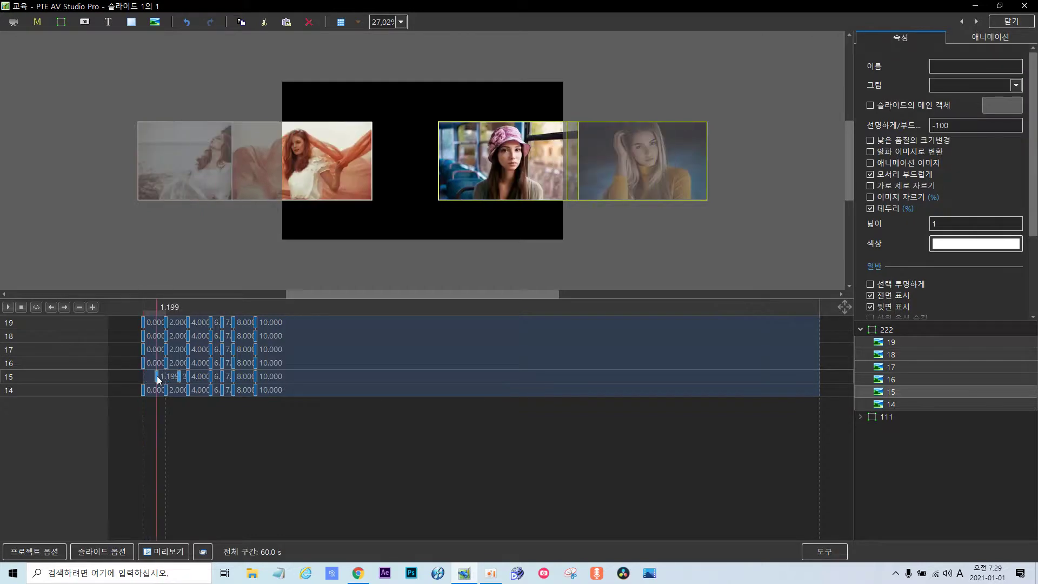
{"action": "key", "text": "ctrl+z"}
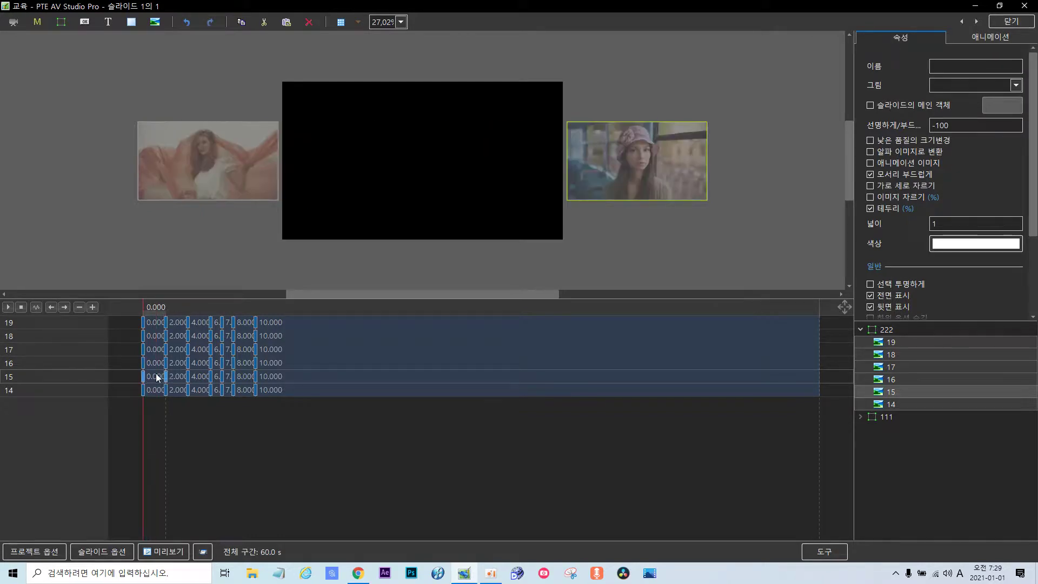
Select all of image 15's keyframes and shift them together along the timeline so they start at 10 seconds.
{"action": "left_click", "coordinate": [256, 378]}
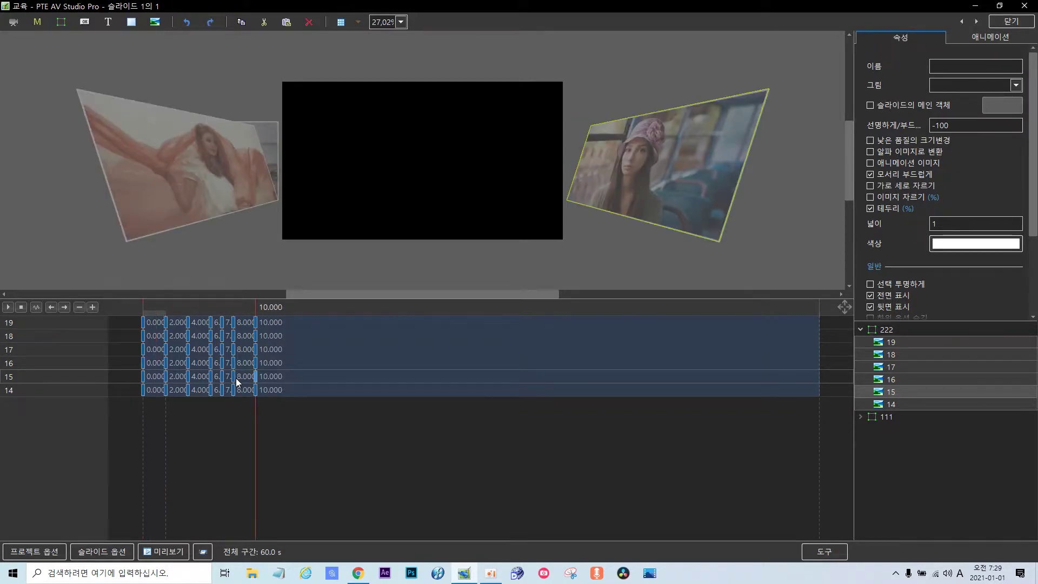
{"action": "left_click", "coordinate": [234, 378]}
{"action": "left_click", "coordinate": [222, 377]}
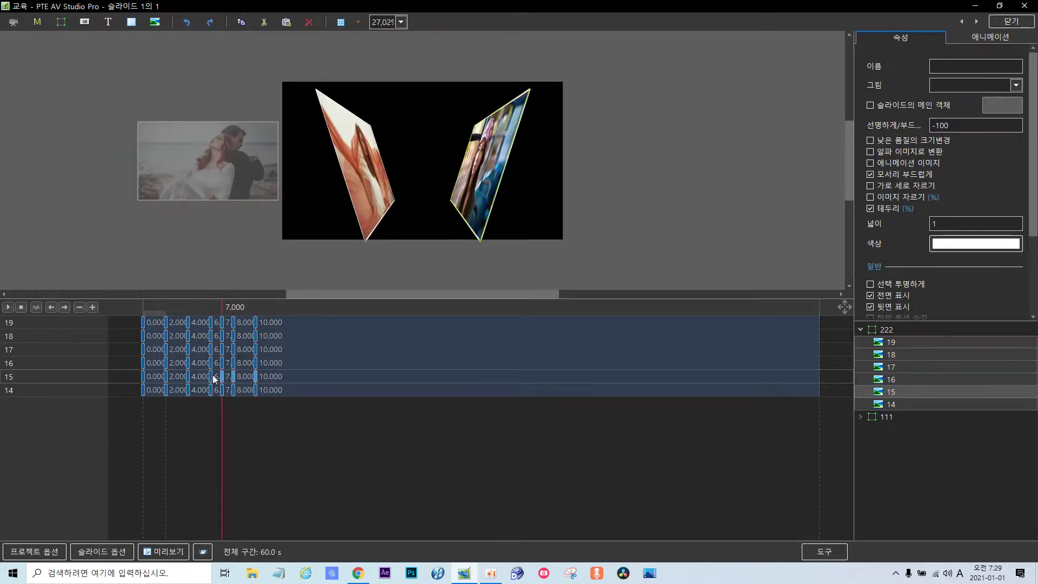
{"action": "left_click", "coordinate": [214, 378]}
{"action": "left_click", "coordinate": [212, 377]}
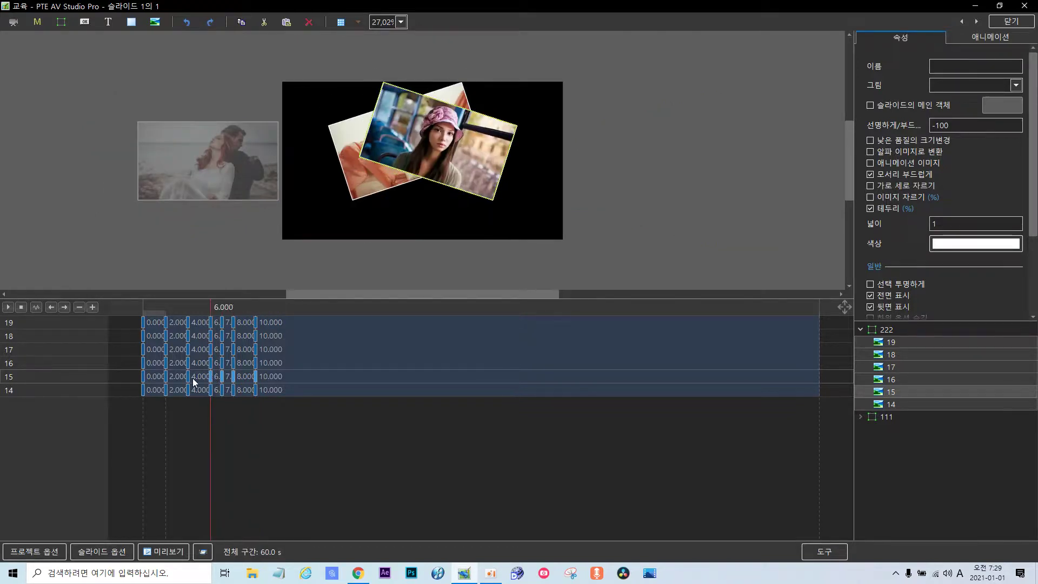
{"action": "left_click", "coordinate": [188, 376]}
{"action": "left_click", "coordinate": [165, 375]}
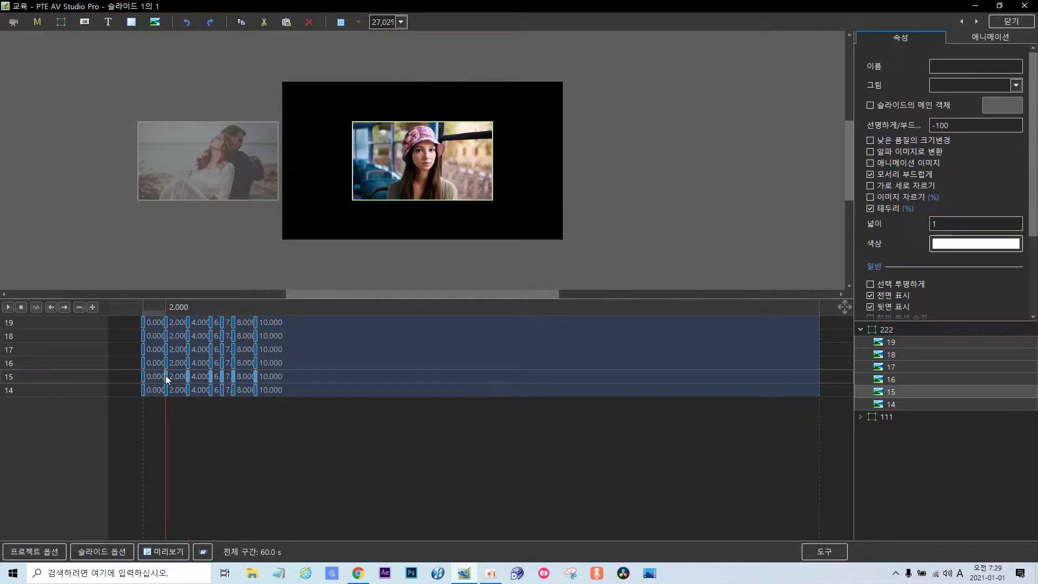
{"action": "left_click", "coordinate": [145, 375]}
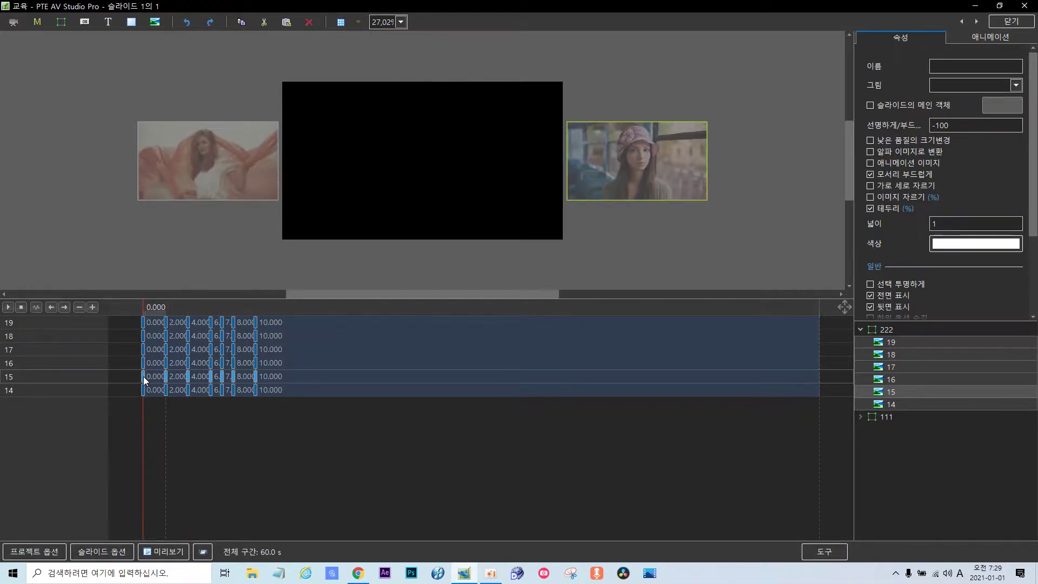
{"action": "left_click_drag", "start_coordinate": [144, 377], "coordinate": [254, 382]}
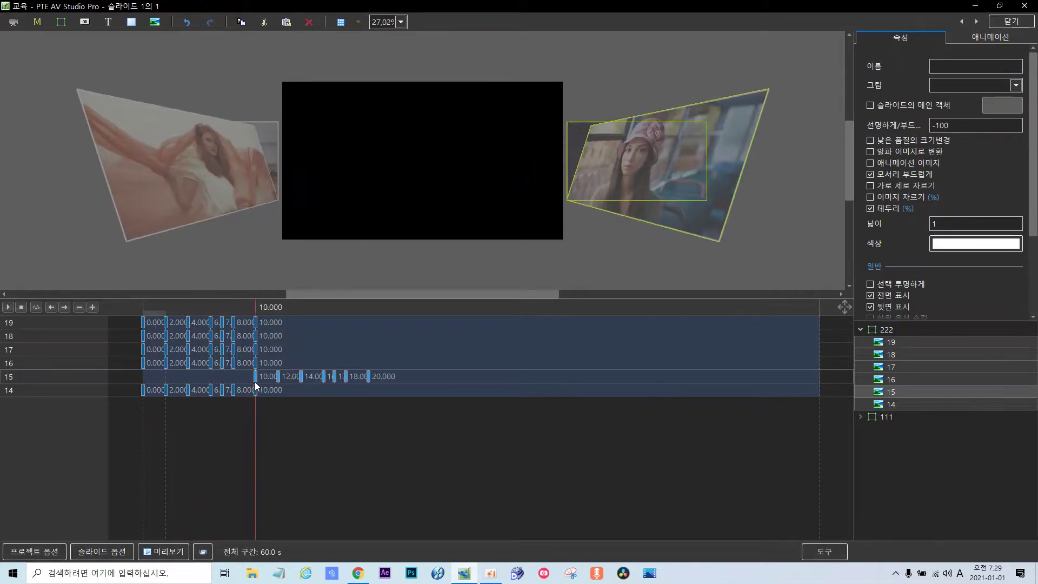
Select all of image 16's keyframes and shift them together so they start at 20 seconds, where image 15's end.
{"action": "left_click", "coordinate": [255, 364]}
{"action": "left_click", "coordinate": [234, 363]}
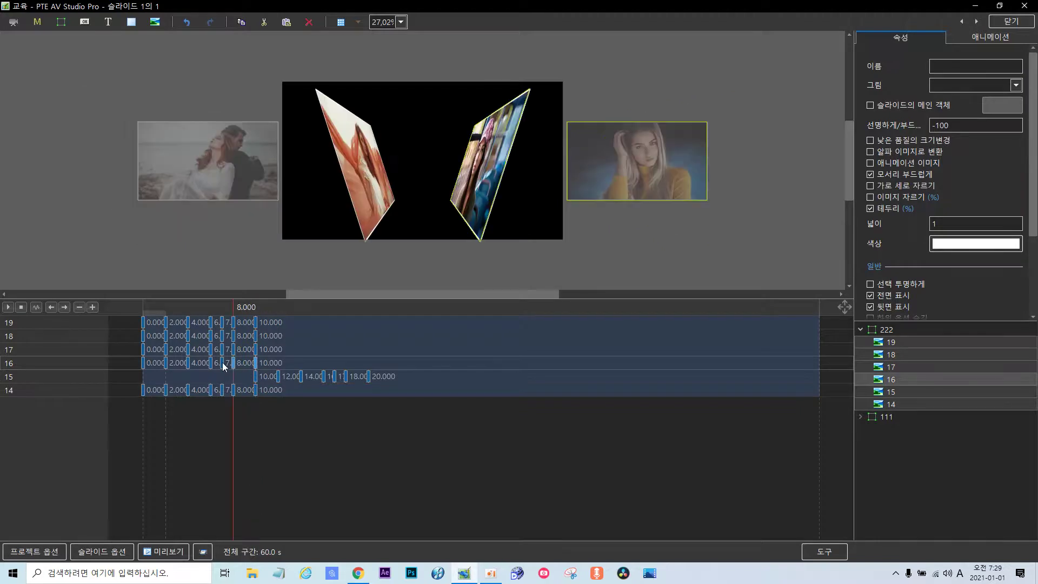
{"action": "left_click", "coordinate": [223, 365]}
{"action": "left_click", "coordinate": [211, 364]}
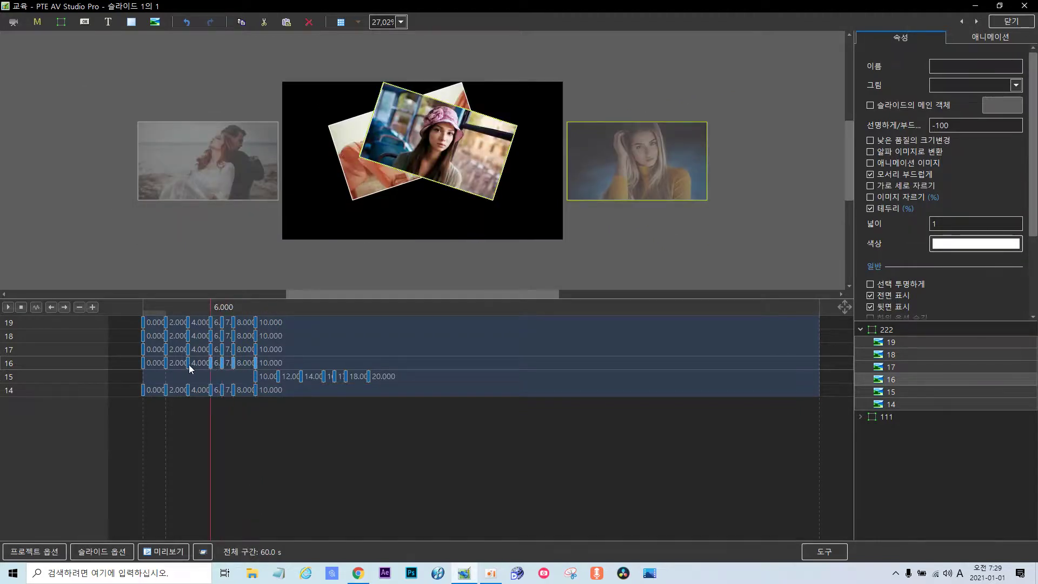
{"action": "left_click", "coordinate": [188, 364]}
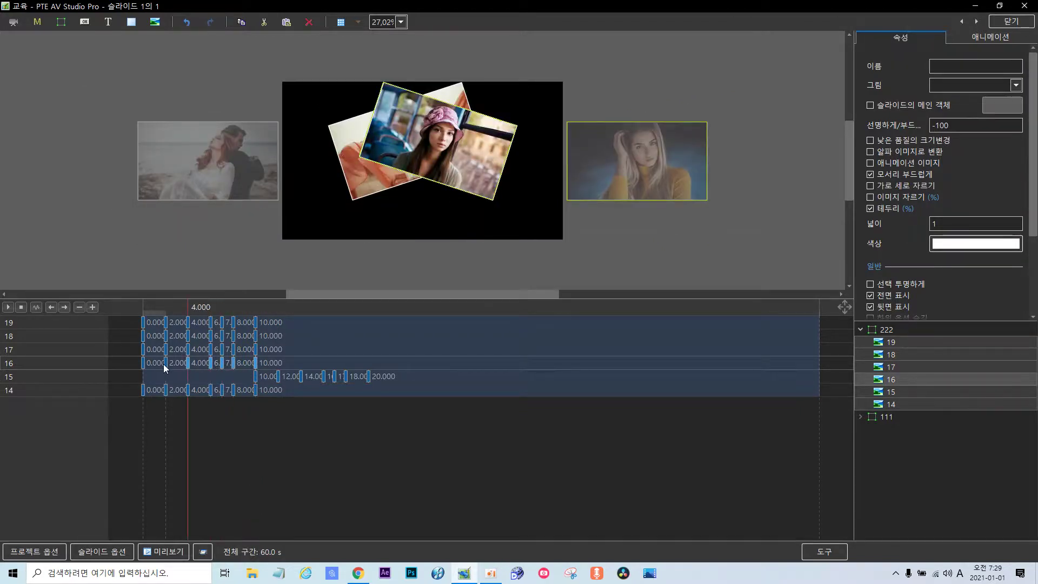
{"action": "left_click", "coordinate": [165, 365]}
{"action": "left_click", "coordinate": [144, 363]}
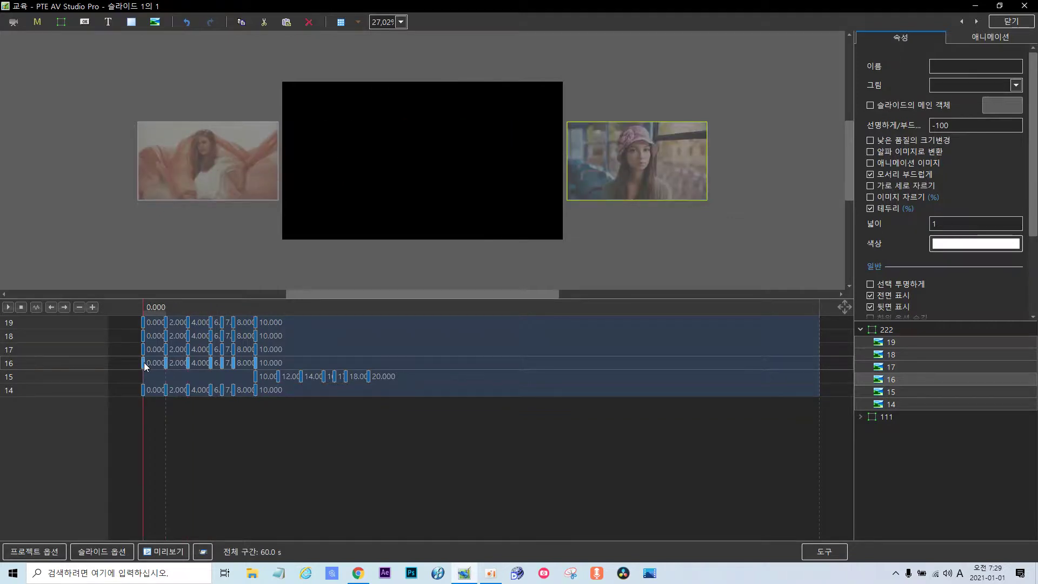
{"action": "left_click_drag", "start_coordinate": [144, 362], "coordinate": [366, 364]}
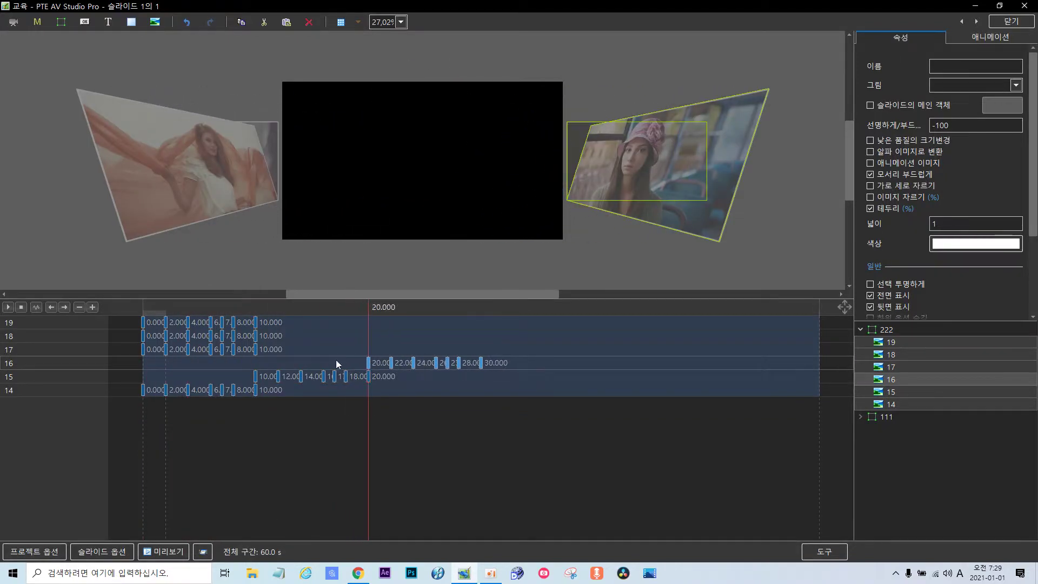
Select all of image 17's keyframes and shift them together so they start at 30 seconds, where image 16's end.
{"action": "left_click", "coordinate": [255, 350]}
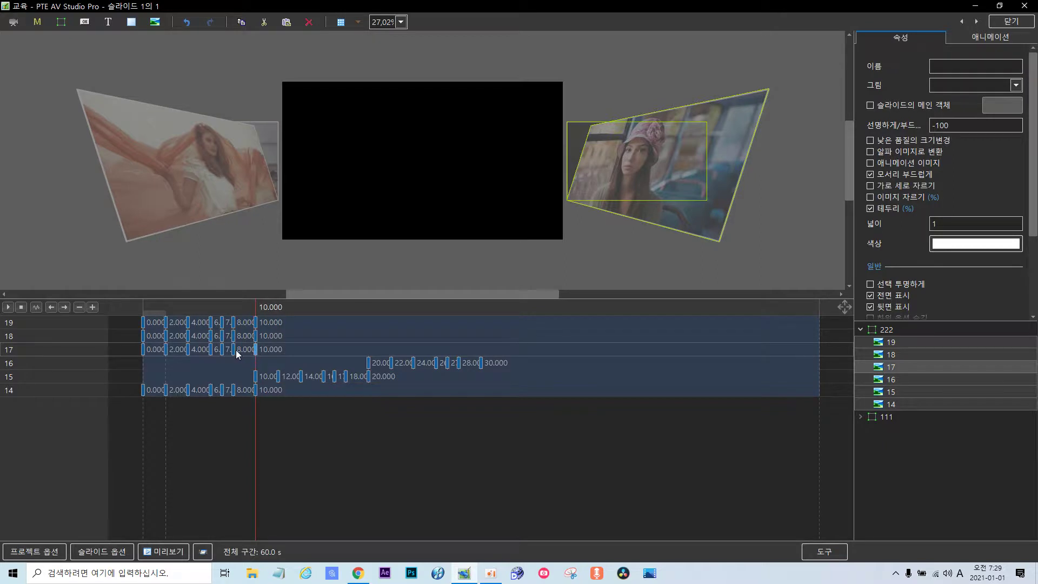
{"action": "left_click", "coordinate": [232, 349]}
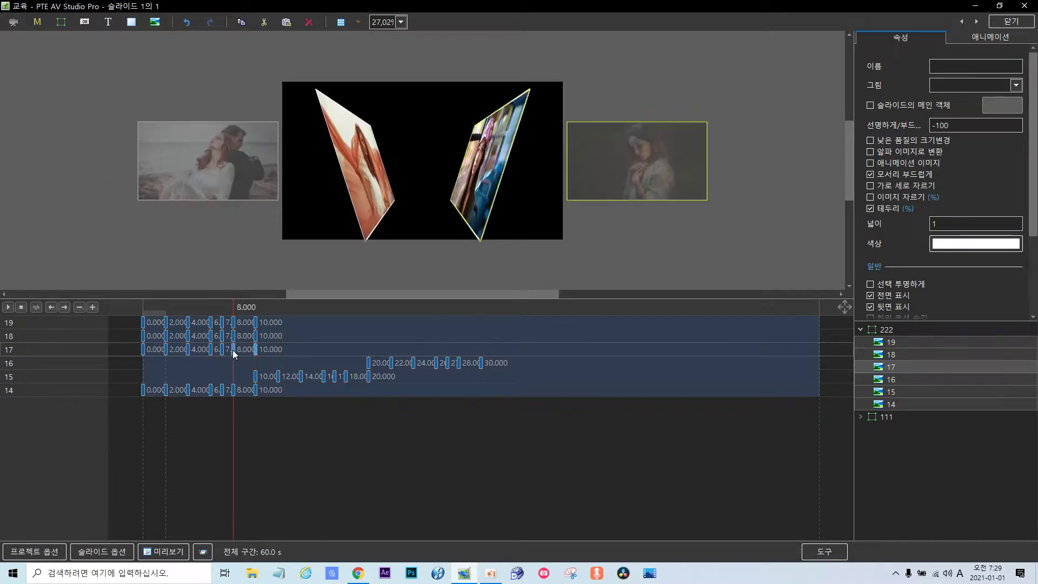
{"action": "left_click", "coordinate": [222, 350]}
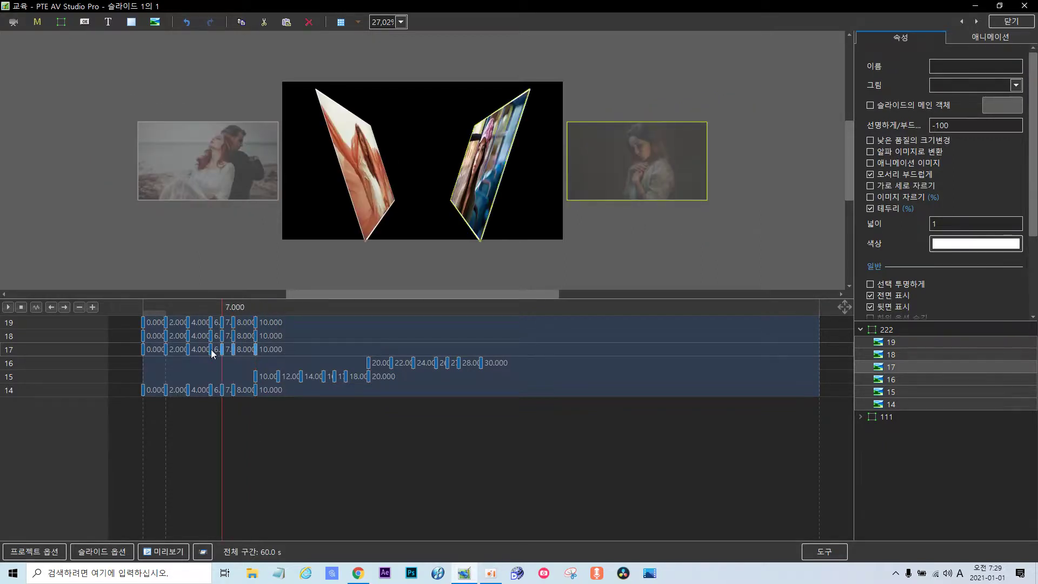
{"action": "left_click", "coordinate": [211, 350]}
{"action": "left_click", "coordinate": [189, 350]}
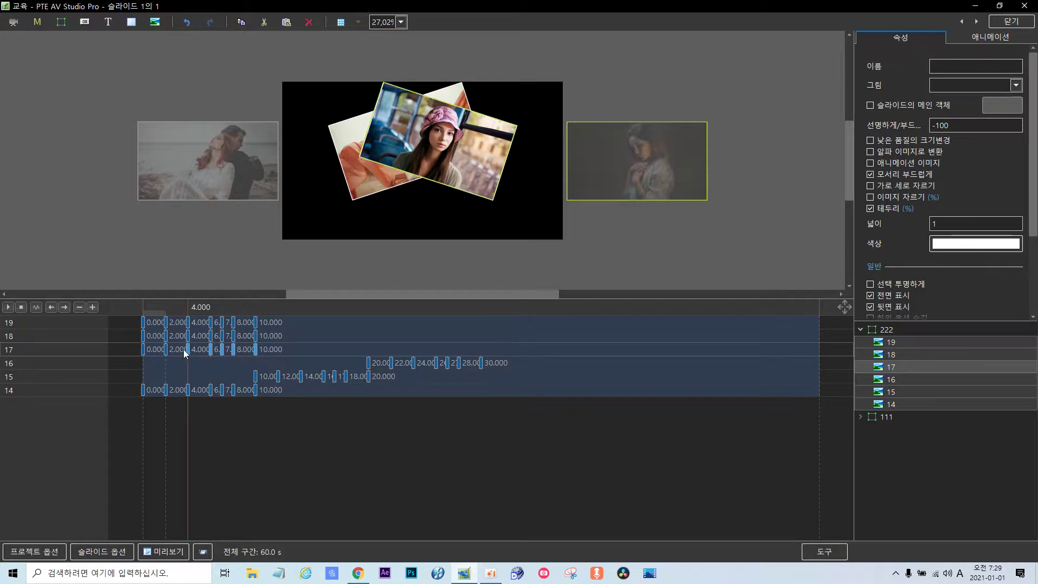
{"action": "left_click", "coordinate": [166, 350]}
{"action": "left_click", "coordinate": [144, 350]}
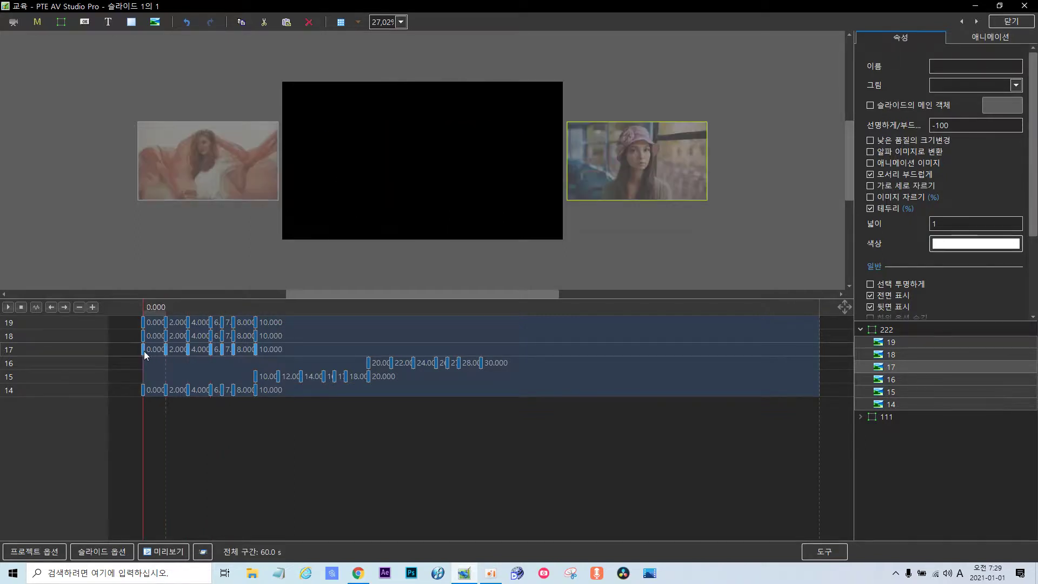
{"action": "left_click_drag", "start_coordinate": [144, 352], "coordinate": [483, 355]}
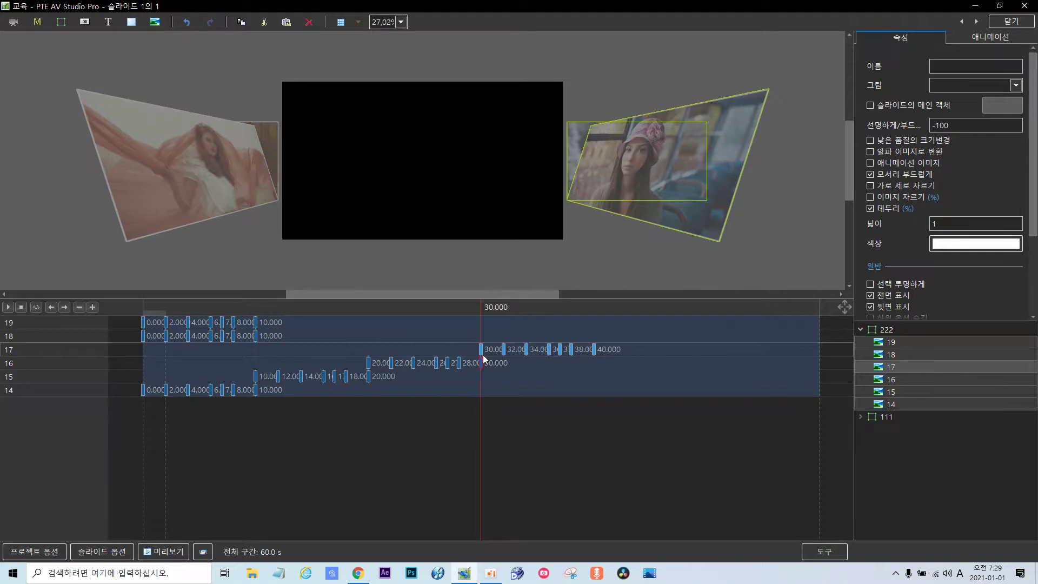
Select all of image 18's keyframes and shift them together so they start at 40 seconds, where image 17's end.
{"action": "left_click", "coordinate": [254, 336]}
{"action": "left_click", "coordinate": [234, 337]}
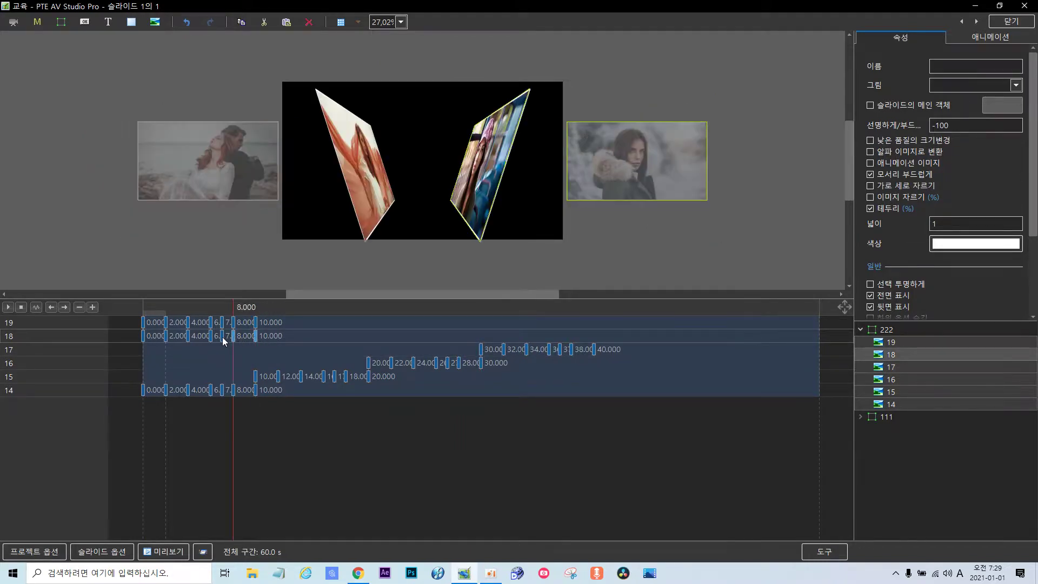
{"action": "left_click", "coordinate": [222, 336]}
{"action": "left_click", "coordinate": [212, 337]}
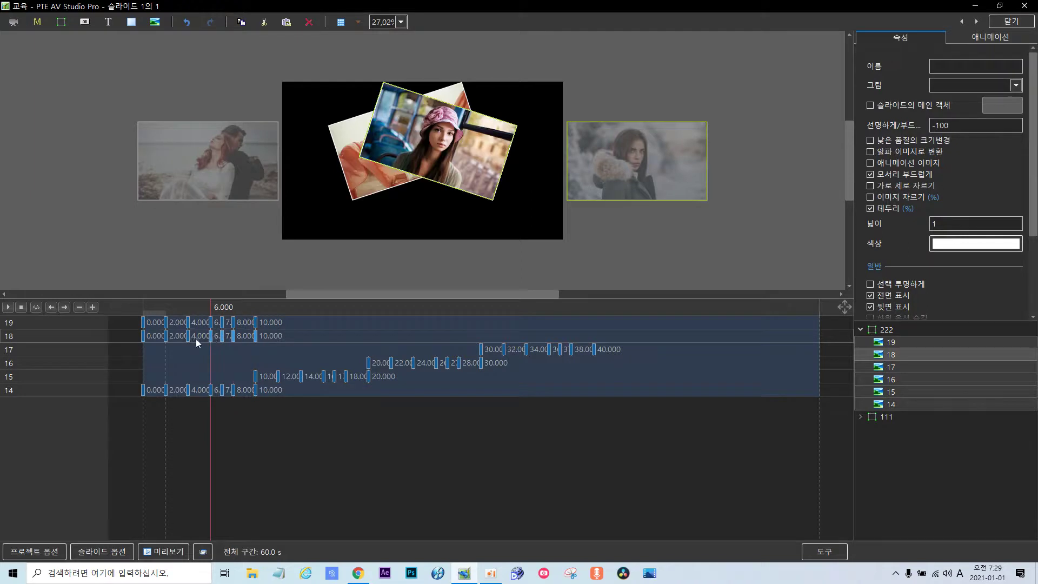
{"action": "left_click", "coordinate": [187, 338]}
{"action": "left_click", "coordinate": [165, 336]}
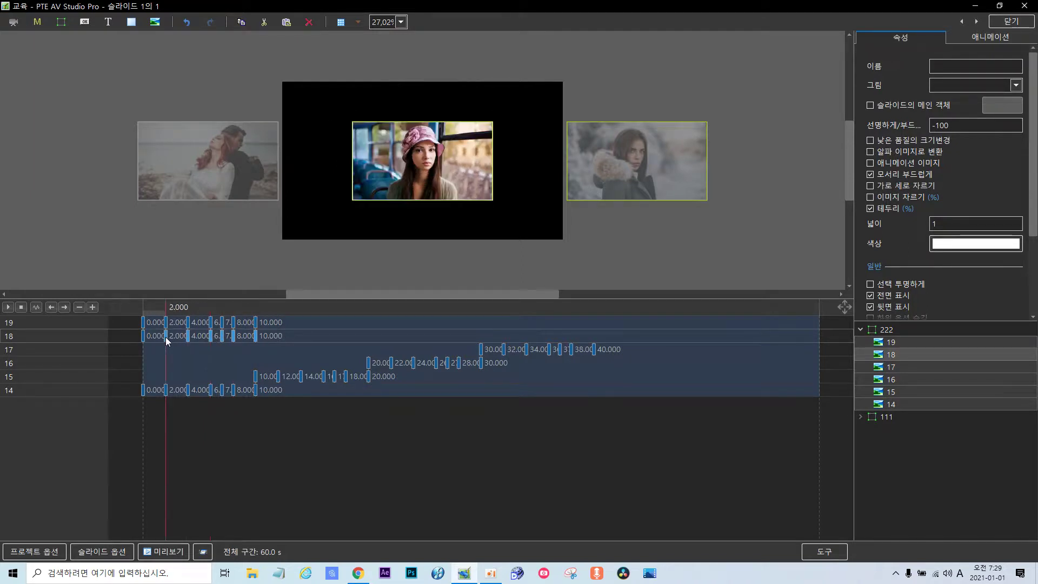
{"action": "left_click", "coordinate": [143, 336]}
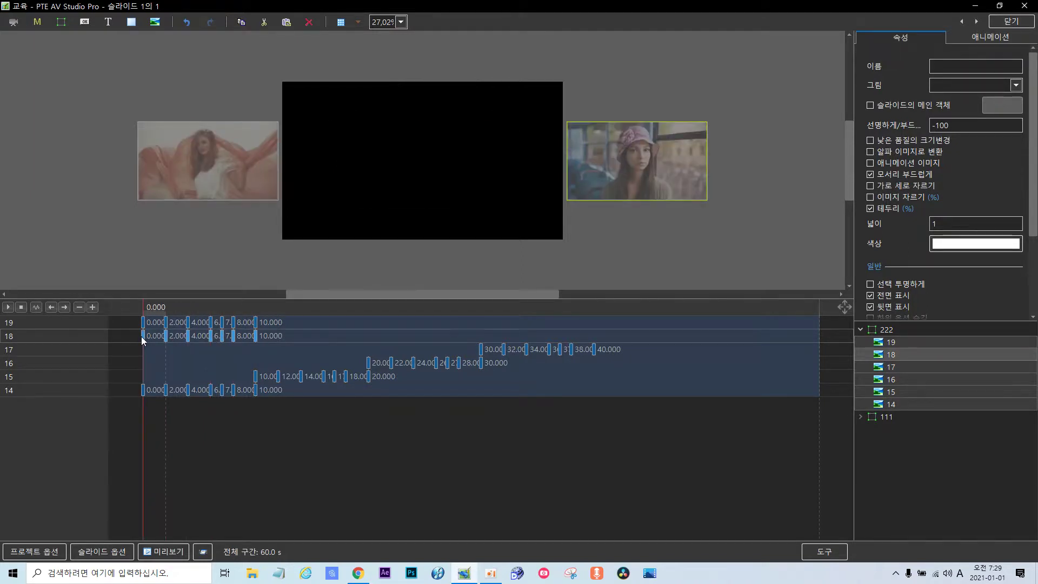
{"action": "left_click_drag", "start_coordinate": [141, 336], "coordinate": [593, 328]}
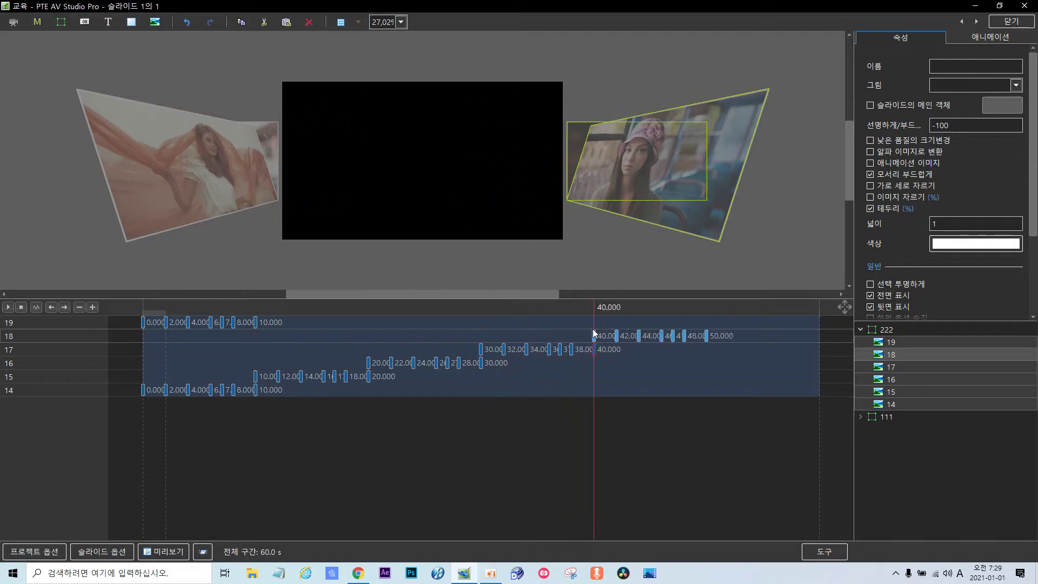
Select all of image 19's keyframes and shift them together so they start at 50 seconds, where image 18's end.
{"action": "left_click", "coordinate": [256, 323]}
{"action": "left_click", "coordinate": [234, 324]}
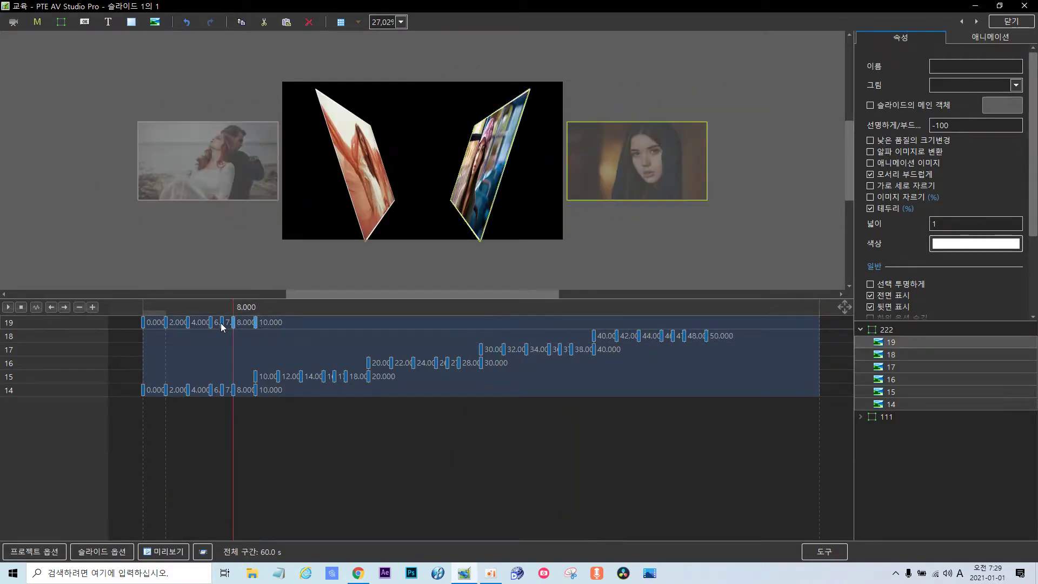
{"action": "left_click", "coordinate": [221, 323]}
{"action": "left_click", "coordinate": [210, 323]}
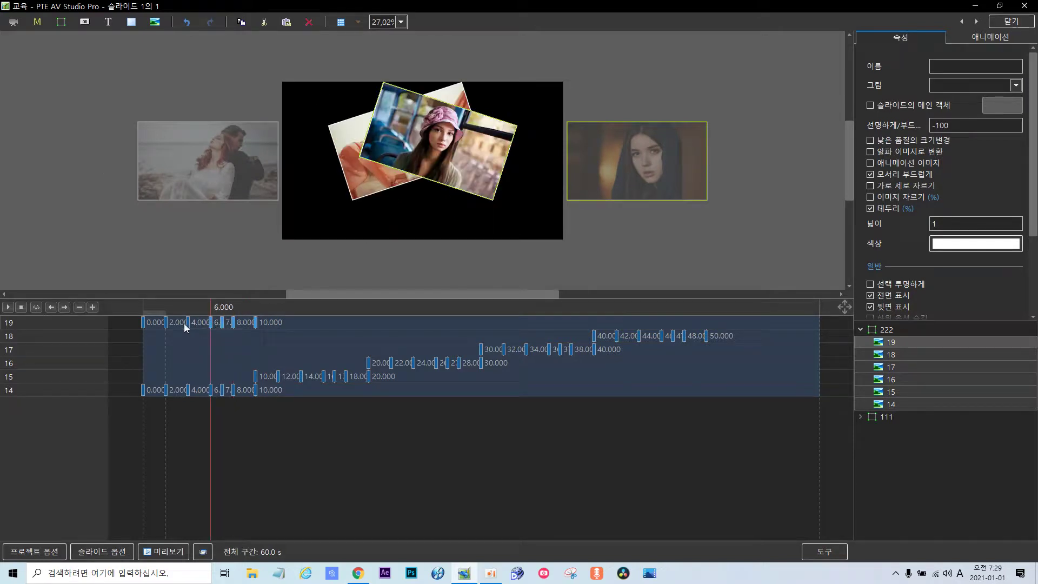
{"action": "left_click", "coordinate": [188, 324]}
{"action": "left_click", "coordinate": [164, 323]}
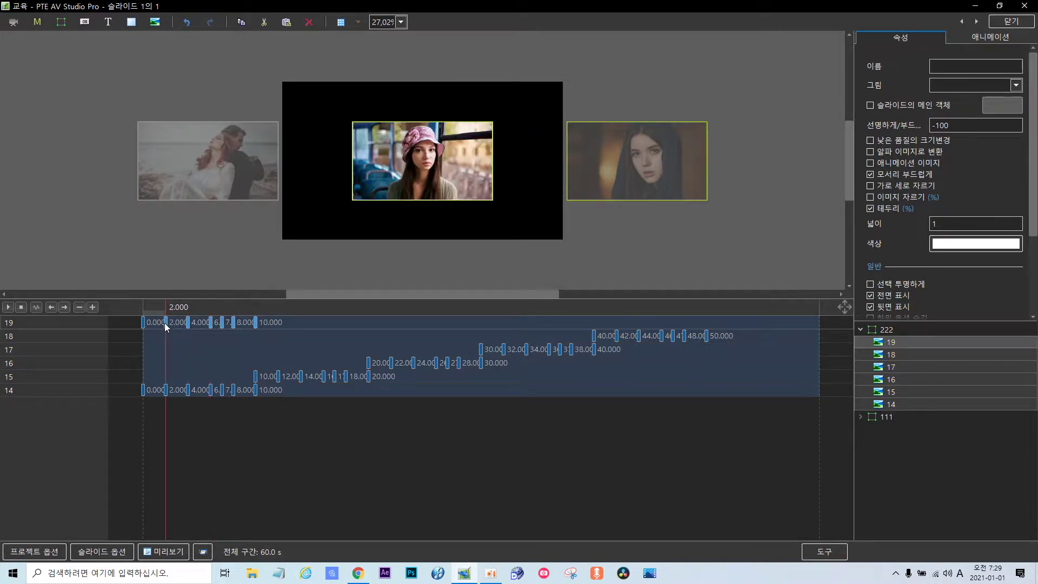
{"action": "left_click", "coordinate": [142, 323]}
{"action": "left_click_drag", "start_coordinate": [142, 322], "coordinate": [706, 326]}
{"action": "left_click", "coordinate": [796, 320]}
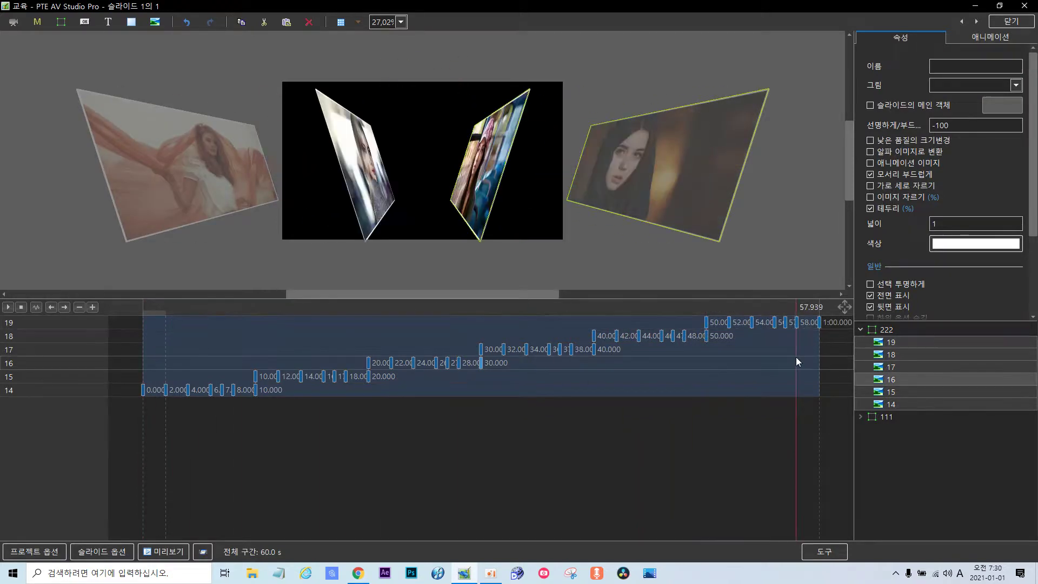
Move image 19's last keyframe slightly earlier to 59.521 seconds and image 14's first keyframe slightly later to 0.432 seconds.
{"action": "left_click_drag", "start_coordinate": [820, 324], "coordinate": [814, 323]}
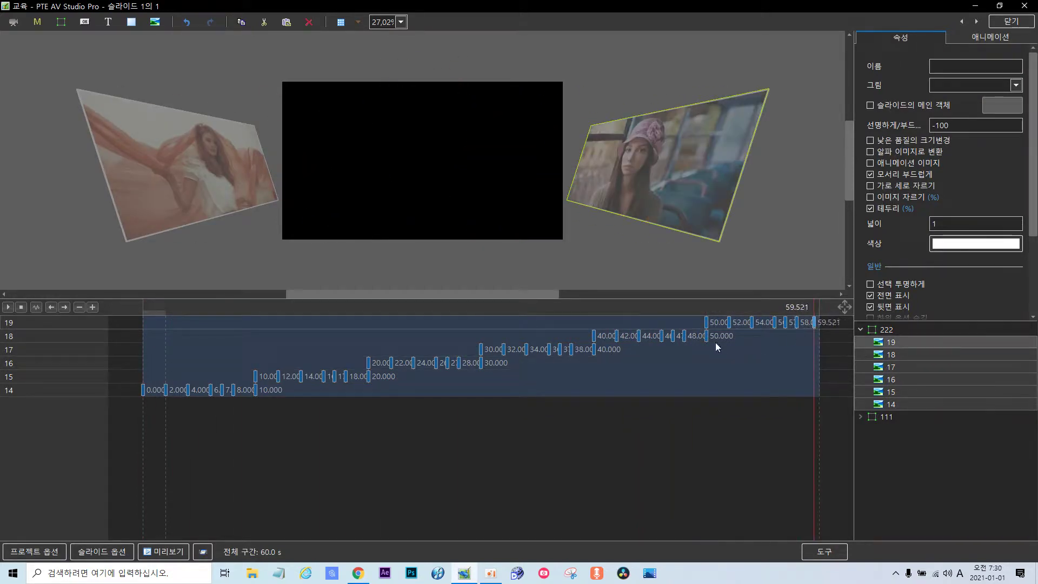
{"action": "left_click", "coordinate": [142, 389]}
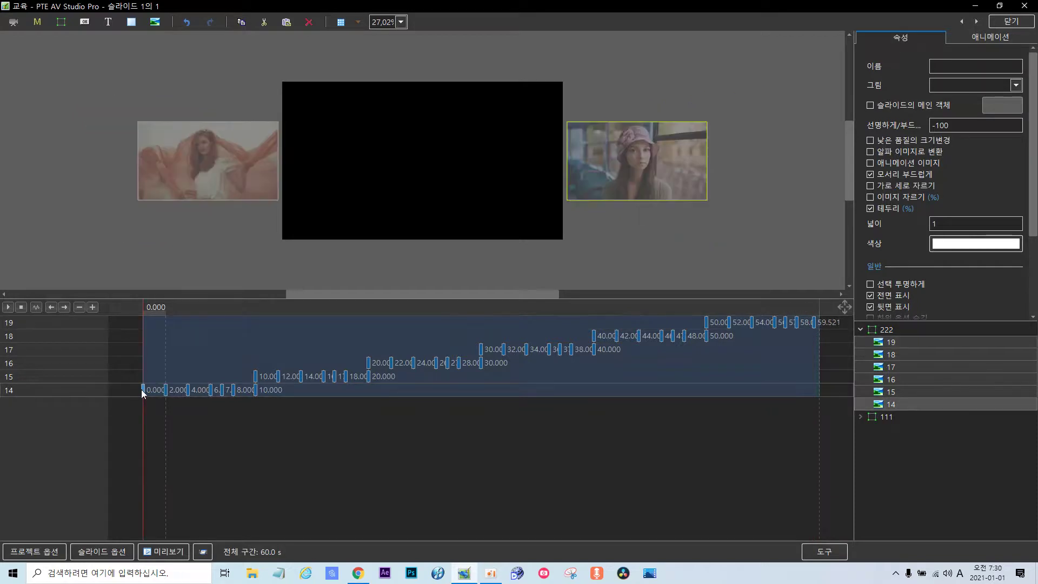
{"action": "left_click_drag", "start_coordinate": [148, 388], "coordinate": [148, 388]}
Select the objects from image 19 through image 6 across frames 222 and 111 to compare their keyframe tracks.
{"action": "left_click", "coordinate": [860, 417]}
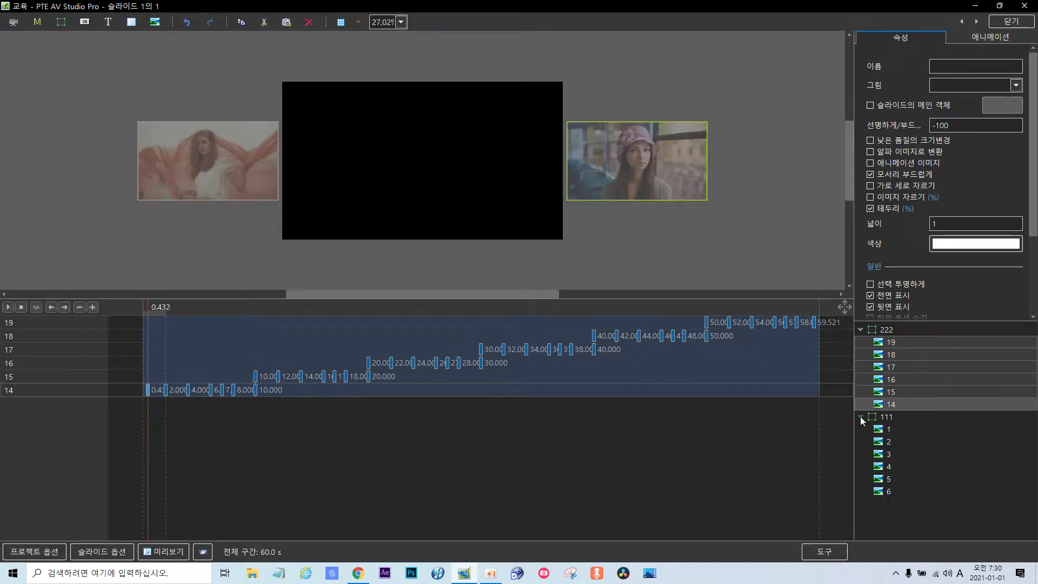
{"action": "left_click", "coordinate": [898, 343]}
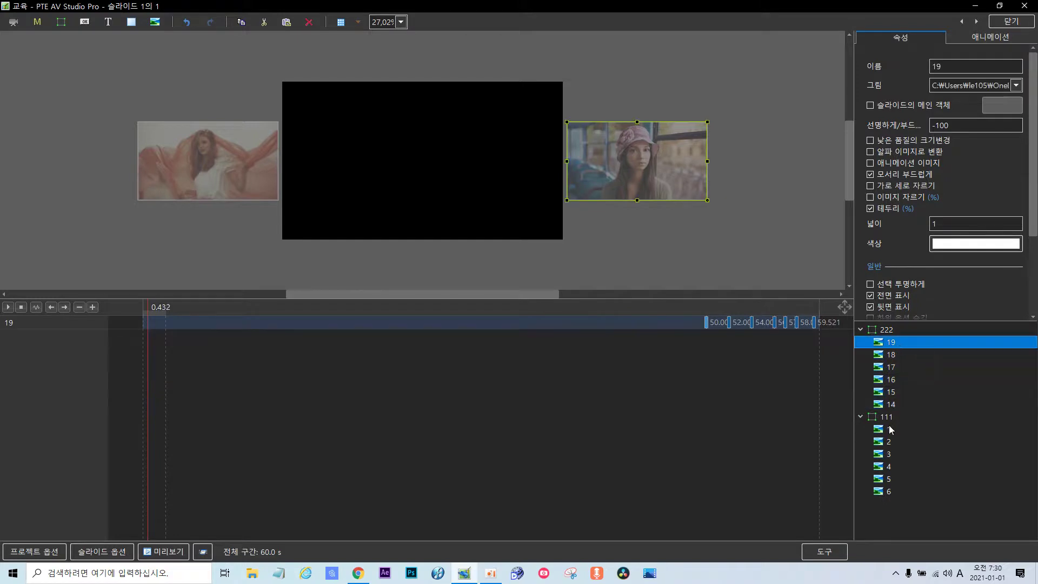
{"action": "left_click", "coordinate": [890, 490], "text": "ctrl"}
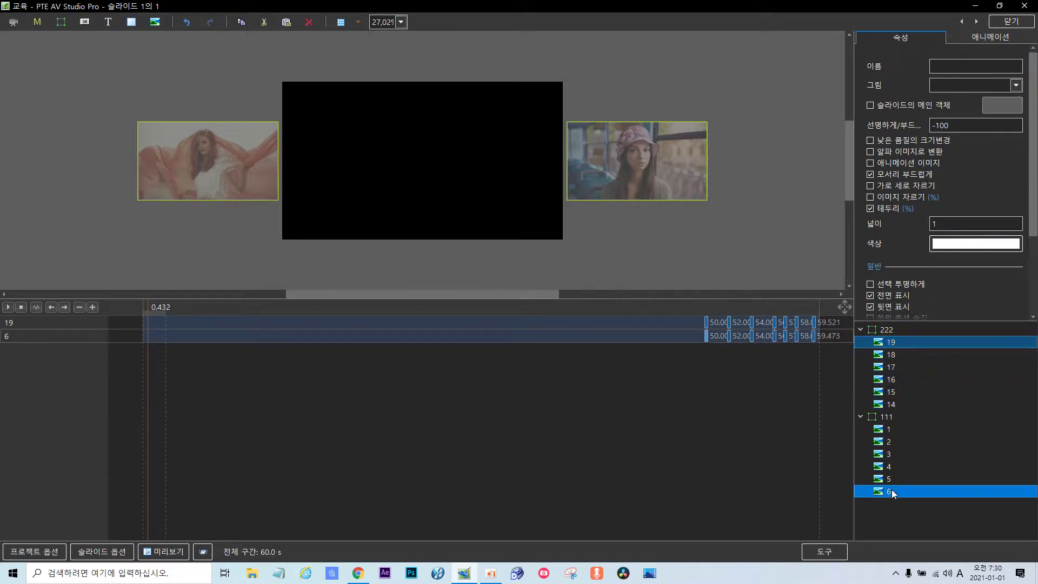
{"action": "left_click", "coordinate": [894, 343]}
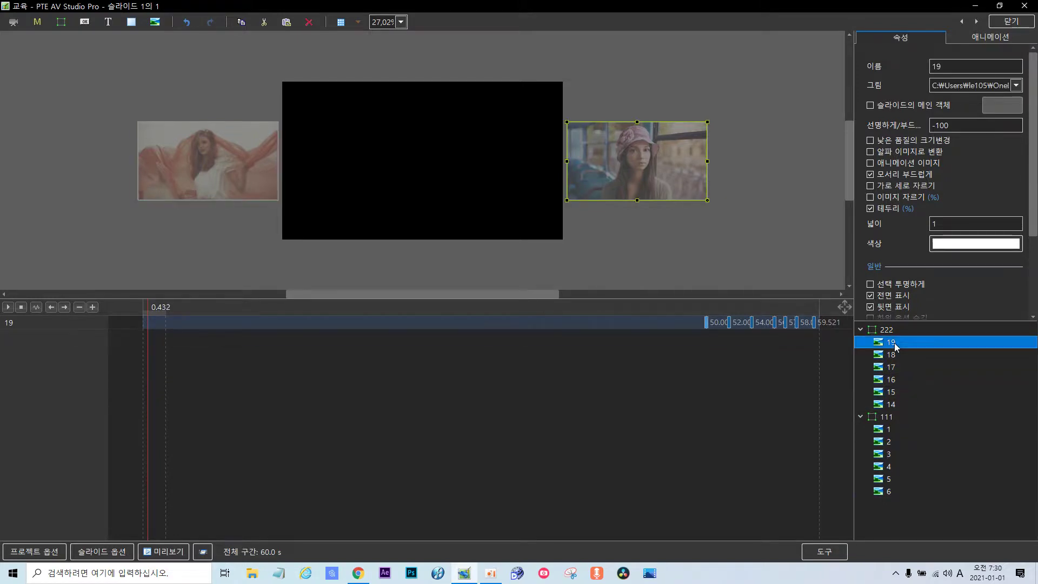
{"action": "left_click", "coordinate": [890, 492], "text": "shift"}
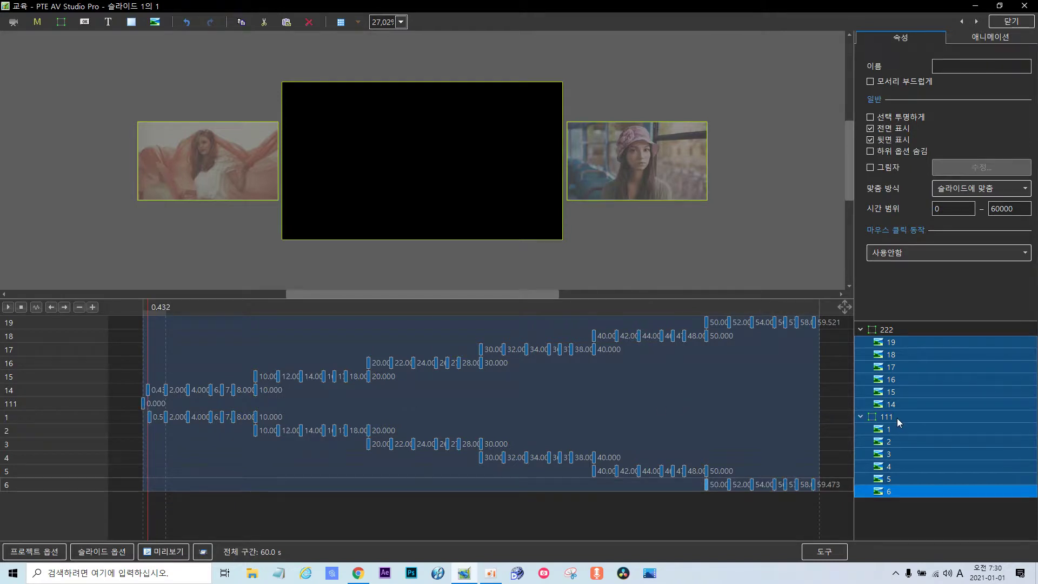
Collapse frames 222 and 111 in the object tree and play the slide animation from the start.
{"action": "left_click", "coordinate": [861, 329]}
{"action": "left_click", "coordinate": [887, 332]}
{"action": "left_click", "coordinate": [862, 342]}
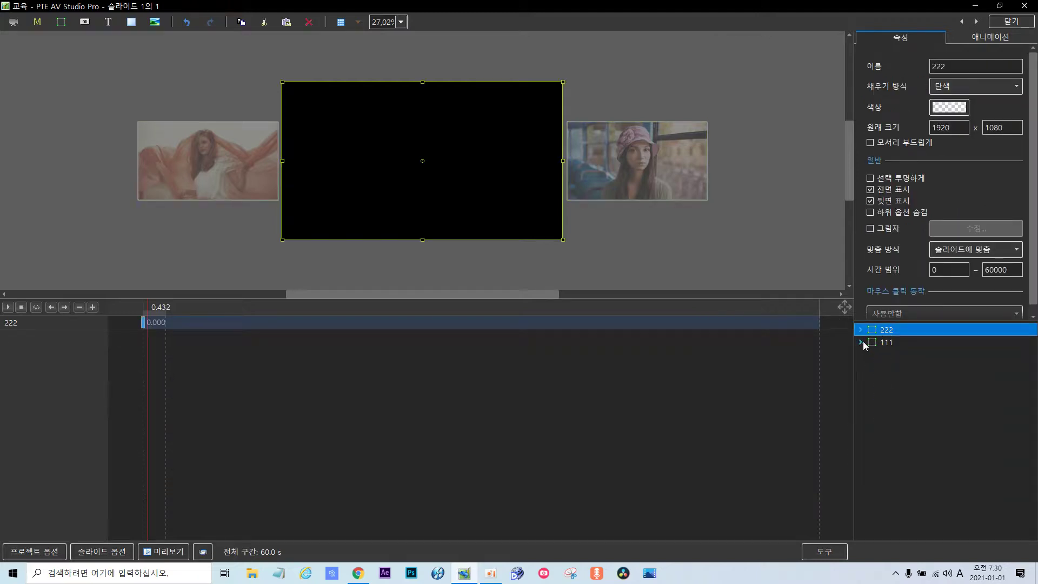
{"action": "left_click", "coordinate": [145, 349]}
{"action": "left_click", "coordinate": [4, 308]}
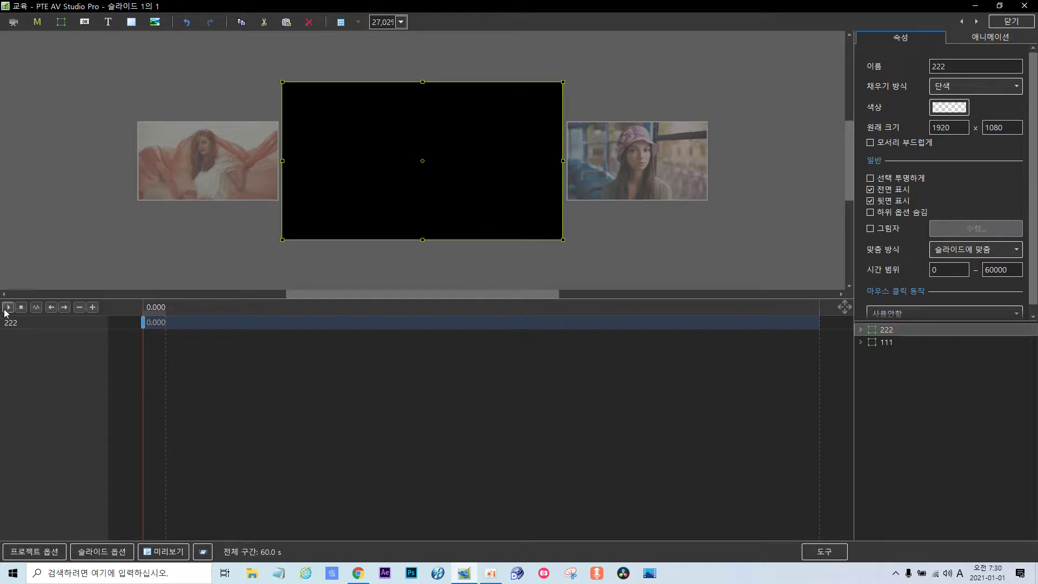
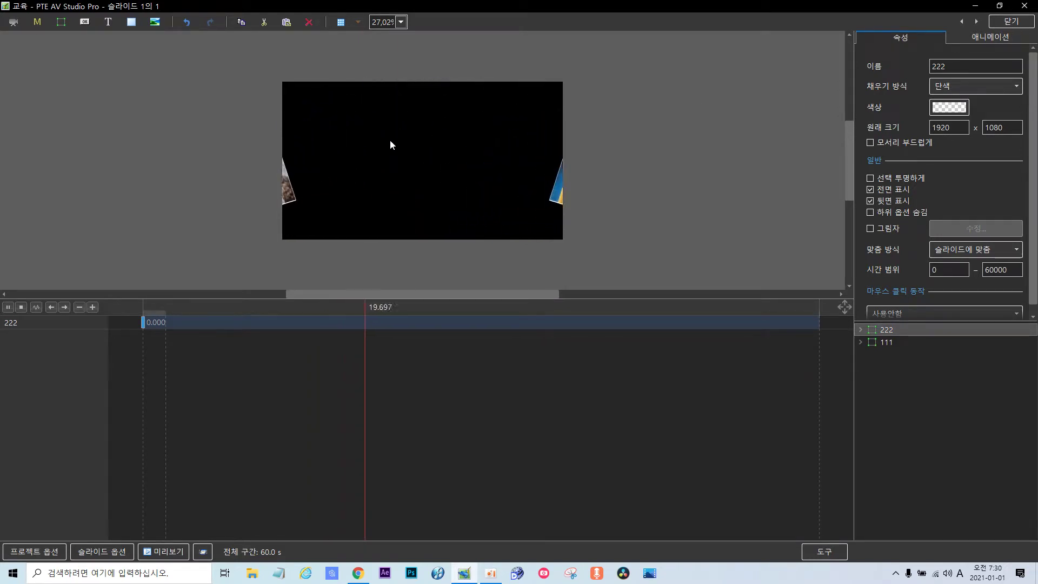
Close the object editor, rewind the slide preview to its start in the main window, and reopen the editor.
{"action": "left_click", "coordinate": [1002, 22]}
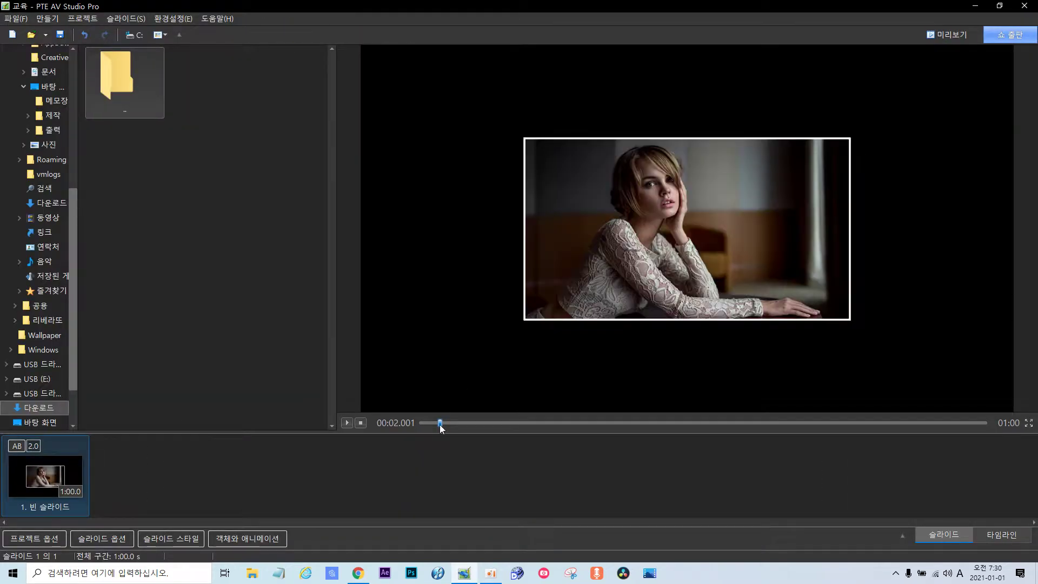
{"action": "left_click_drag", "start_coordinate": [441, 425], "coordinate": [400, 430]}
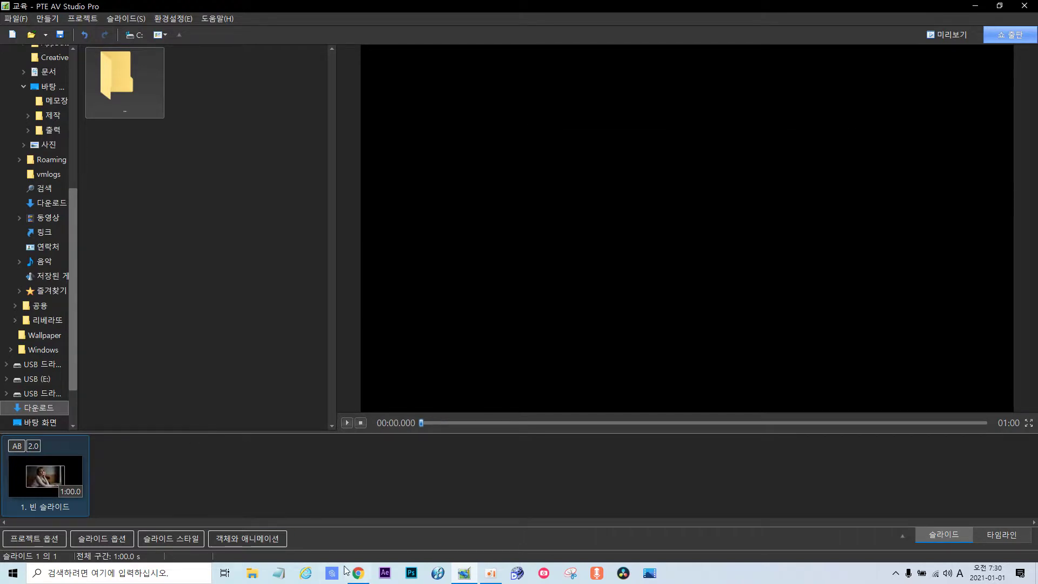
{"action": "left_click", "coordinate": [265, 542]}
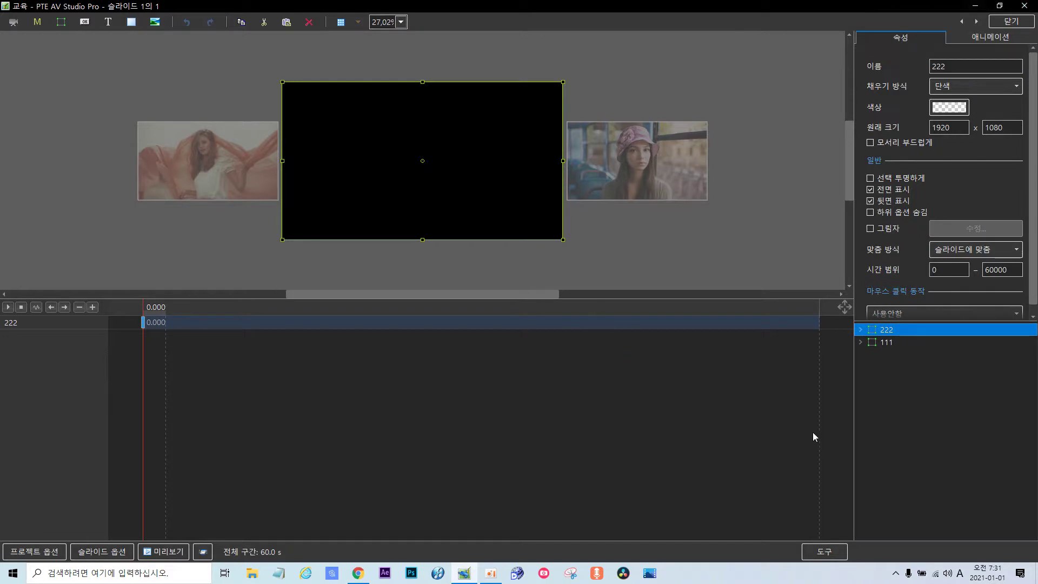
Add an empty mask container at the top level of the slide and rename it 마스크.
{"action": "left_click", "coordinate": [873, 389]}
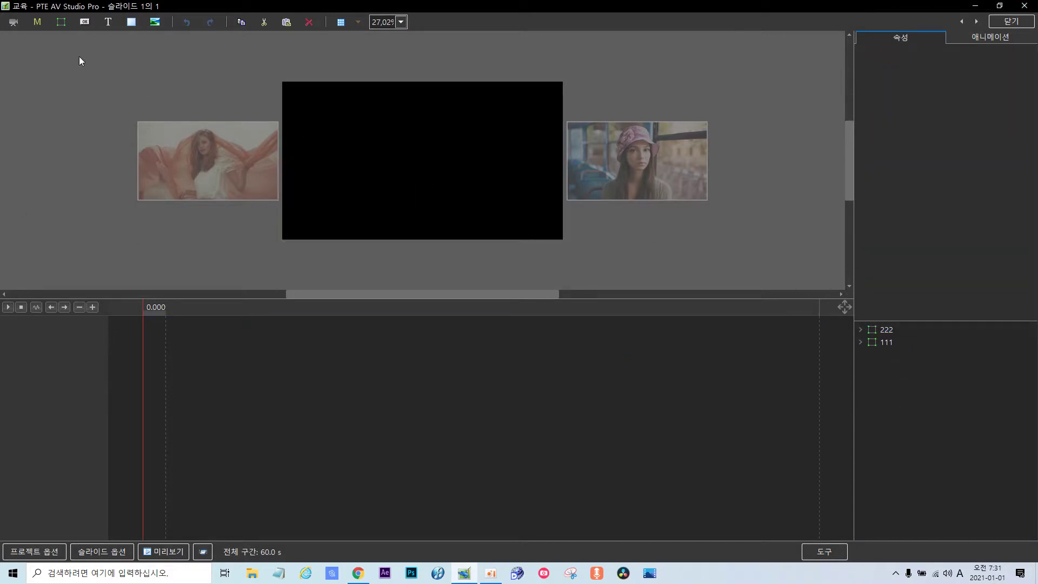
{"action": "left_click", "coordinate": [34, 23]}
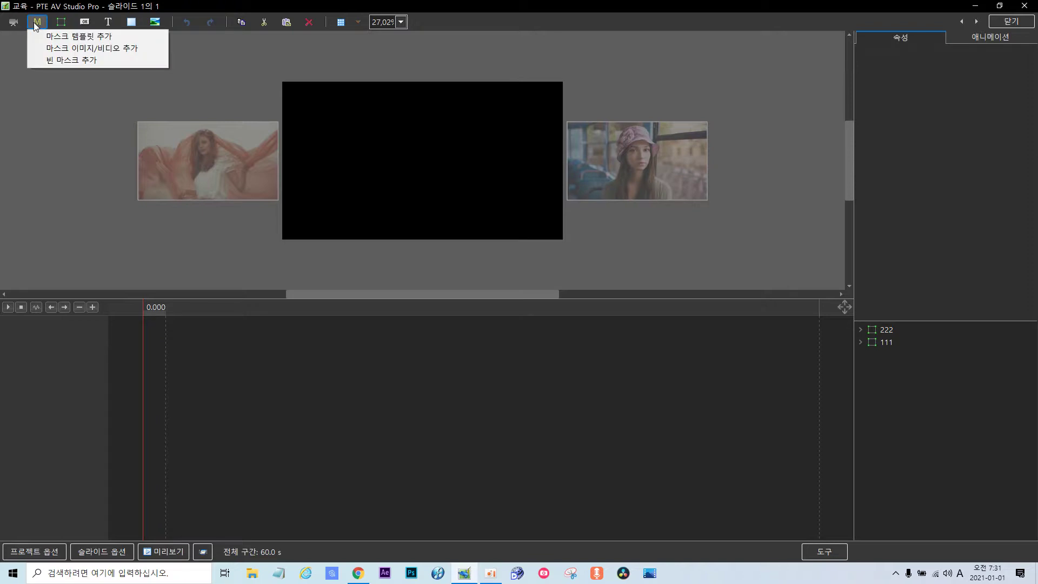
{"action": "left_click", "coordinate": [60, 61]}
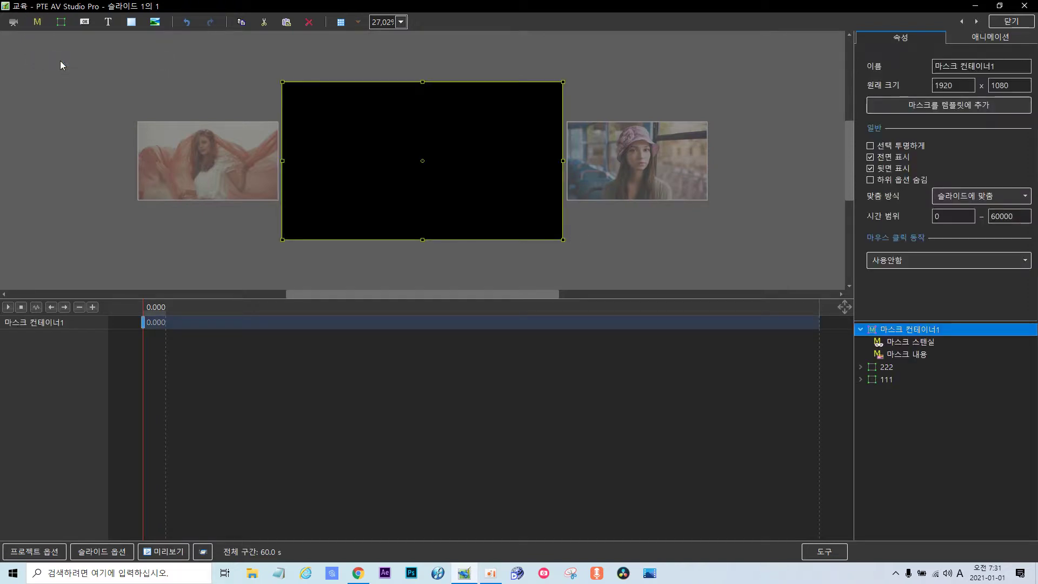
{"action": "left_click", "coordinate": [1003, 65]}
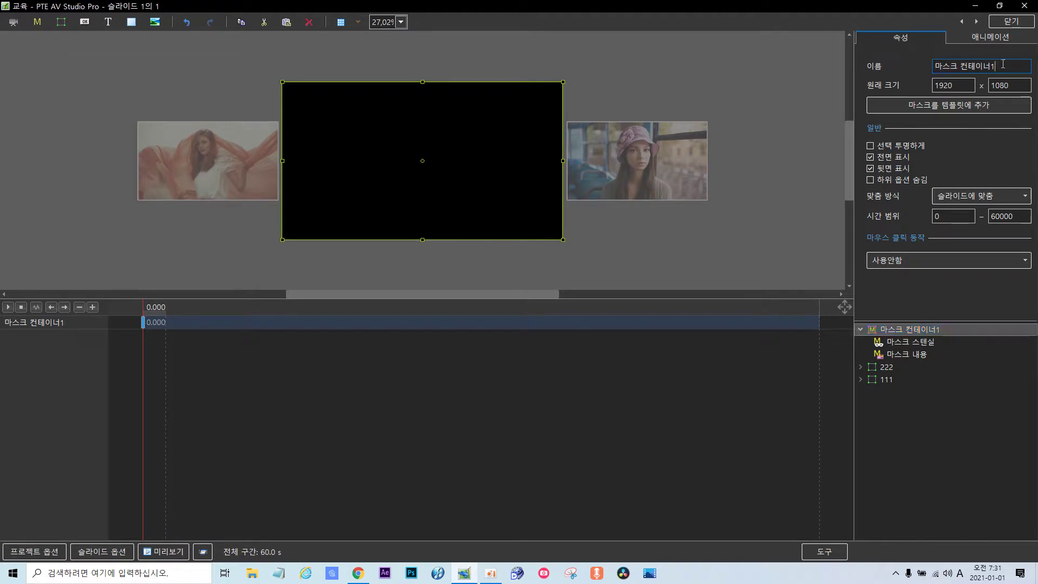
{"action": "key", "text": "BackSpace"}
{"action": "key", "text": "BackSpace"}
{"action": "key", "text": "BackSpace"}
{"action": "key", "text": "BackSpace"}
{"action": "key", "text": "BackSpace"}
Add the kjh image from the bg folder inside the mask's stencil (마스크 스텐실).
{"action": "left_click", "coordinate": [928, 343]}
{"action": "left_click", "coordinate": [160, 22]}
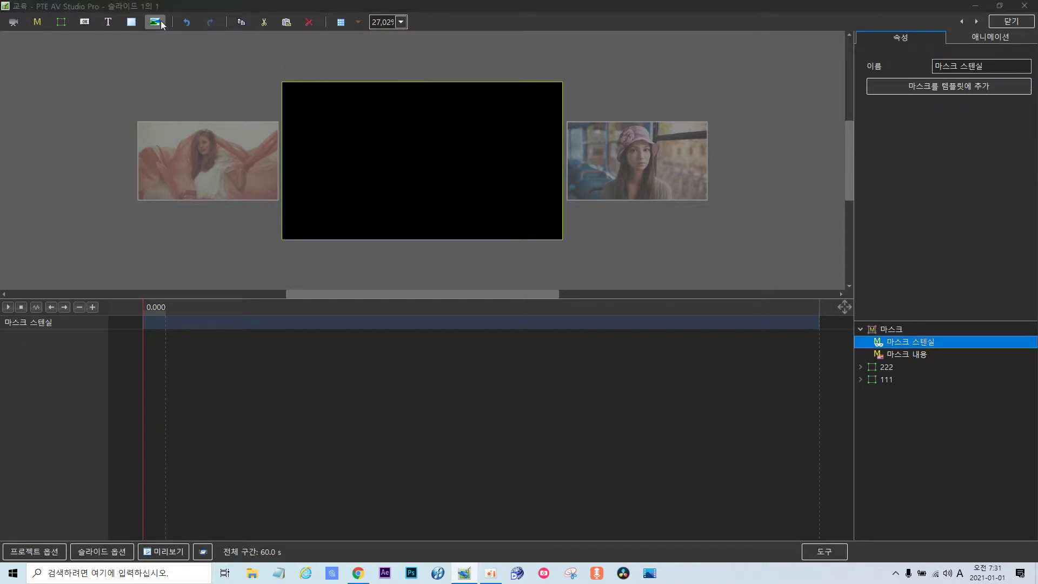
{"action": "left_click", "coordinate": [125, 77]}
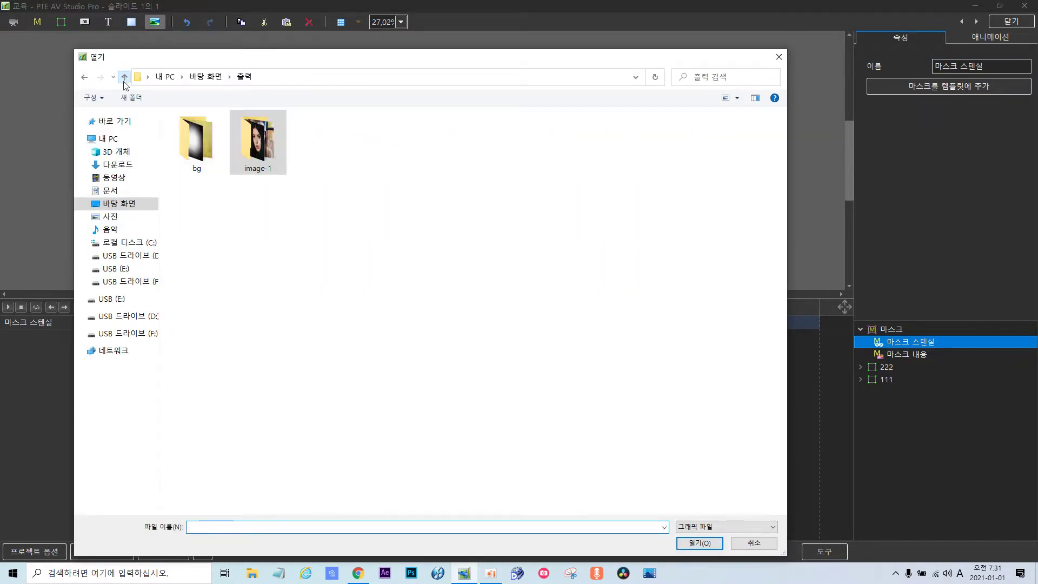
{"action": "double_click", "coordinate": [195, 143]}
{"action": "double_click", "coordinate": [247, 146]}
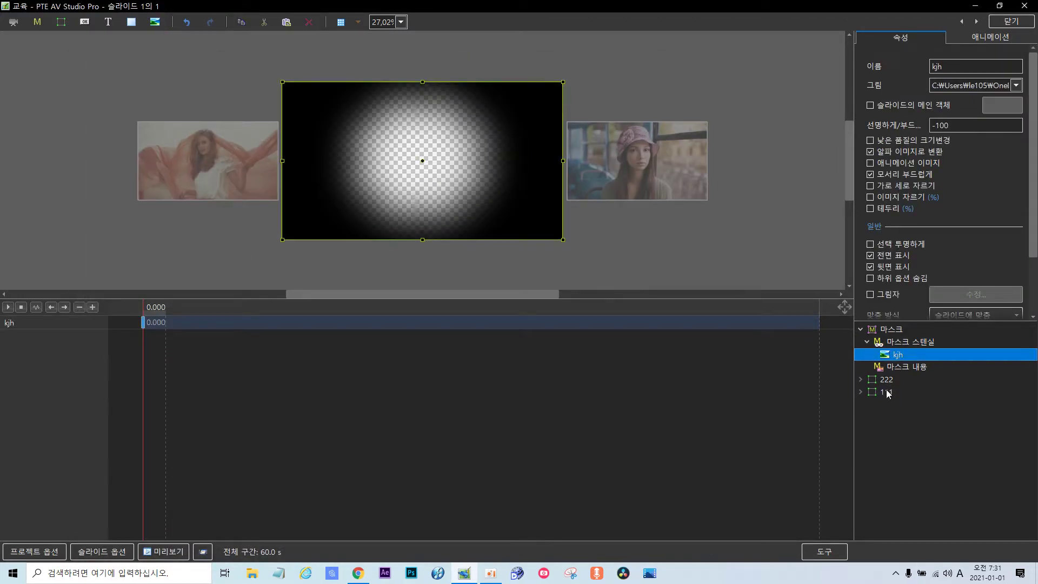
Cut frames 222 and 111 together, paste them into the mask's contents (마스크 내용), and clear the selection.
{"action": "left_click", "coordinate": [887, 393]}
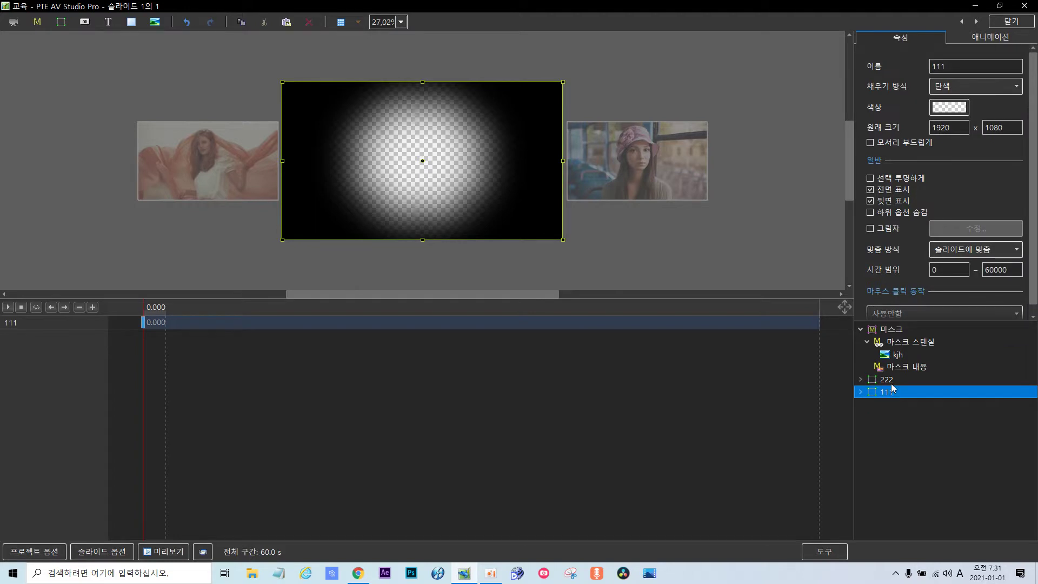
{"action": "left_click", "coordinate": [891, 380], "text": "ctrl"}
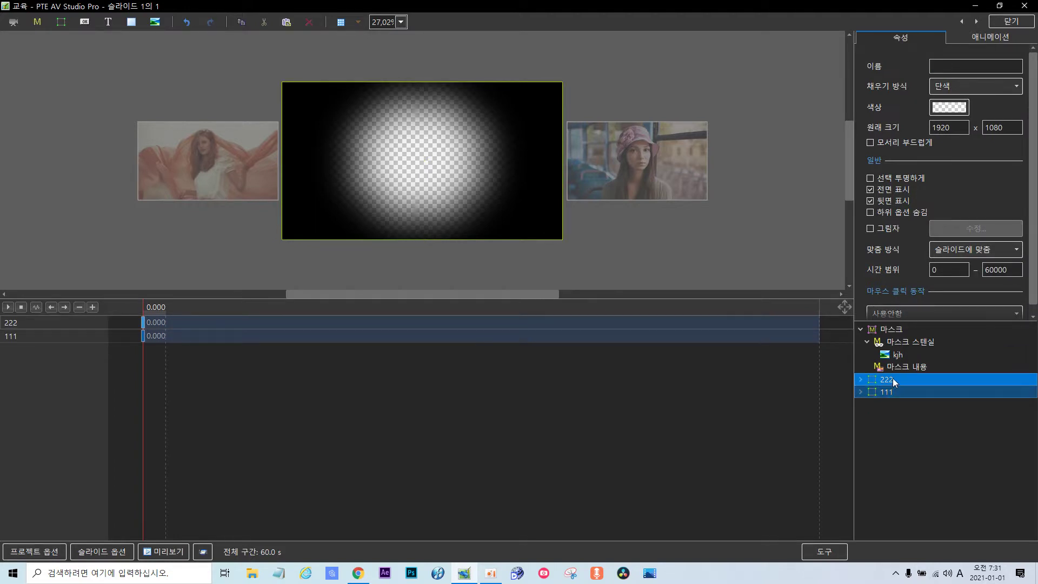
{"action": "right_click", "coordinate": [891, 380]}
{"action": "left_click", "coordinate": [924, 441]}
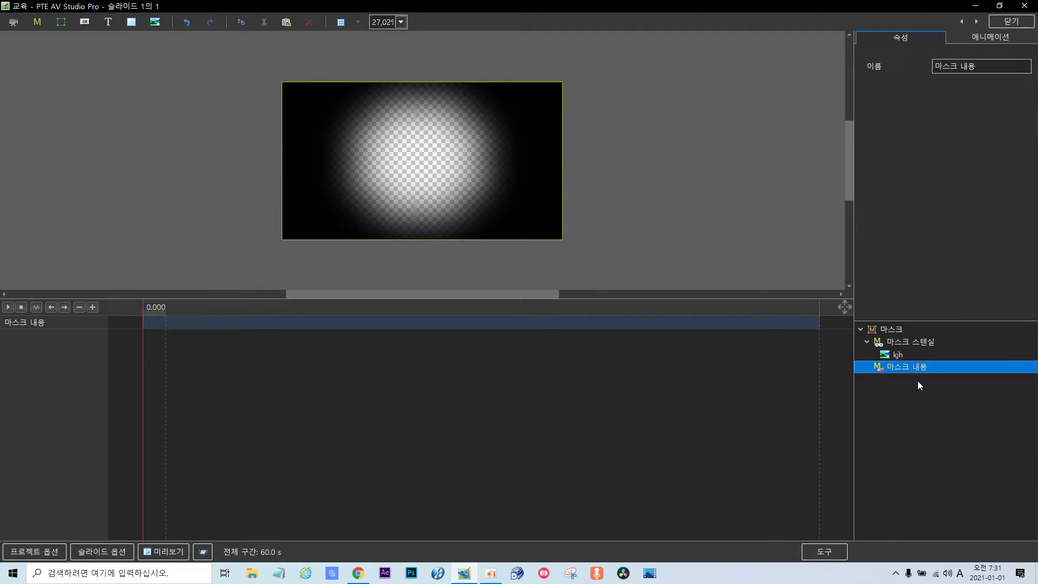
{"action": "right_click", "coordinate": [917, 369]}
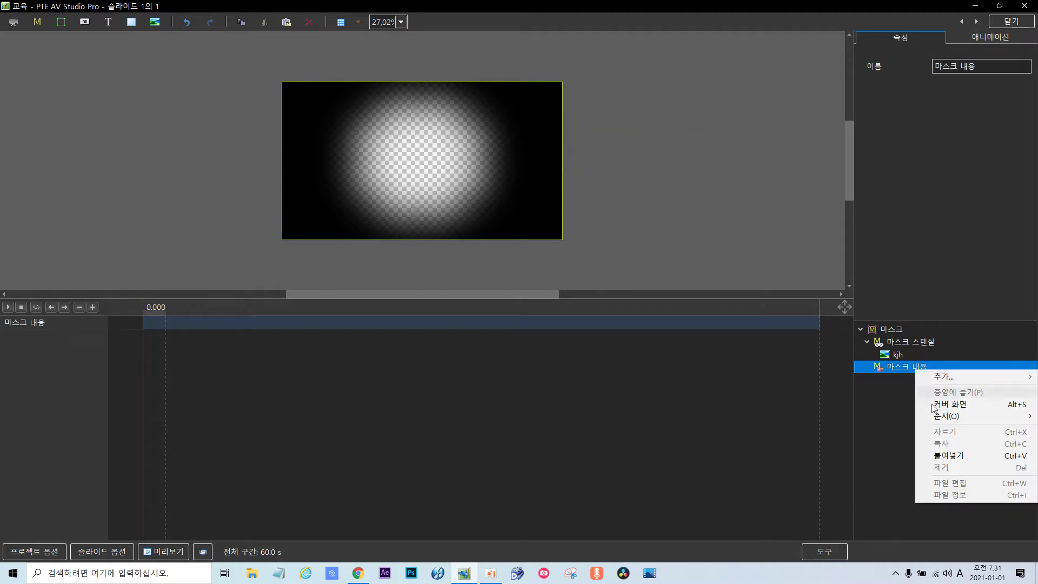
{"action": "left_click", "coordinate": [946, 457]}
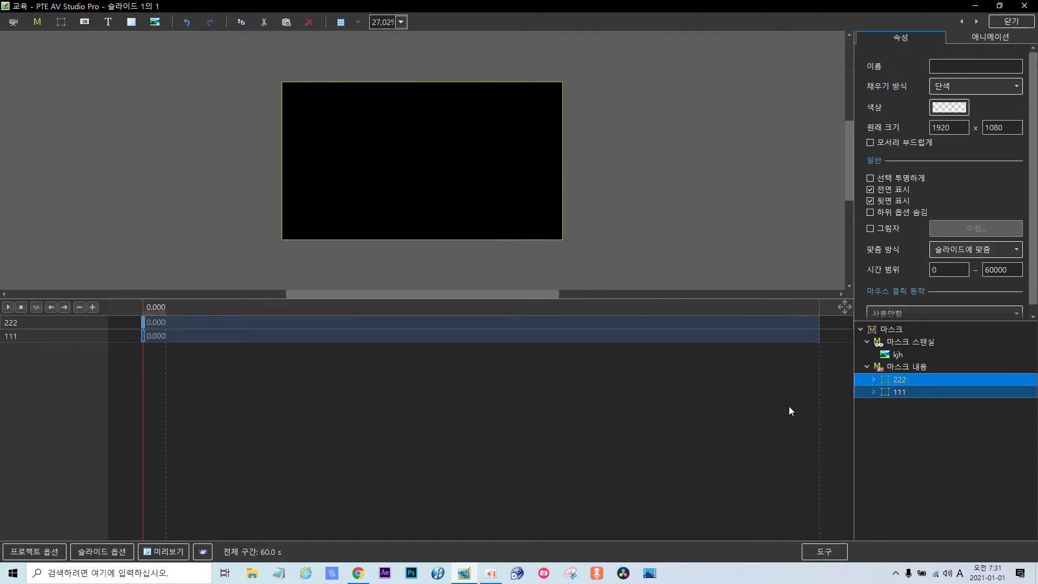
{"action": "left_click_drag", "start_coordinate": [144, 362], "coordinate": [59, 294]}
{"action": "left_click", "coordinate": [923, 457]}
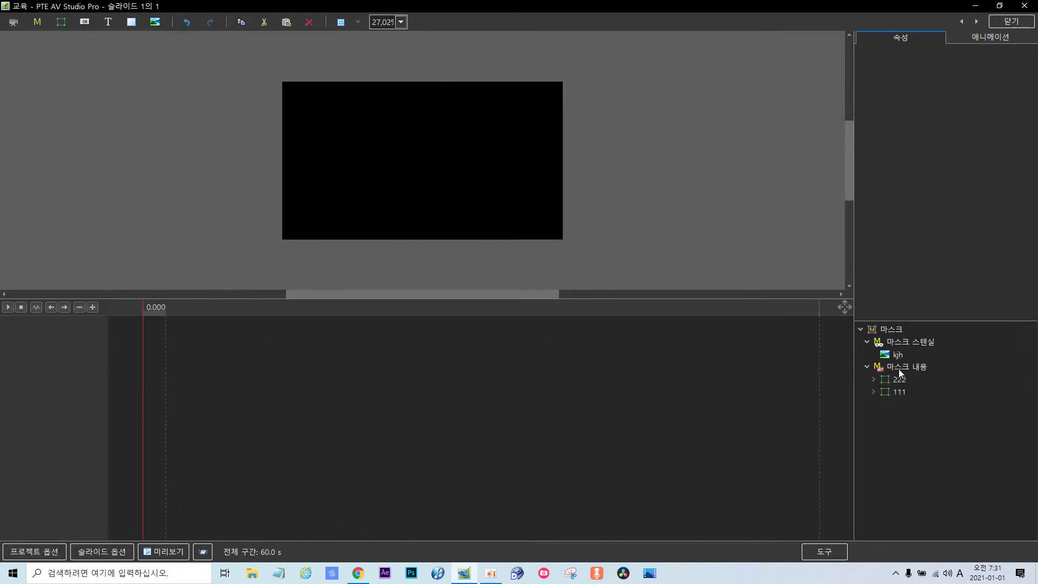
Add the dd image from the bg folder as a top-level background, enlarge it to cover the whole slide, and place it below 마스크.
{"action": "left_click", "coordinate": [860, 330]}
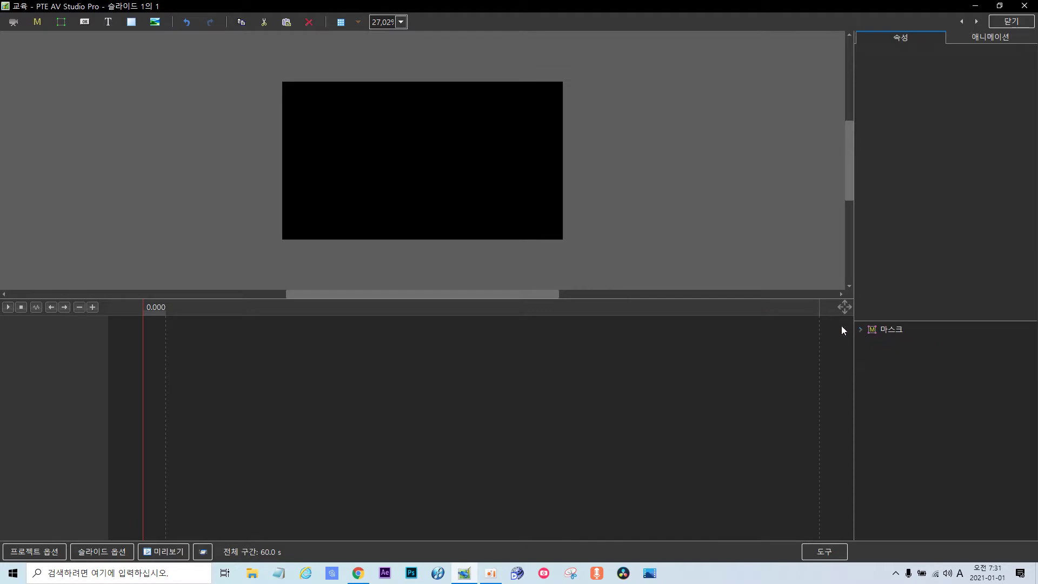
{"action": "left_click", "coordinate": [152, 23]}
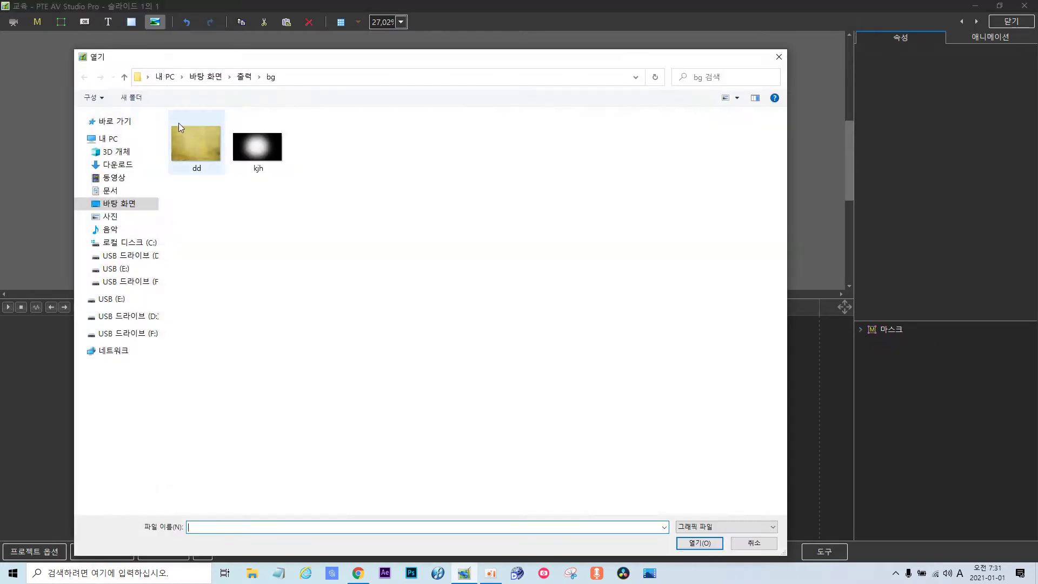
{"action": "double_click", "coordinate": [184, 142]}
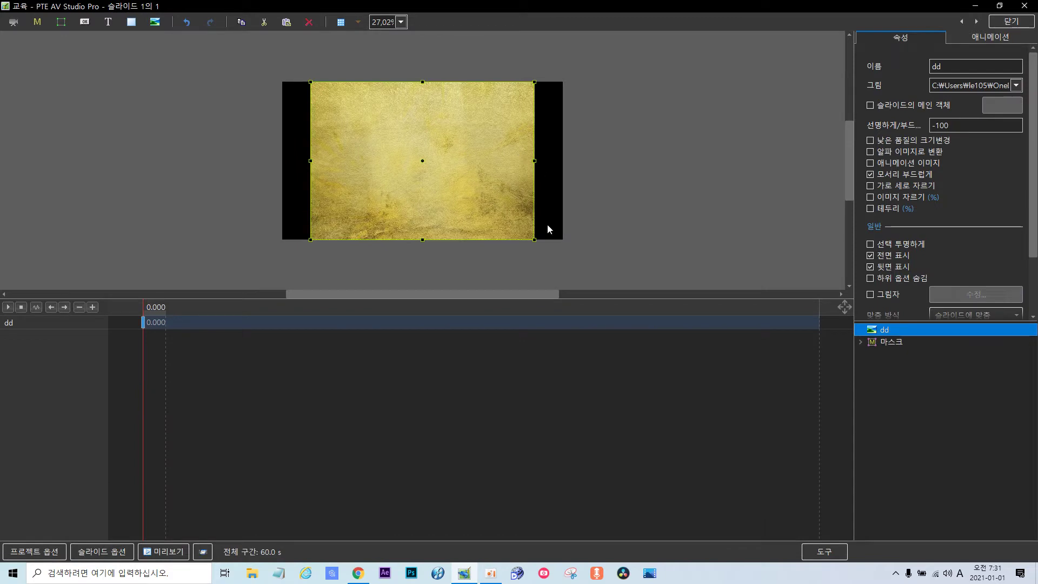
{"action": "left_click_drag", "start_coordinate": [535, 239], "coordinate": [565, 262]}
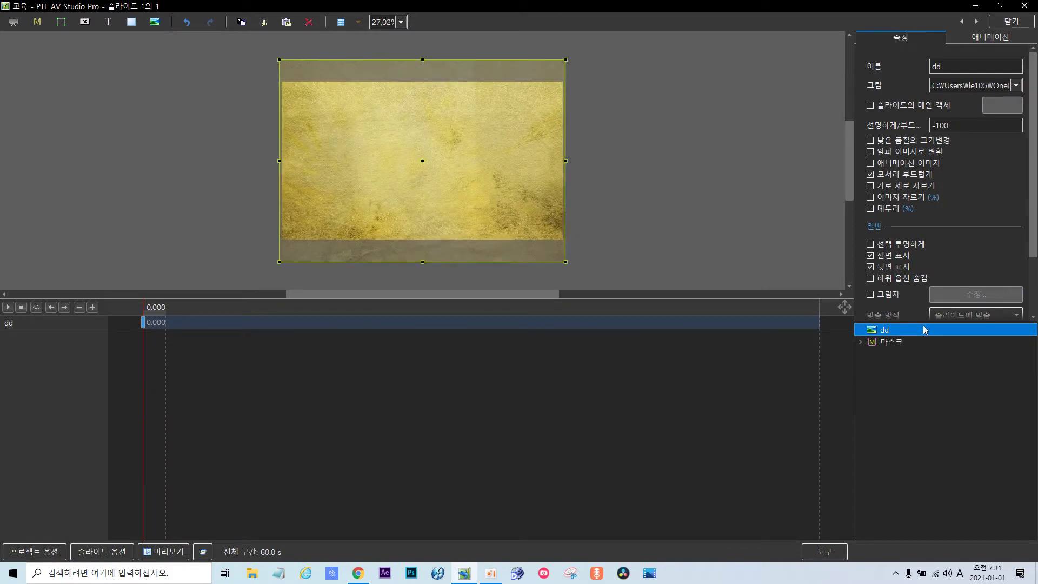
{"action": "key", "text": "ctrl+Down"}
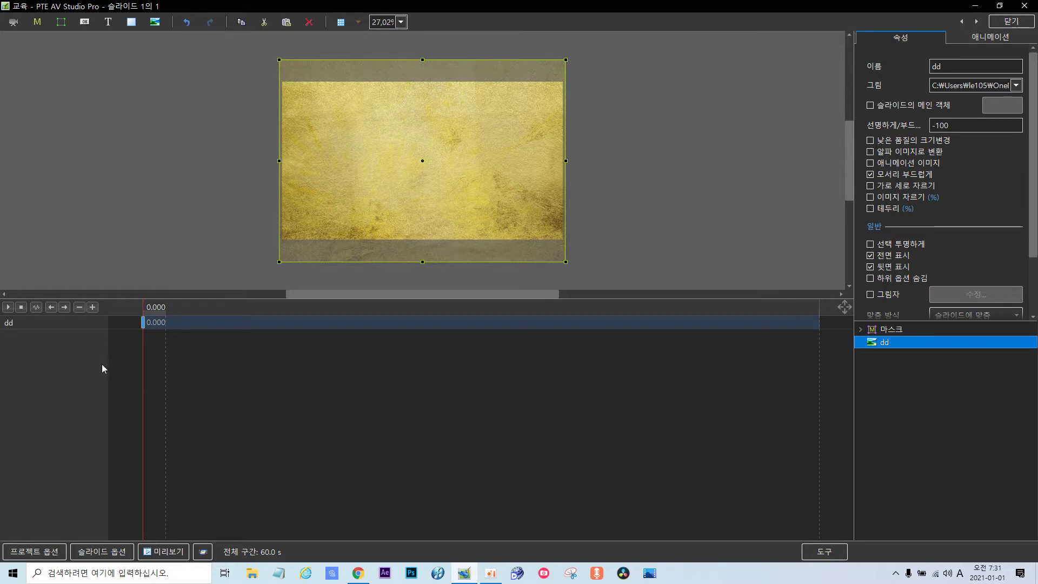
Preview the slide briefly and enlarge the kjh image in the mask's stencil to 118% in X and Y.
{"action": "left_click", "coordinate": [8, 307]}
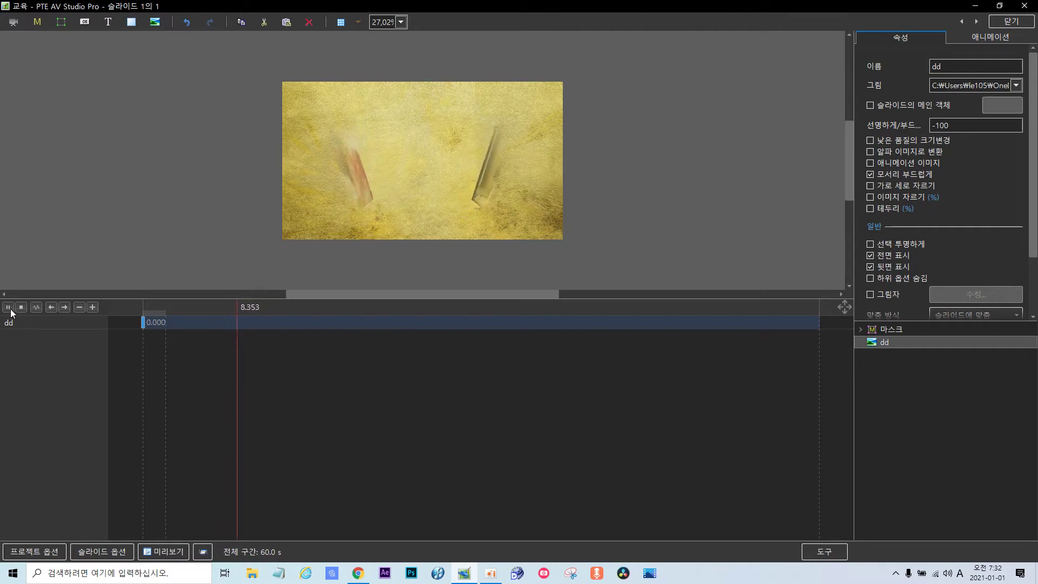
{"action": "key", "text": "space"}
{"action": "left_click", "coordinate": [861, 329]}
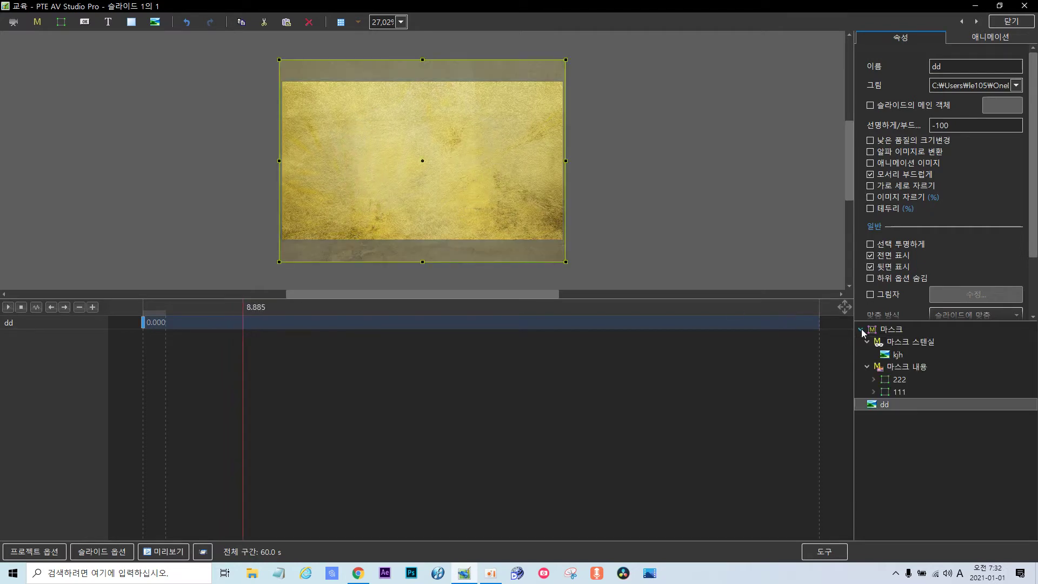
{"action": "left_click", "coordinate": [897, 354]}
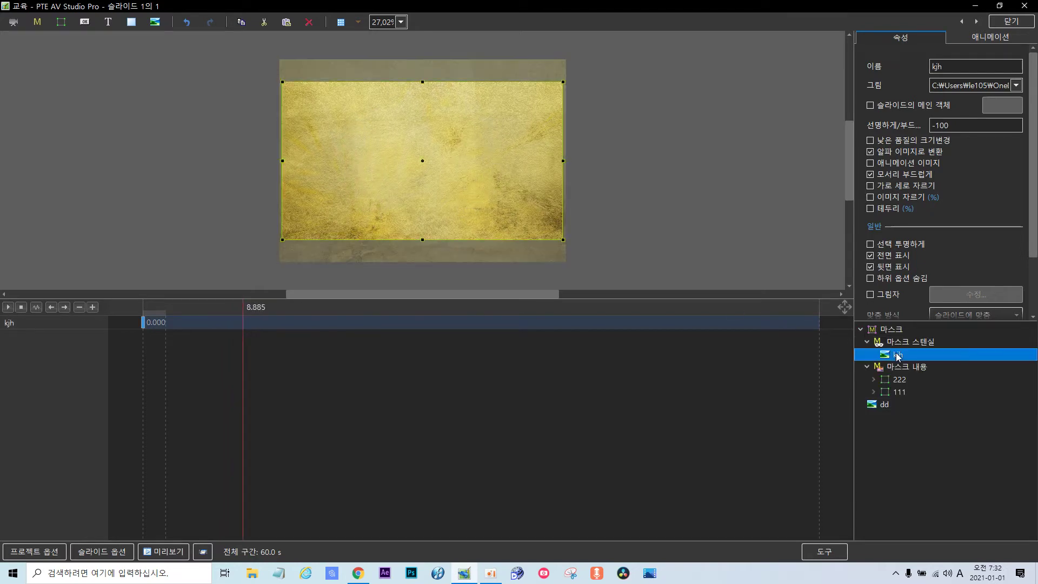
{"action": "left_click", "coordinate": [993, 40]}
{"action": "left_click_drag", "start_coordinate": [872, 121], "coordinate": [882, 120]}
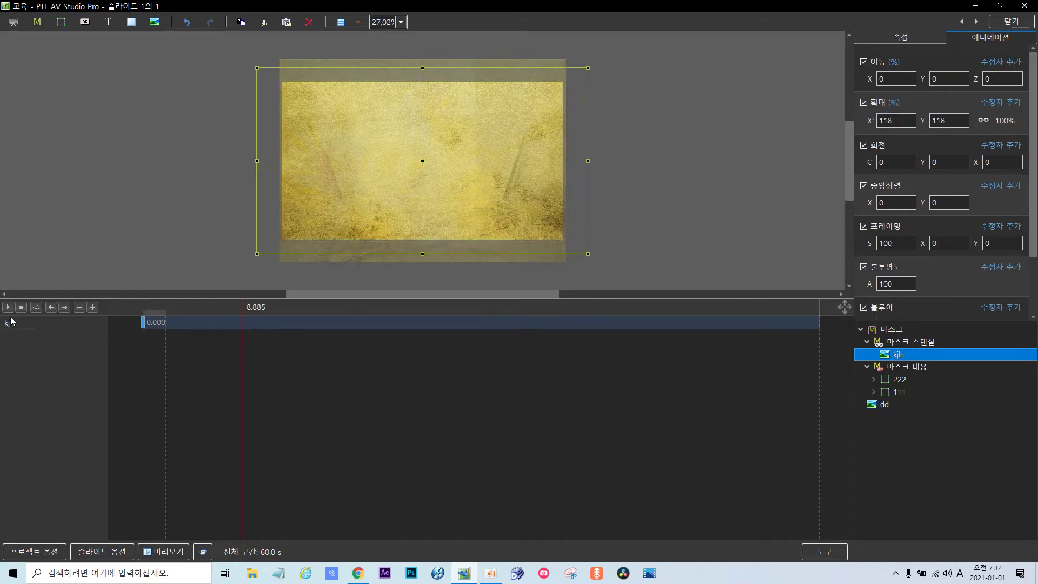
Play the slide in the object editor, close the editor, and play the slide preview in the main window.
{"action": "left_click", "coordinate": [8, 307]}
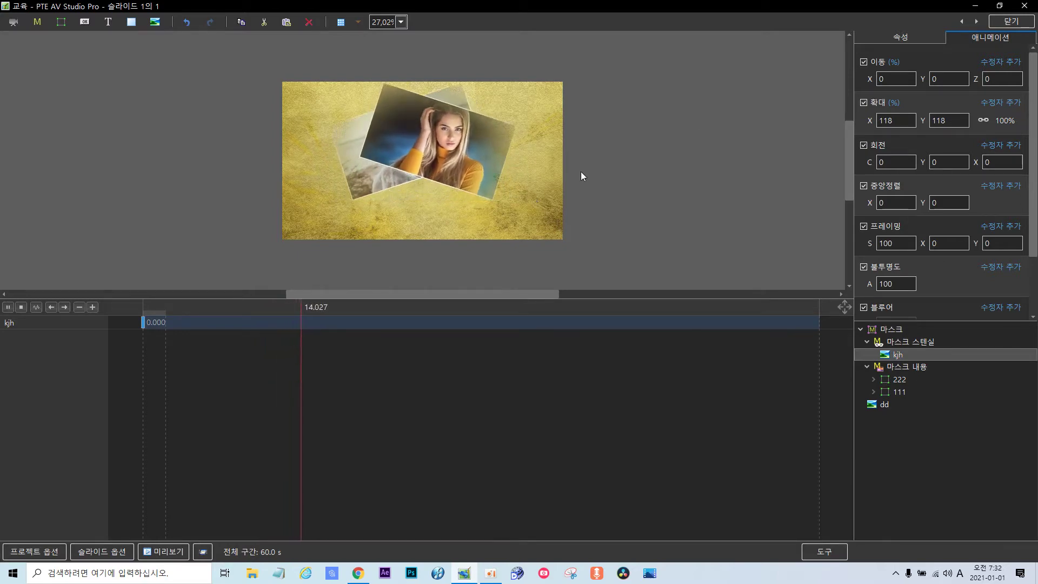
{"action": "left_click", "coordinate": [1011, 22]}
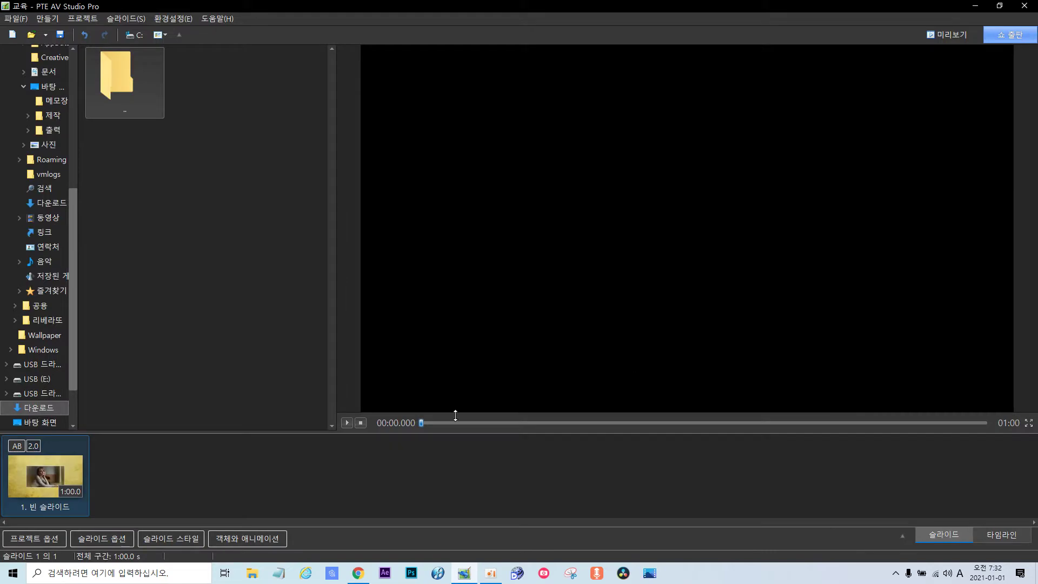
{"action": "left_click", "coordinate": [346, 423]}
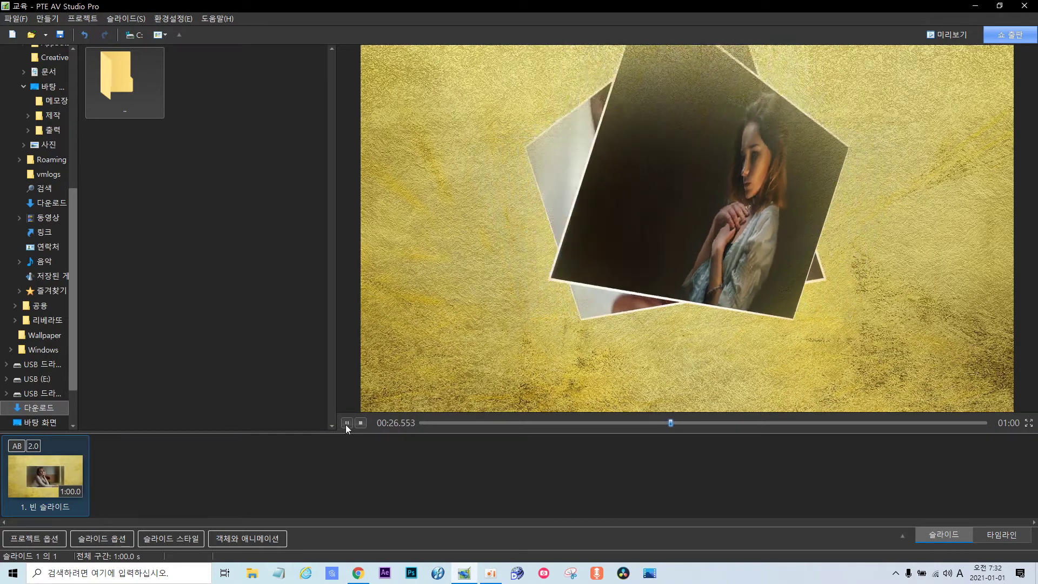
{"action": "left_click", "coordinate": [347, 423]}
Switch to Chrome, open the YouTube channel page from the video page, and look over its uploaded videos.
{"action": "left_click", "coordinate": [358, 573]}
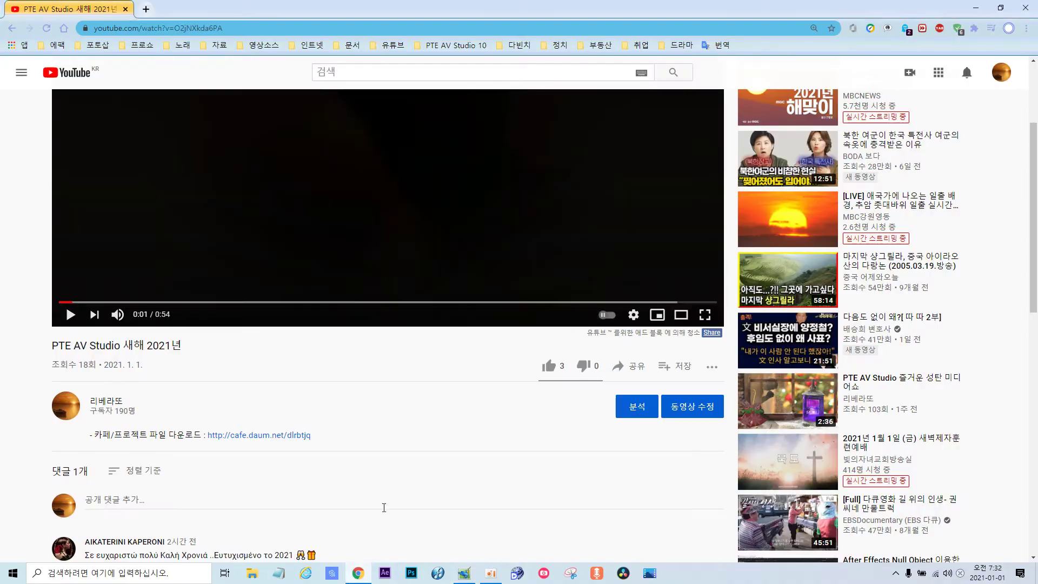
{"action": "left_click", "coordinate": [68, 516]}
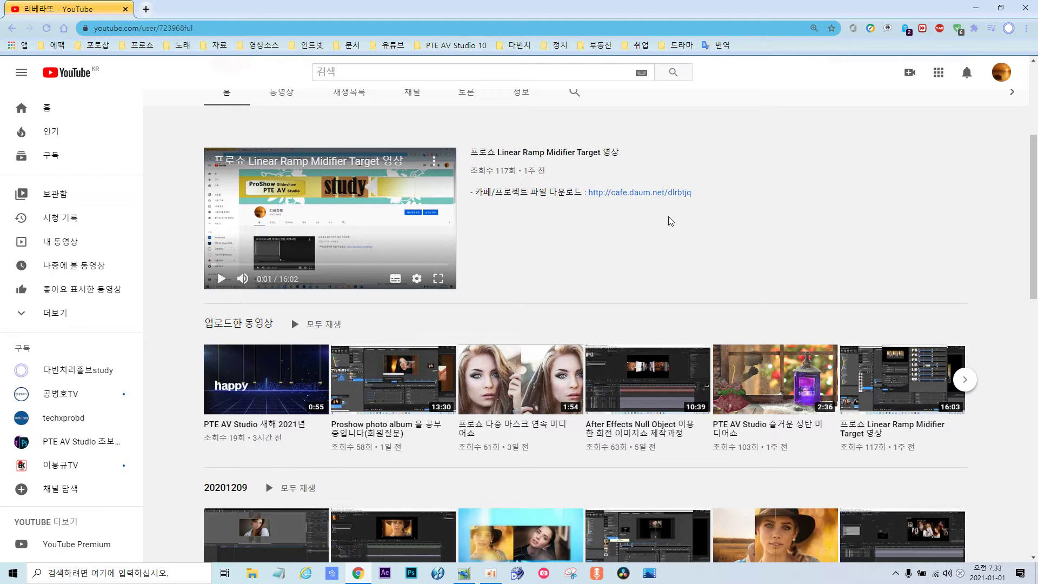
{"action": "scroll", "coordinate": [670, 220], "scroll_direction": "down", "scroll_amount": 2}
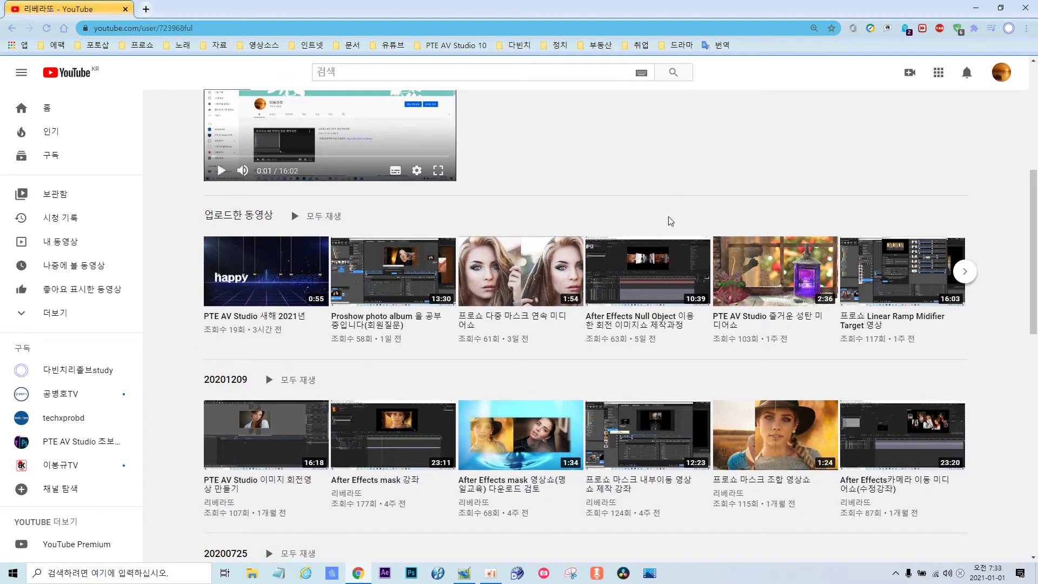
{"action": "scroll", "coordinate": [670, 221], "scroll_direction": "up", "scroll_amount": 3}
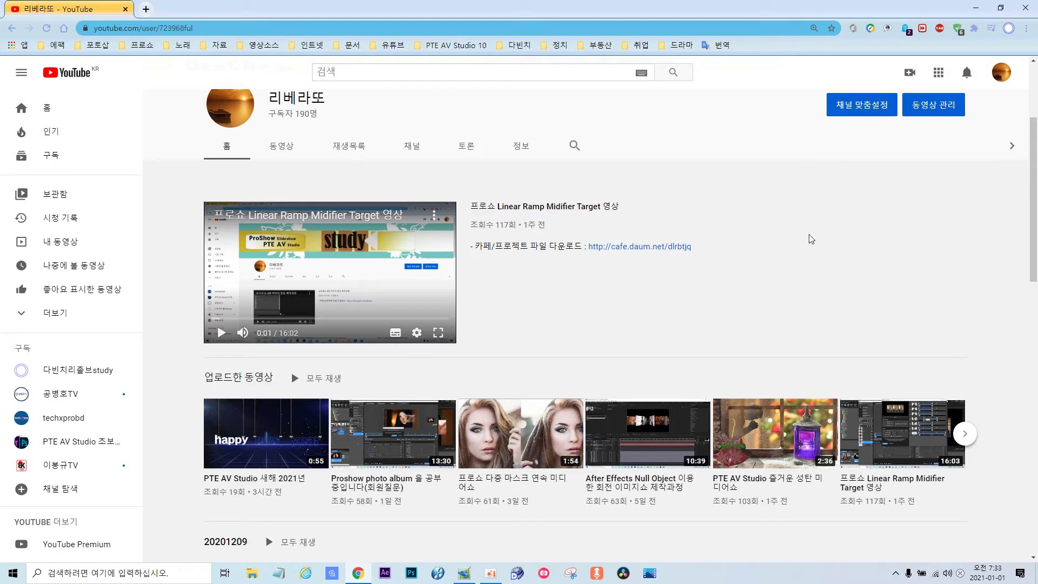
{"action": "scroll", "coordinate": [812, 239], "scroll_direction": "down", "scroll_amount": 2}
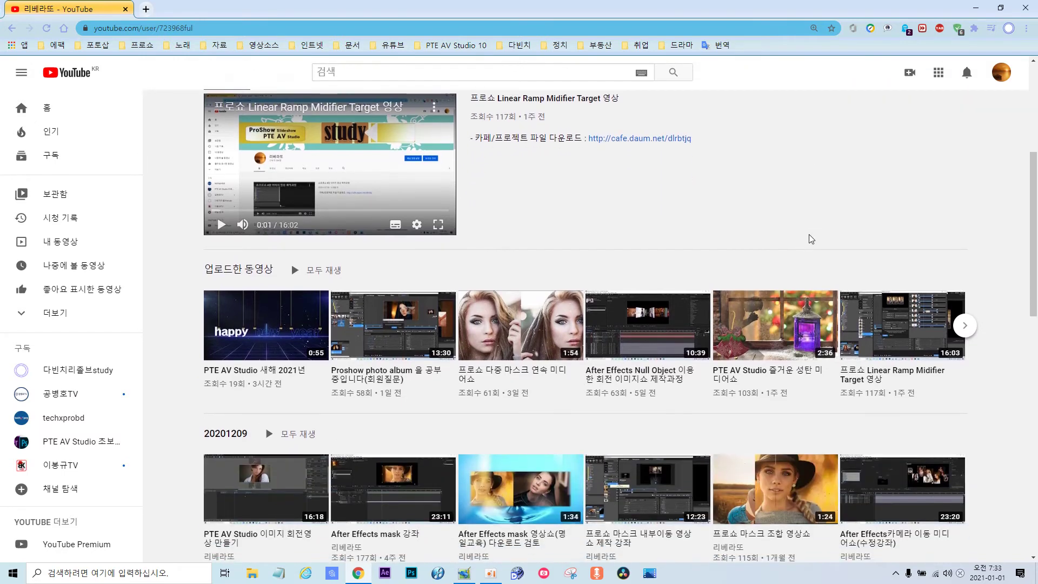